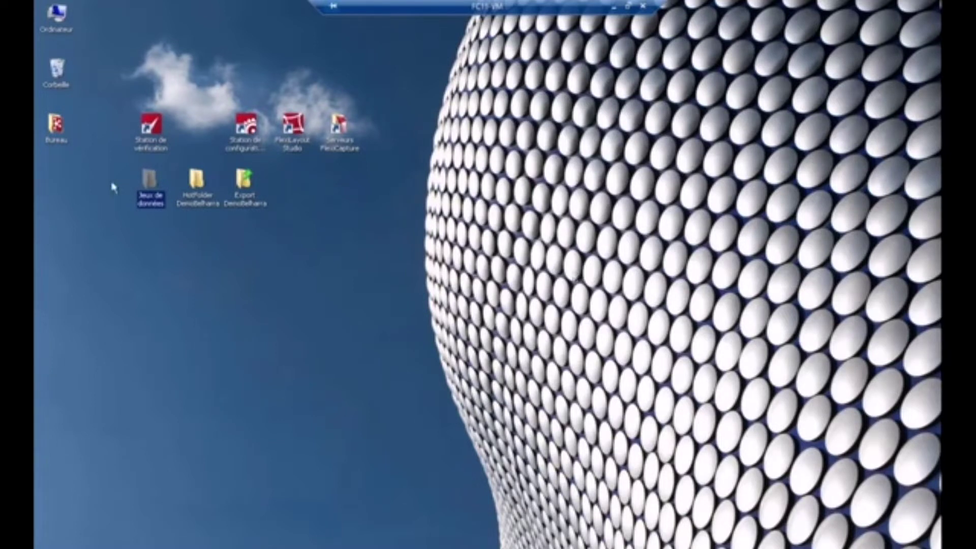
Step: Move the HotFolder DemoBelharra folder one row lower on the desktop
click(198, 183)
drag(186, 292, 199, 237)
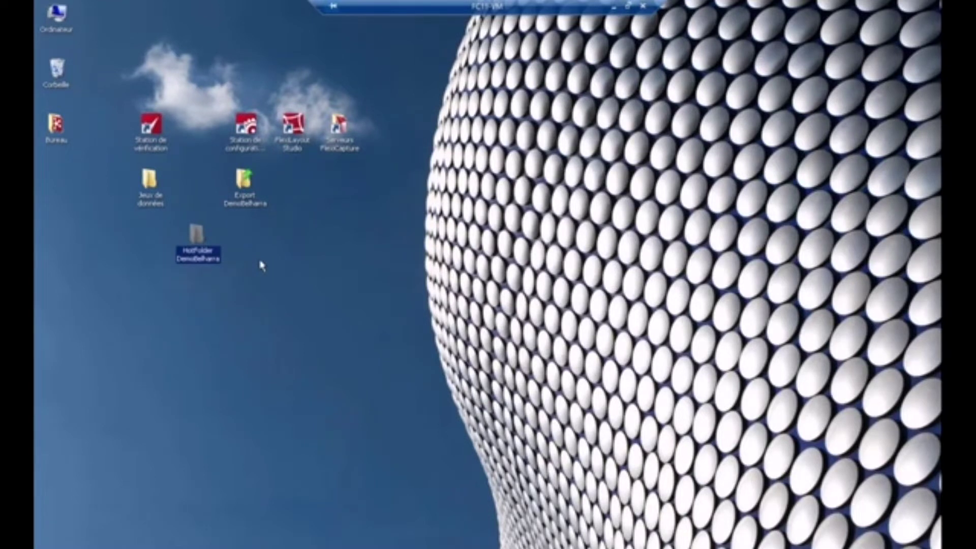
Step: Open 0-facture-wef-EnergyEcology.pdf from the Jeux de données folder, read through the invoice and close it
double_click(149, 181)
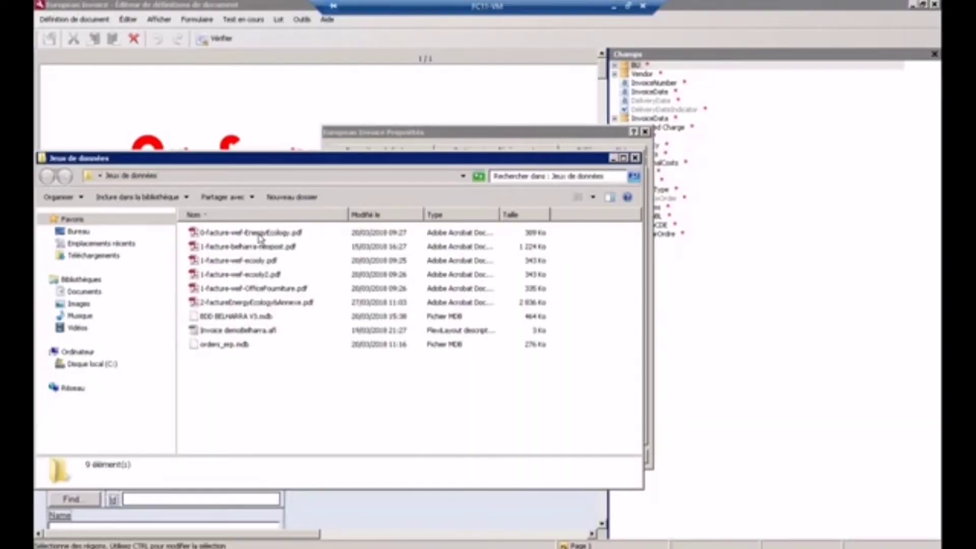
click(261, 234)
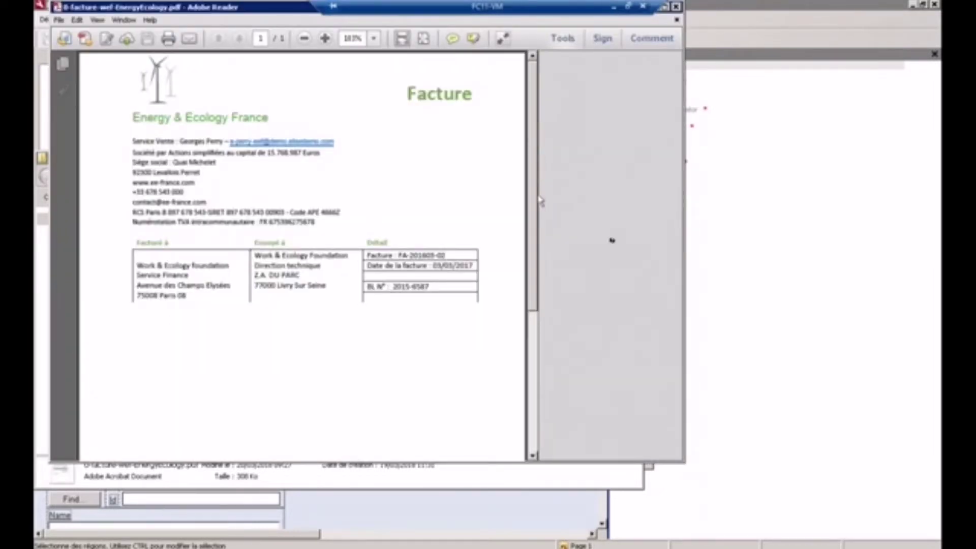
scroll(540, 224, down, 5)
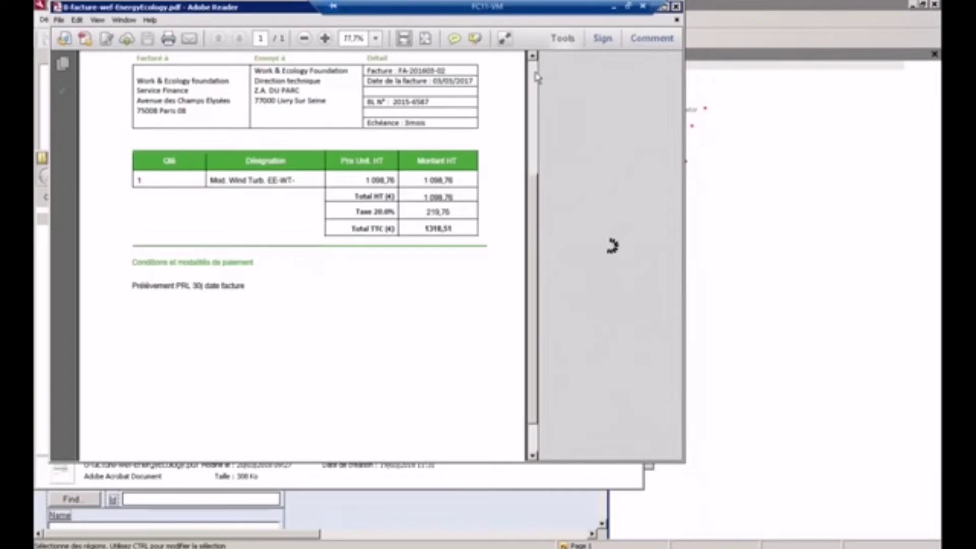
scroll(613, 247, up, 5)
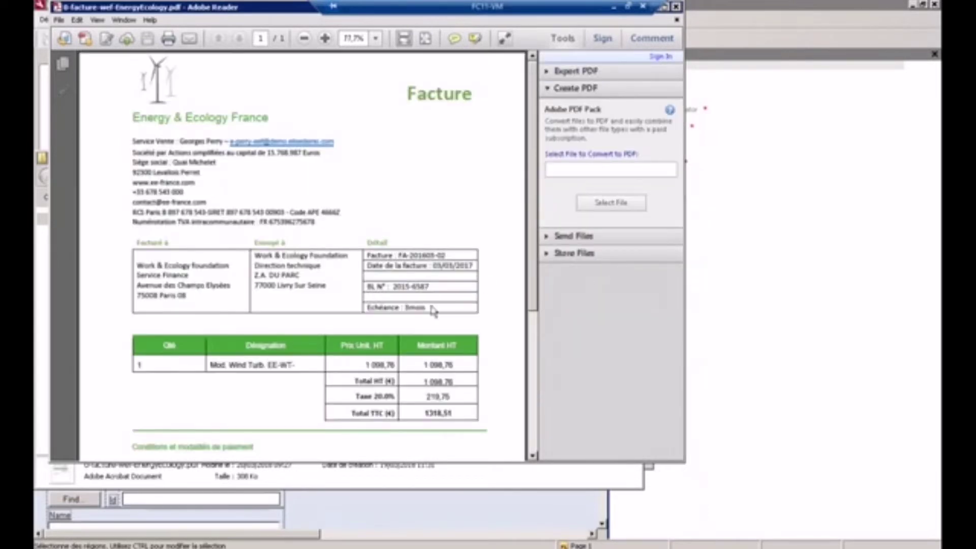
click(676, 7)
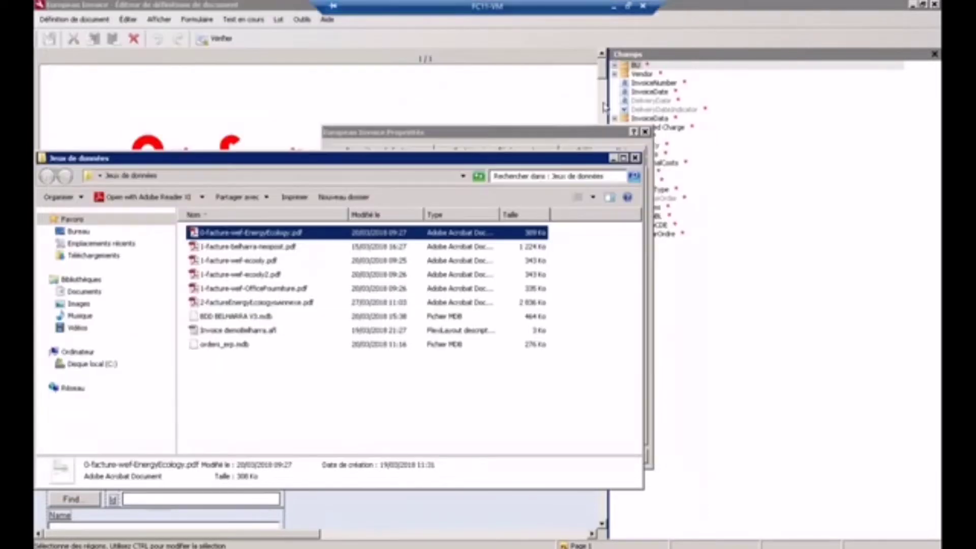
Step: Copy 0-facture-wef-EnergyEcology.pdf from Jeux de données and paste it into the HotFolder DemoBelharra folder
right_click(282, 234)
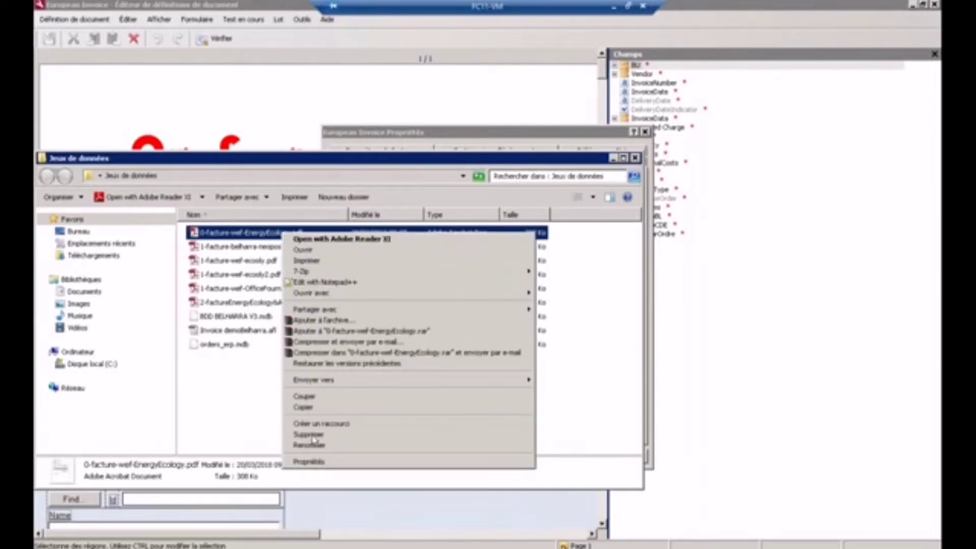
click(312, 409)
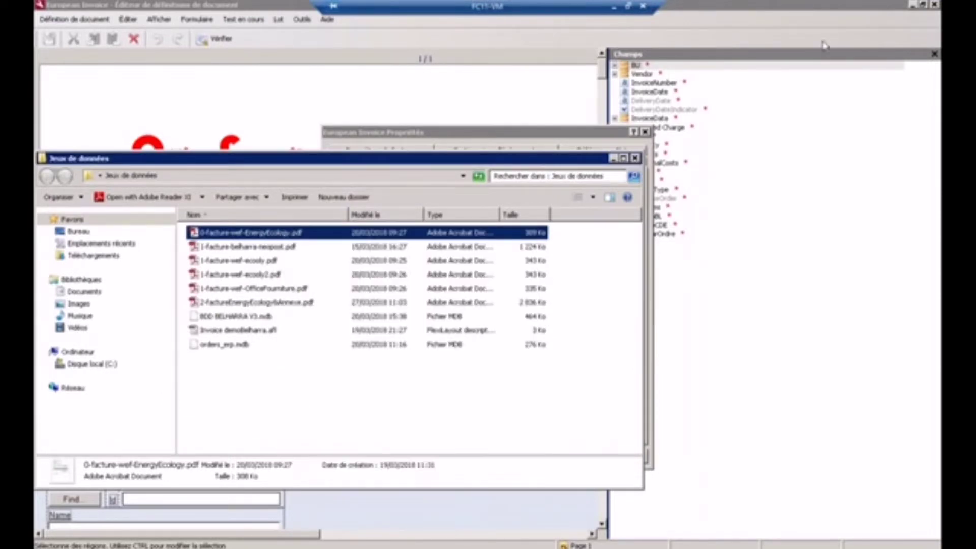
click(914, 6)
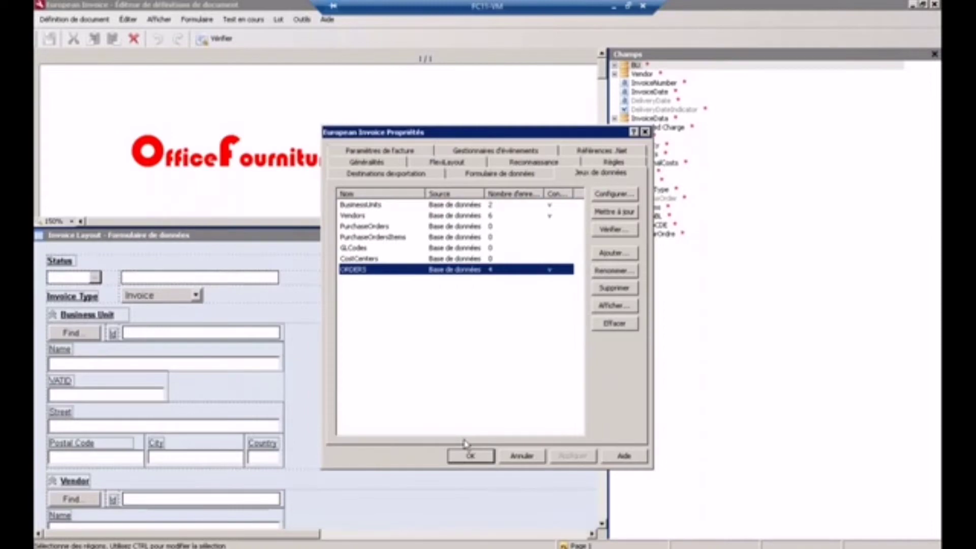
click(922, 546)
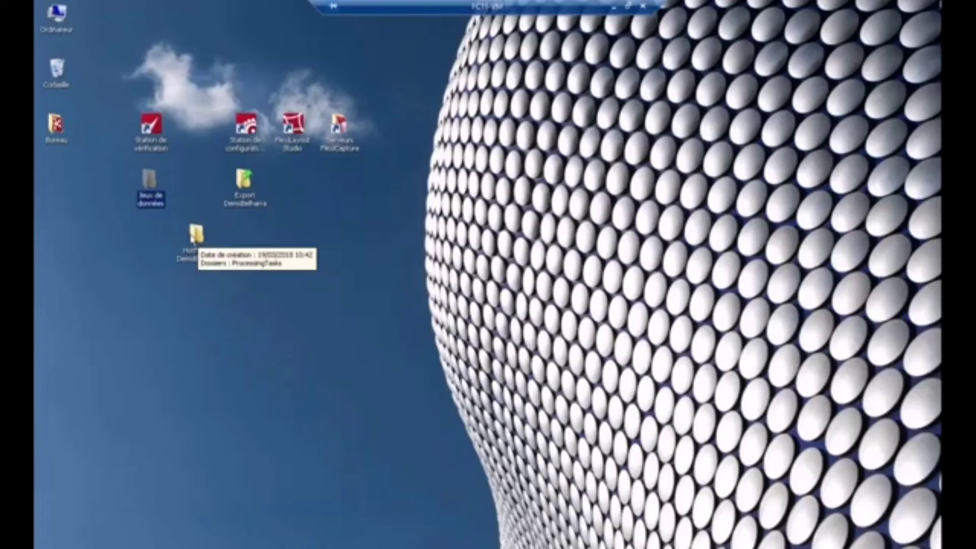
click(196, 235)
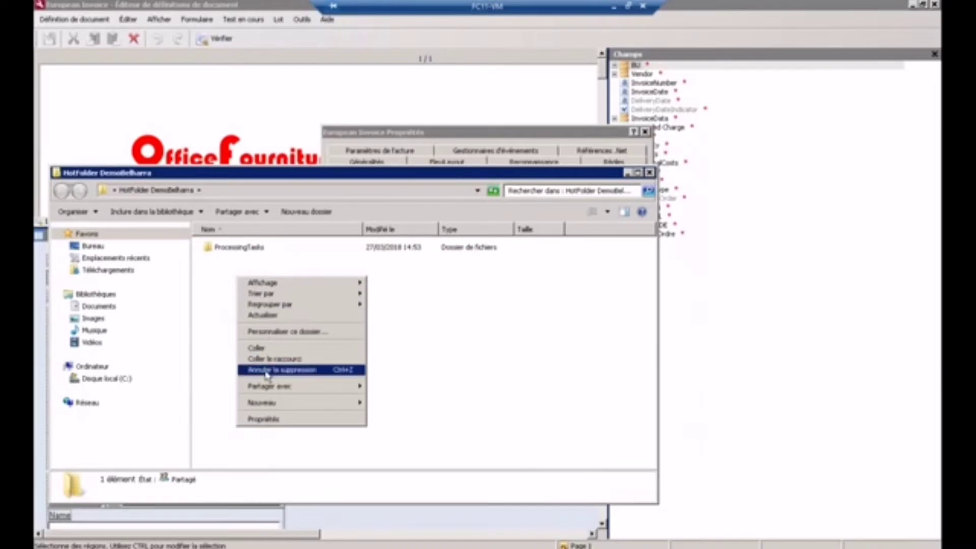
click(267, 348)
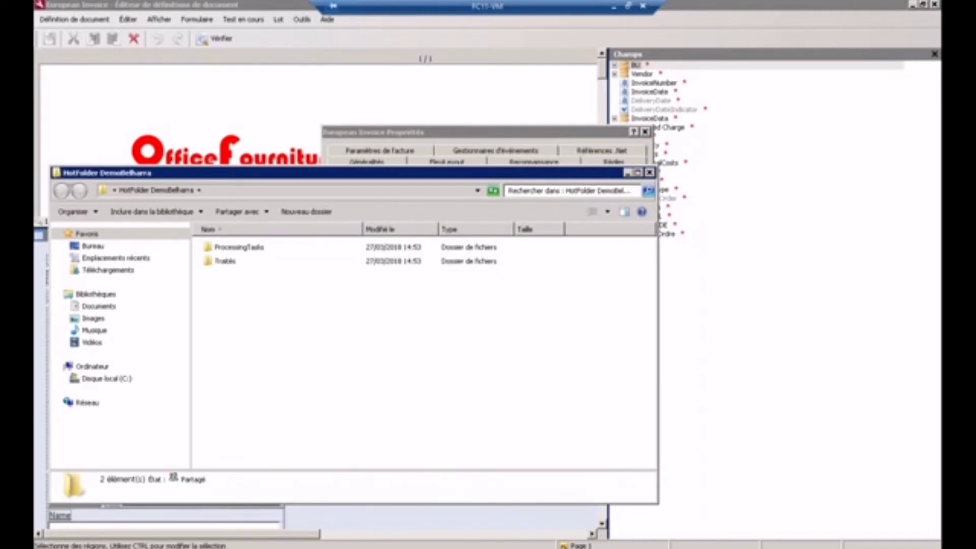
Step: Launch the Station de vérification from the desktop and open the demoBelharra project
mouse_move(196, 548)
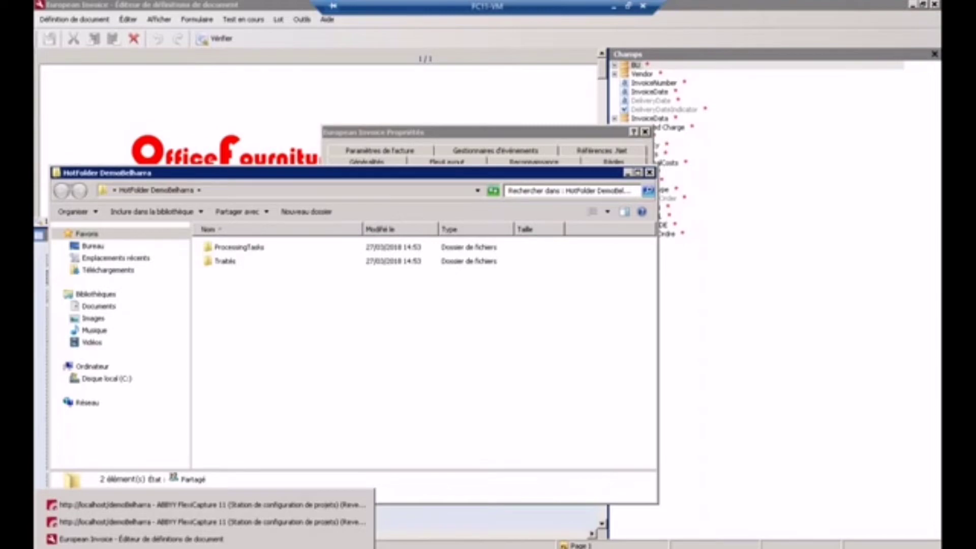
click(938, 548)
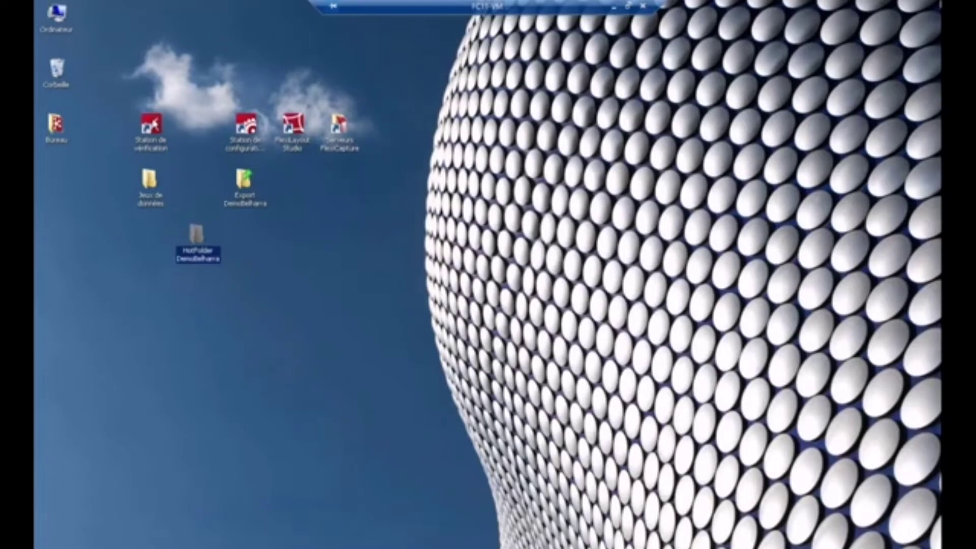
double_click(151, 124)
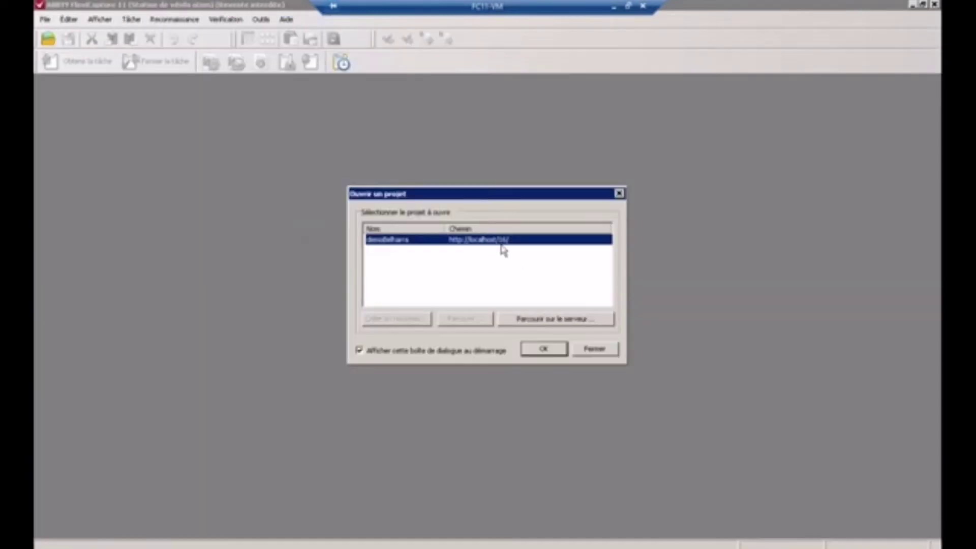
double_click(413, 242)
double_click(424, 256)
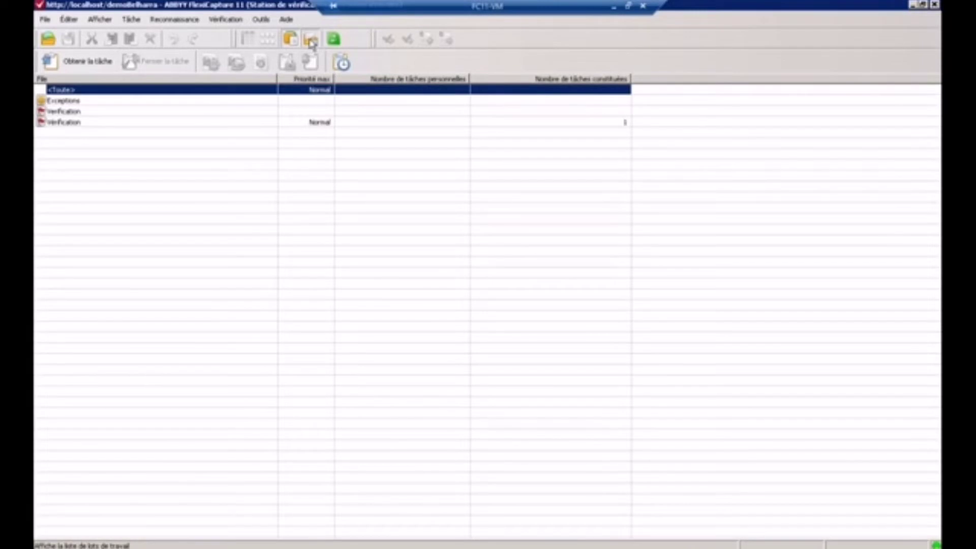
Step: Show the list of batches, obtain the verification task and open its European Invoice document
click(312, 42)
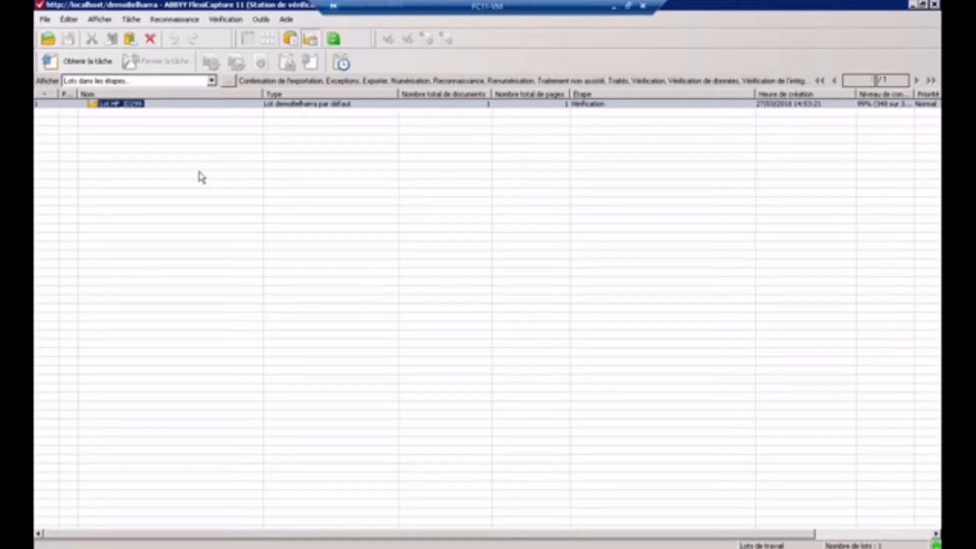
click(79, 64)
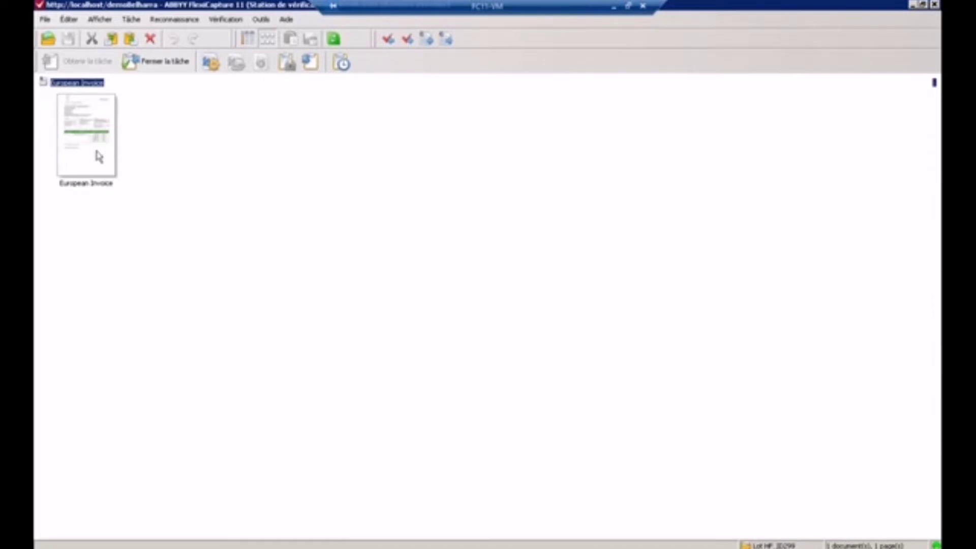
click(98, 157)
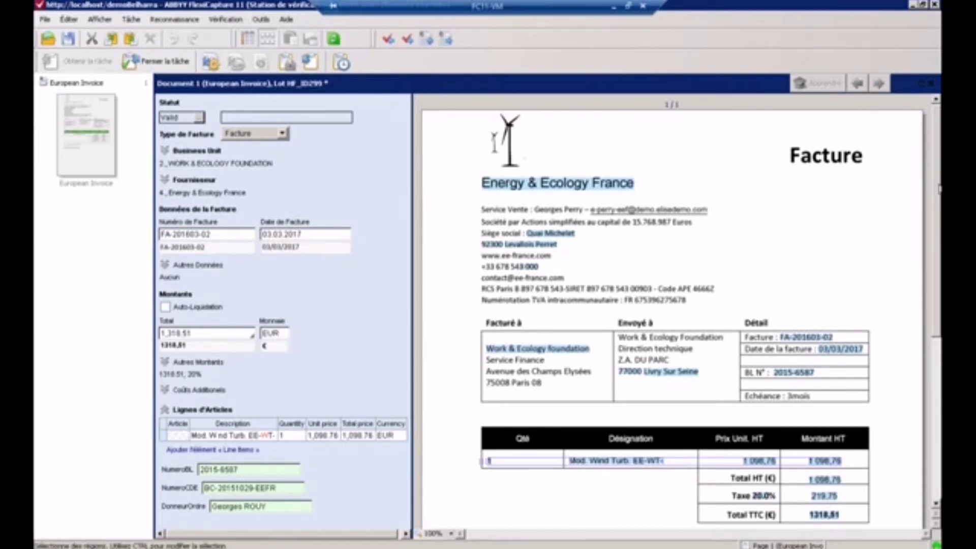
Step: Locate the line item's description on the invoice image and save the document
mouse_move(938, 190)
mouse_down()
mouse_move(938, 310)
mouse_move(935, 208)
mouse_up()
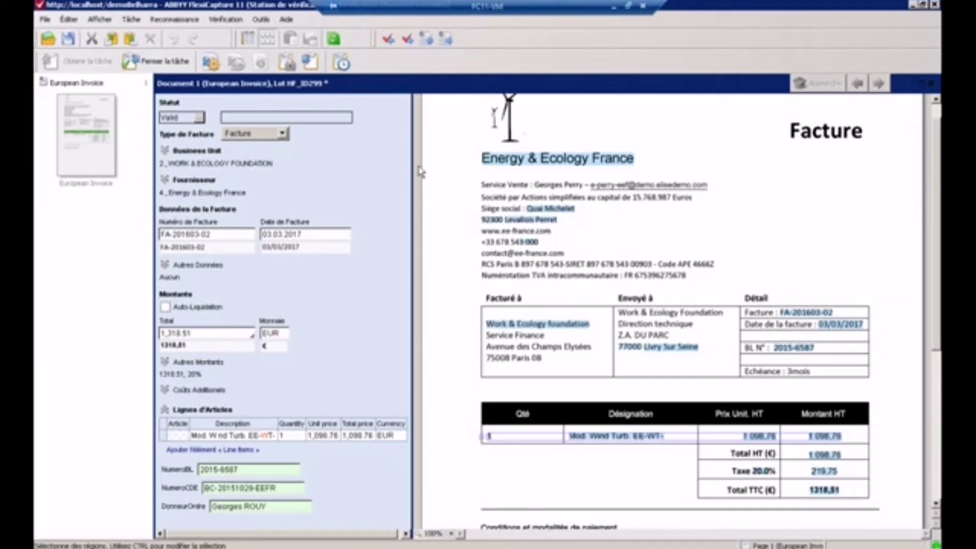
click(267, 437)
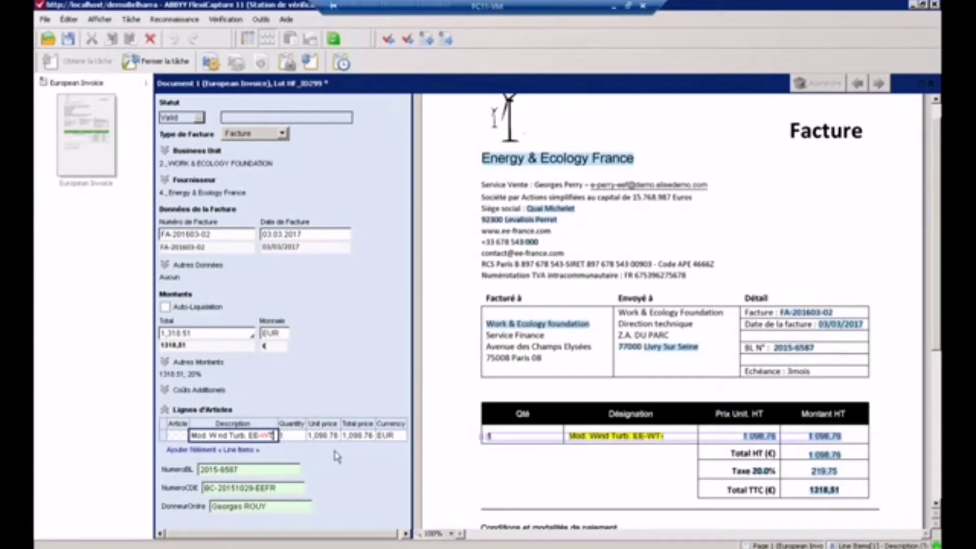
key(ctrl+s)
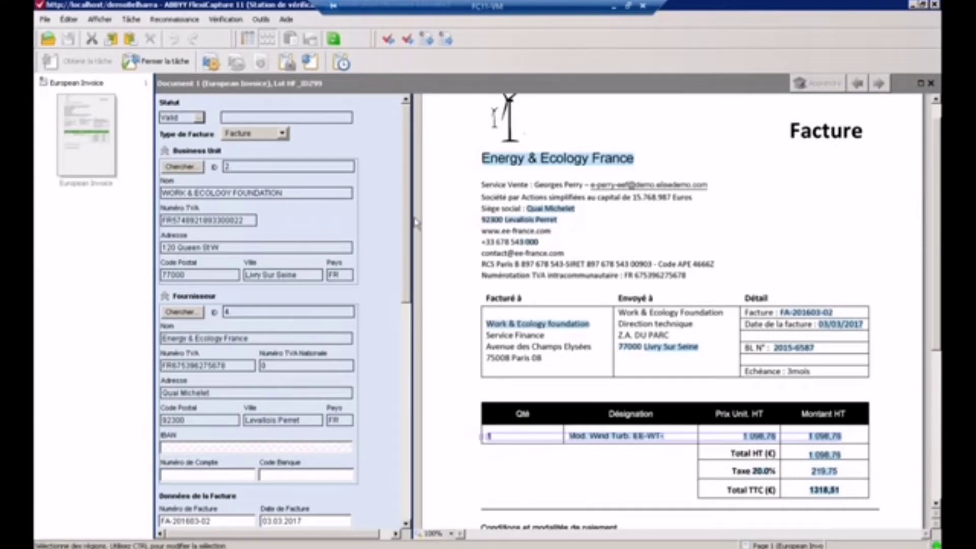
Step: Confirm the uncertain characters in the description of the Lignes d'Articles row
scroll(416, 290, down, 1)
scroll(415, 297, down, 12)
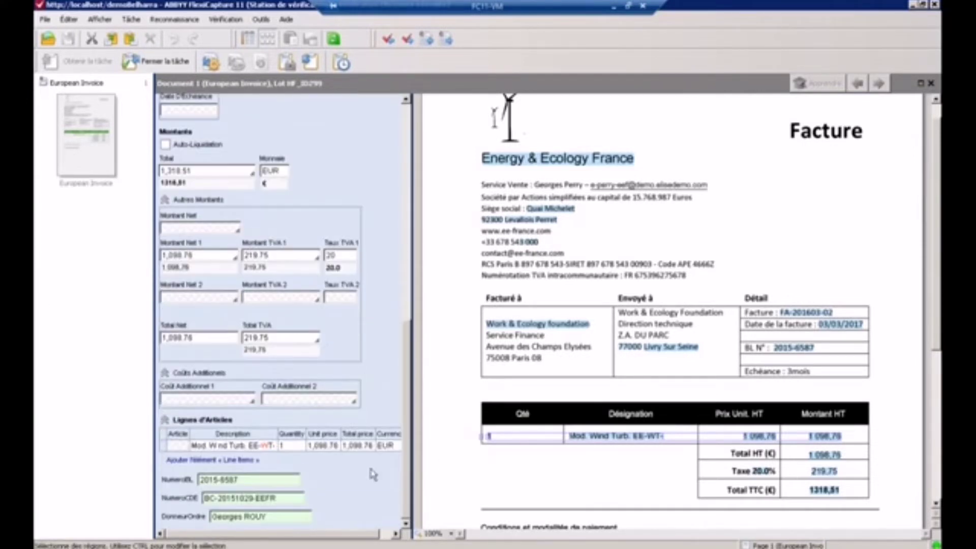
click(275, 450)
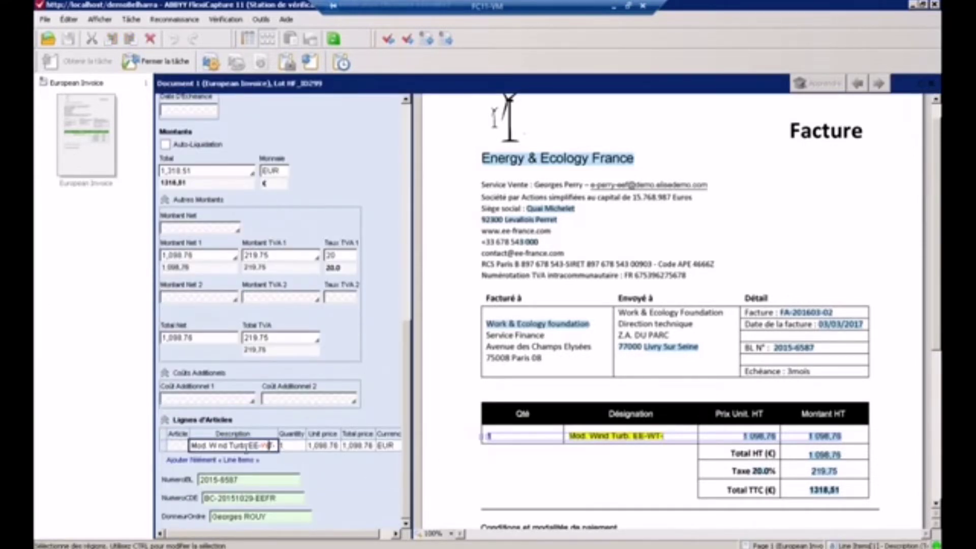
key(Tab)
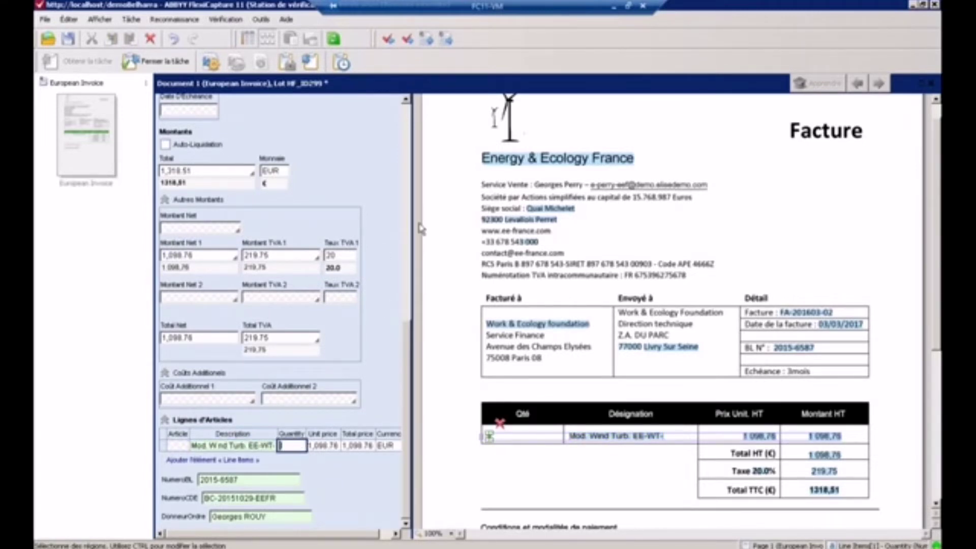
Step: Collapse the Business Unit section of the data form and expand it again
scroll(406, 335, up, 1)
drag(406, 336, 410, 127)
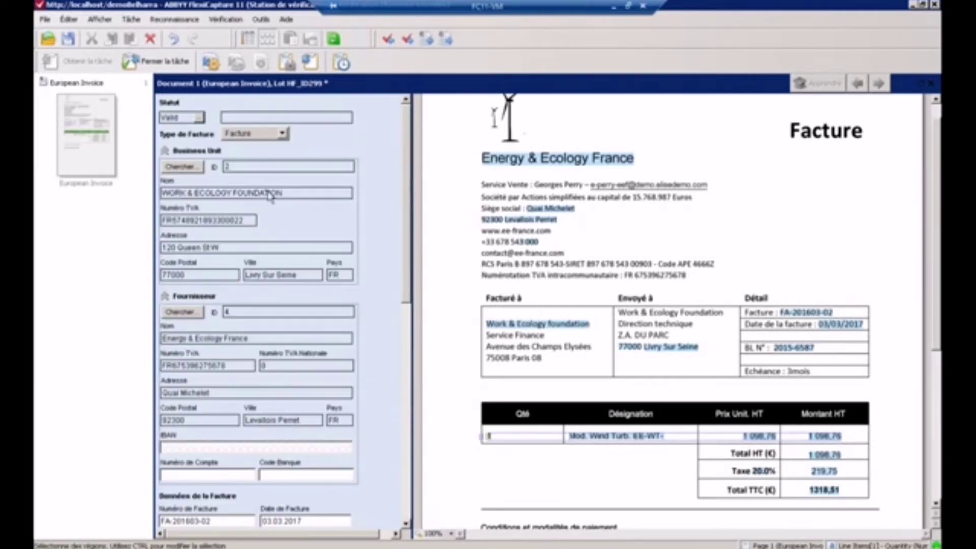
click(165, 152)
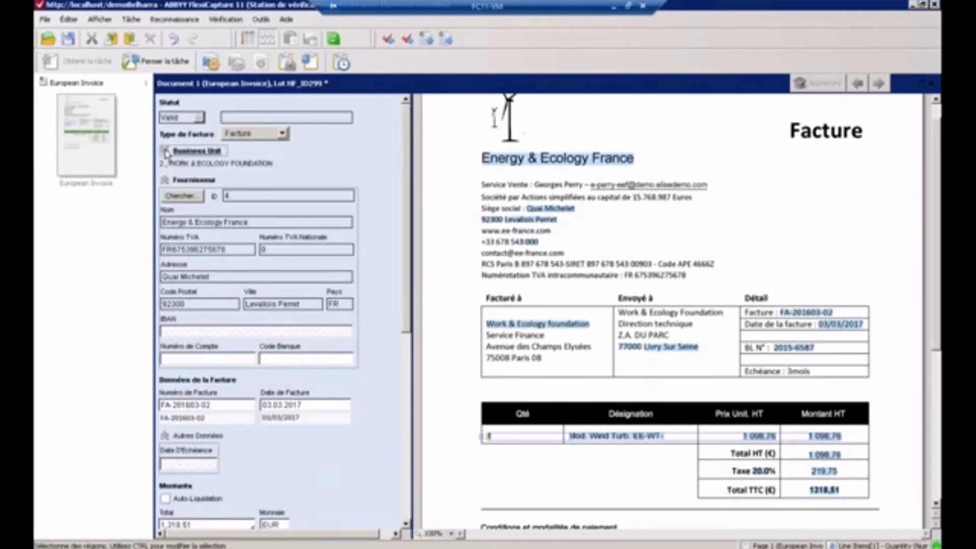
click(165, 151)
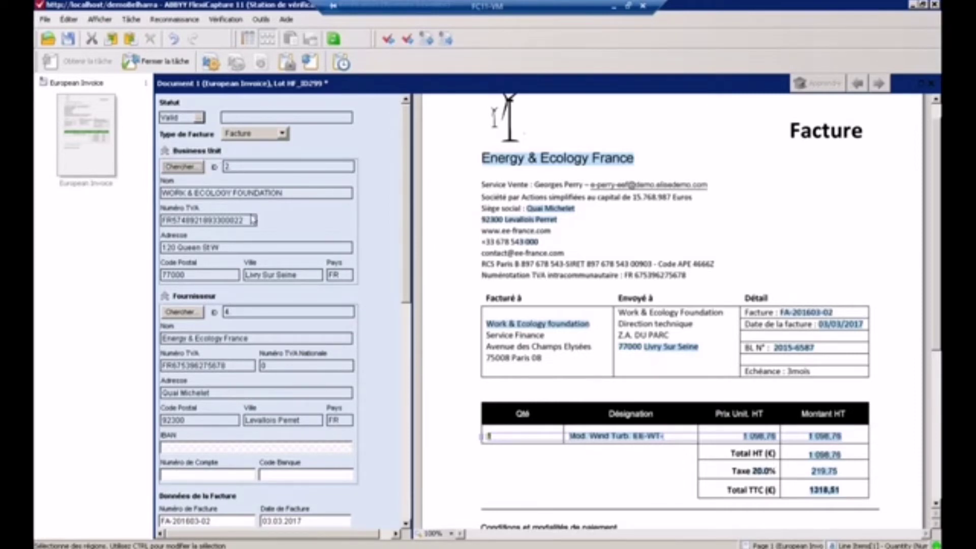
Step: Check the line item quantity, business unit name and supplier name against their regions on the invoice image
click(489, 435)
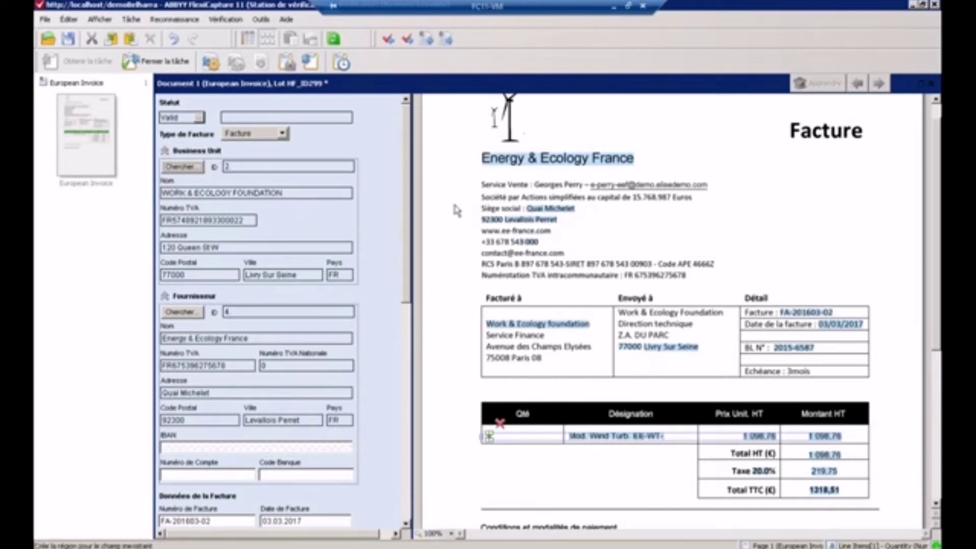
click(269, 193)
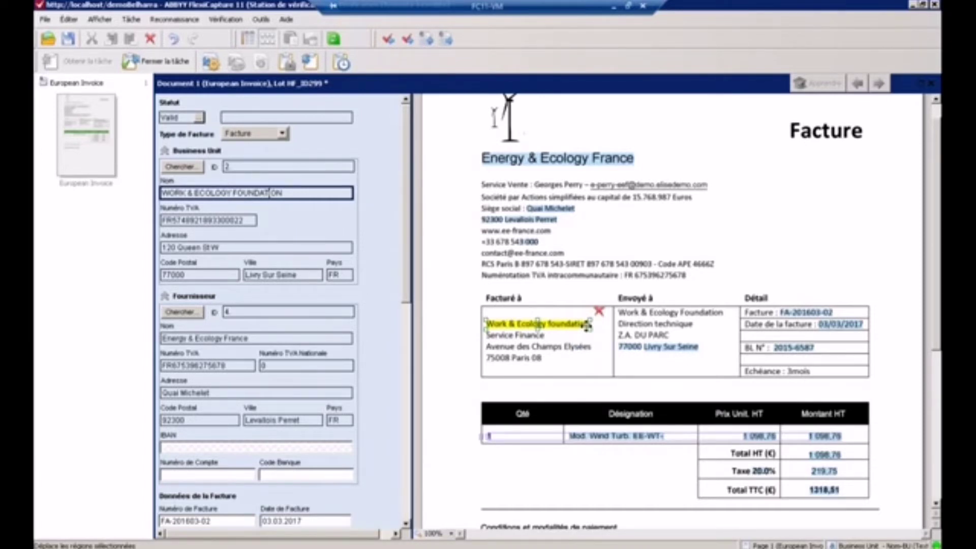
click(223, 338)
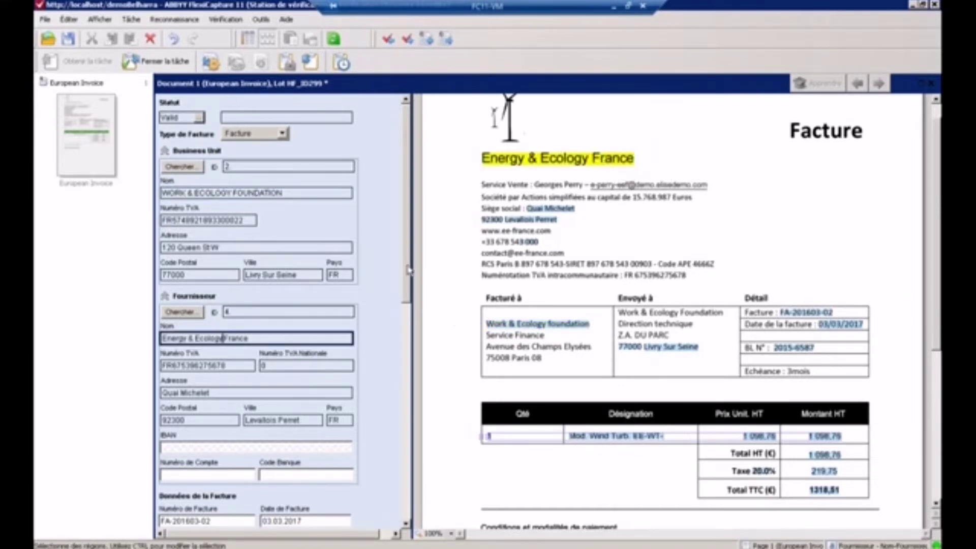
Step: Locate the invoice number, invoice date and total amount from the data form on the invoice image
drag(410, 269, 417, 391)
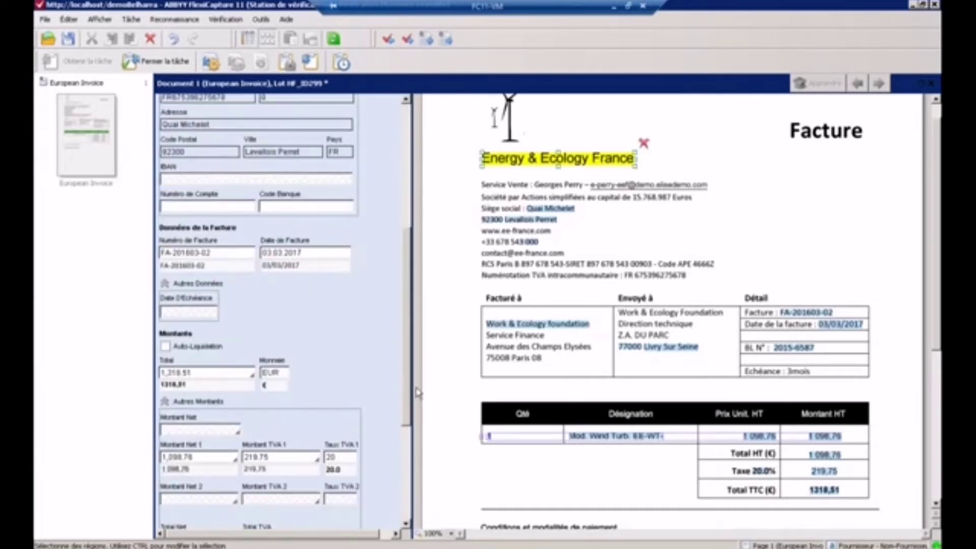
click(223, 253)
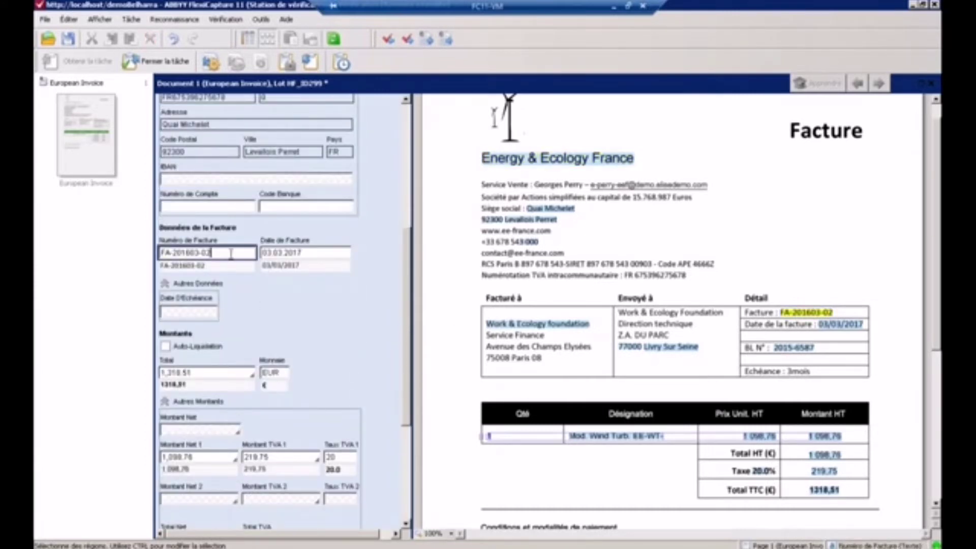
click(344, 255)
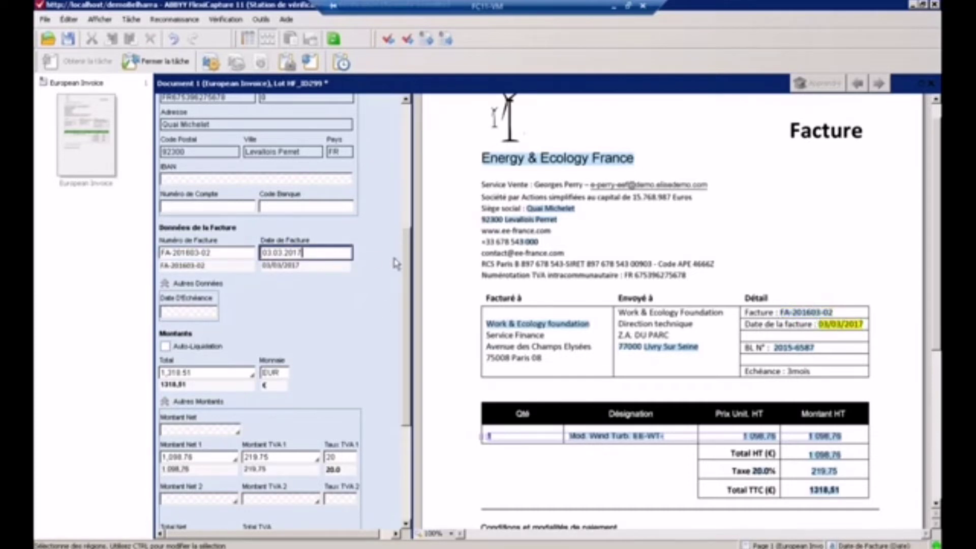
scroll(407, 239, down, 5)
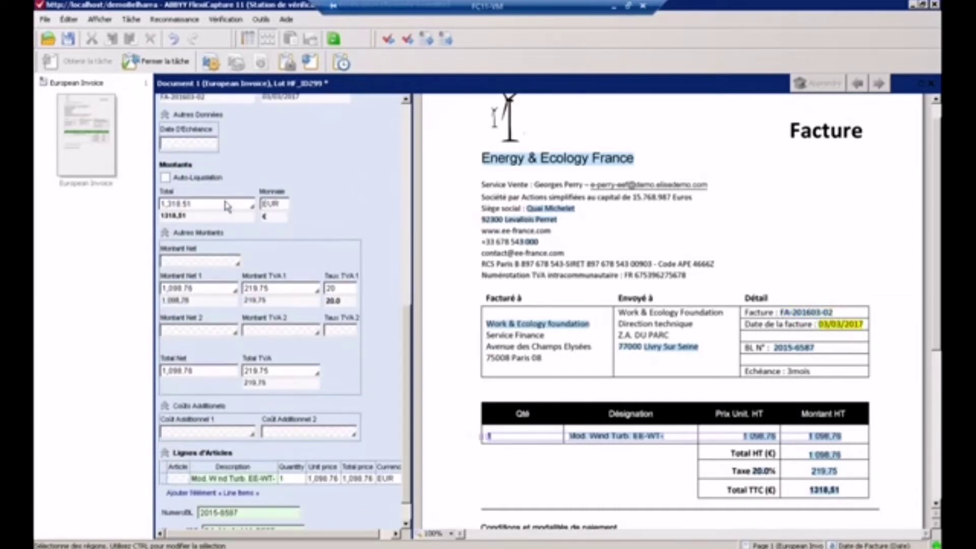
click(224, 204)
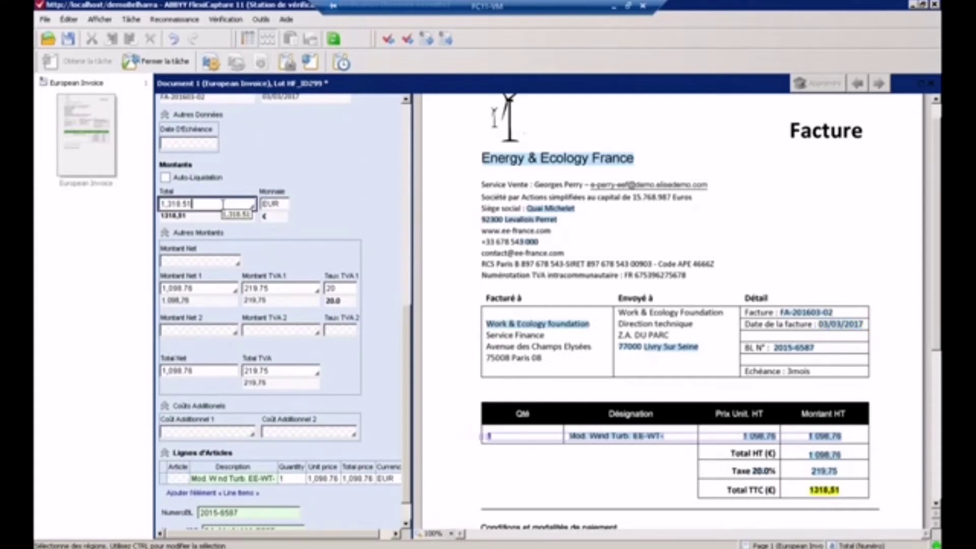
Step: Check the description, unit price, total price and currency of the Lignes d'Articles row against the invoice image
scroll(412, 351, down, 1)
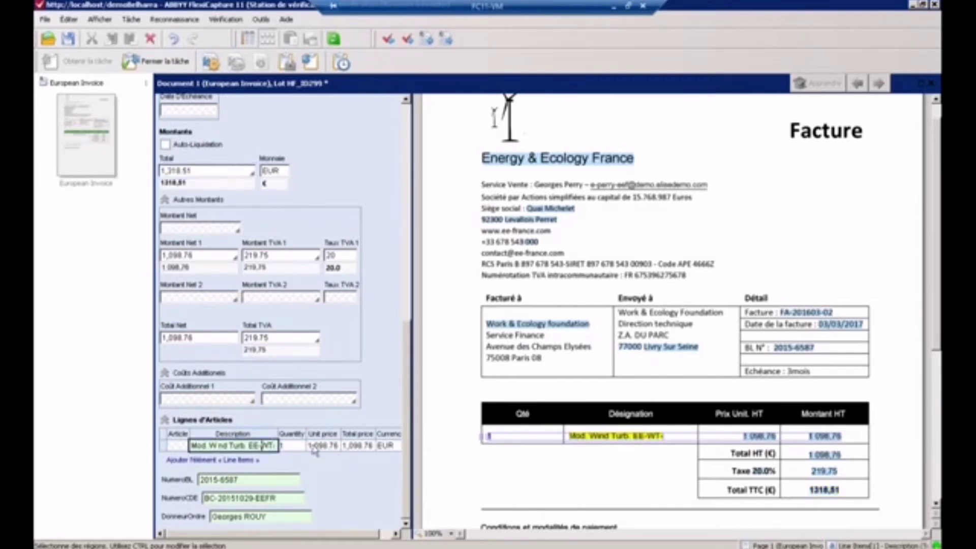
click(333, 446)
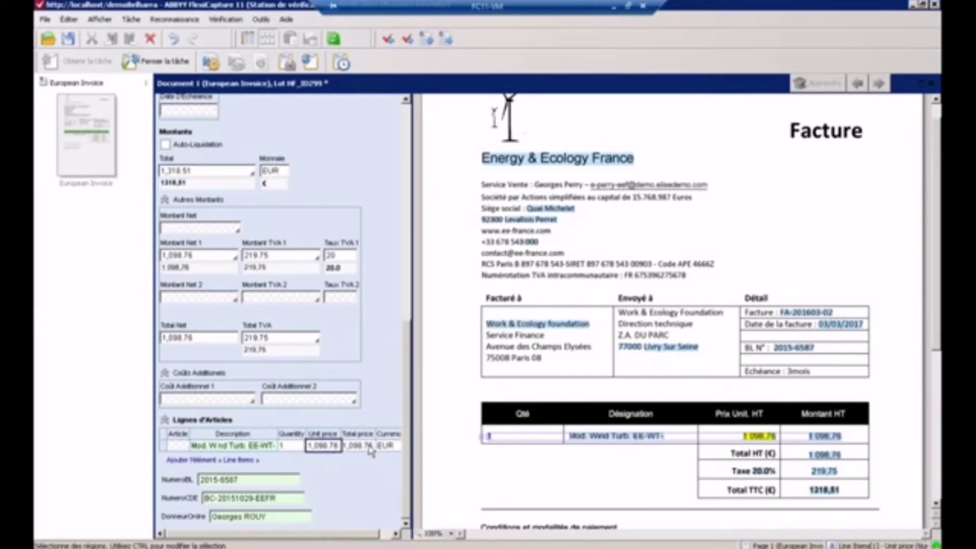
key(Tab)
key(Tab)
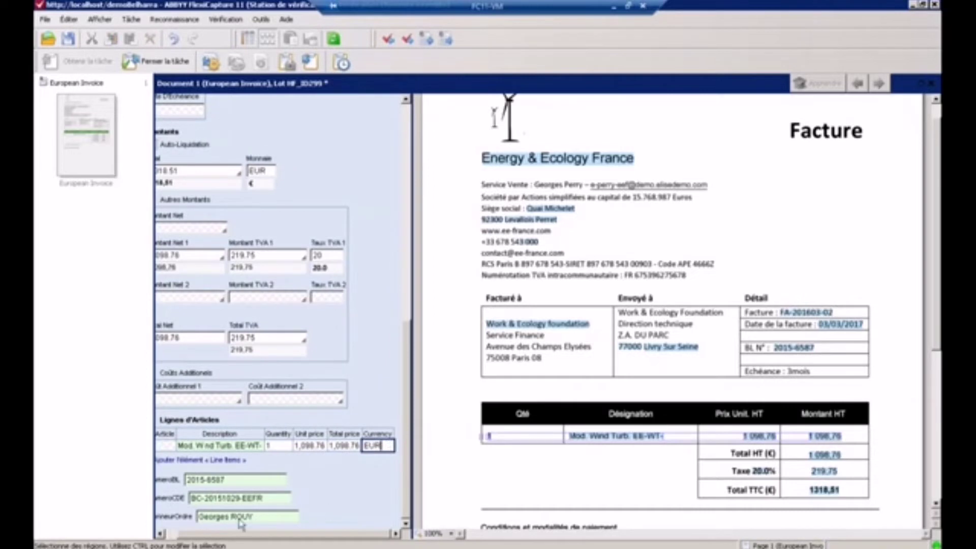
click(165, 534)
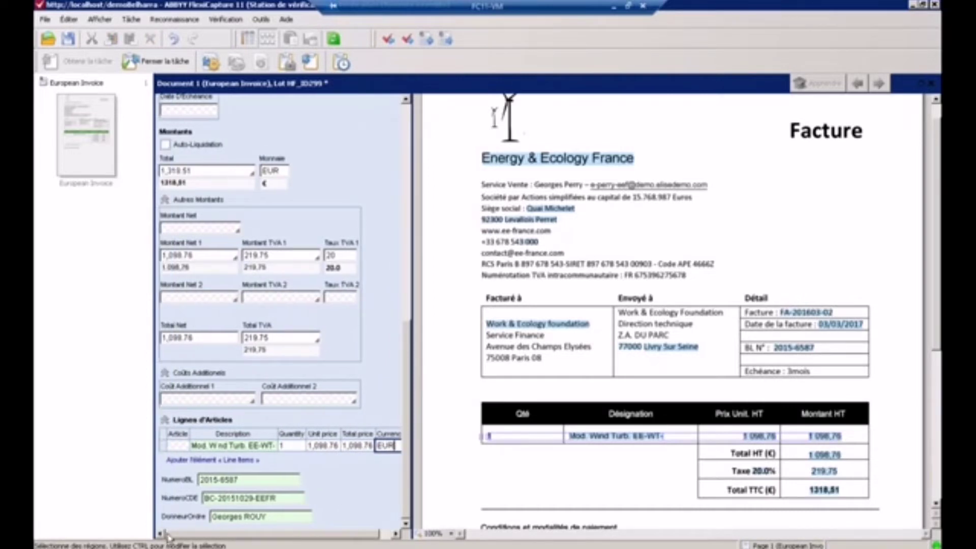
Step: Check the NumeroBL, NumeroCDE and DonneurOrdre fields beneath the line items
click(250, 483)
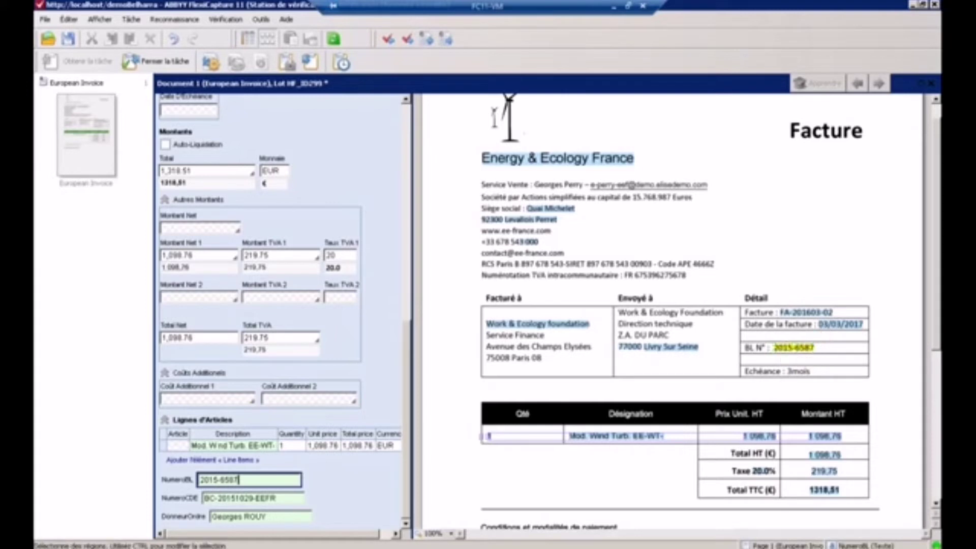
click(286, 501)
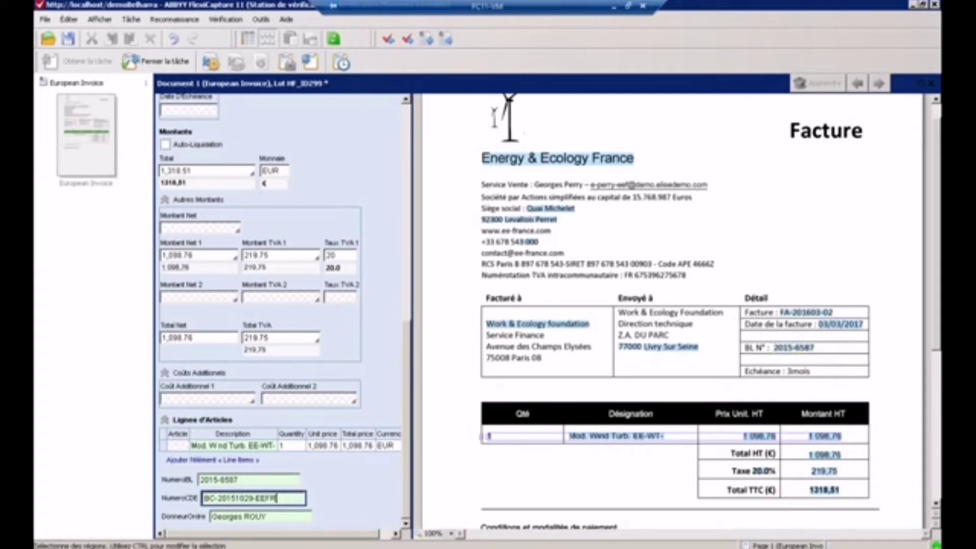
drag(284, 498, 200, 497)
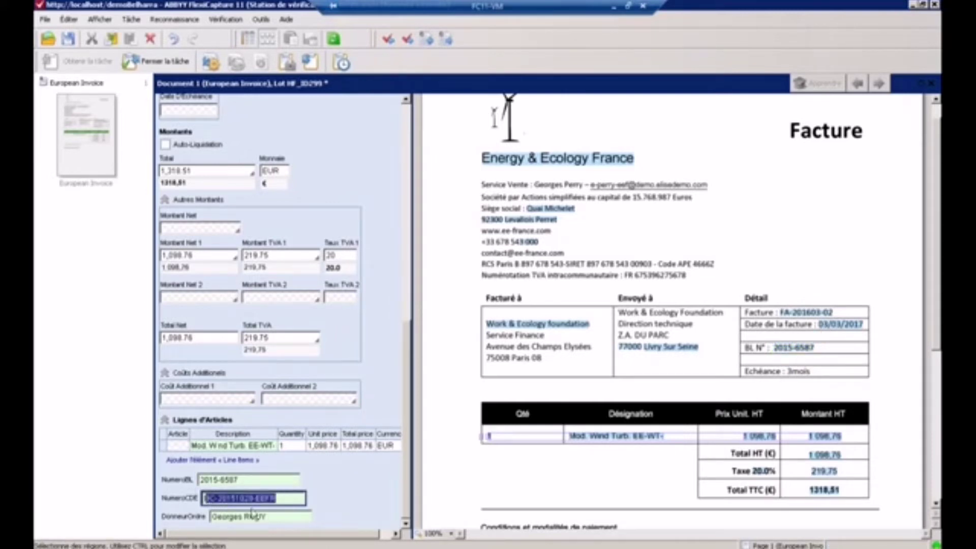
drag(283, 519, 212, 529)
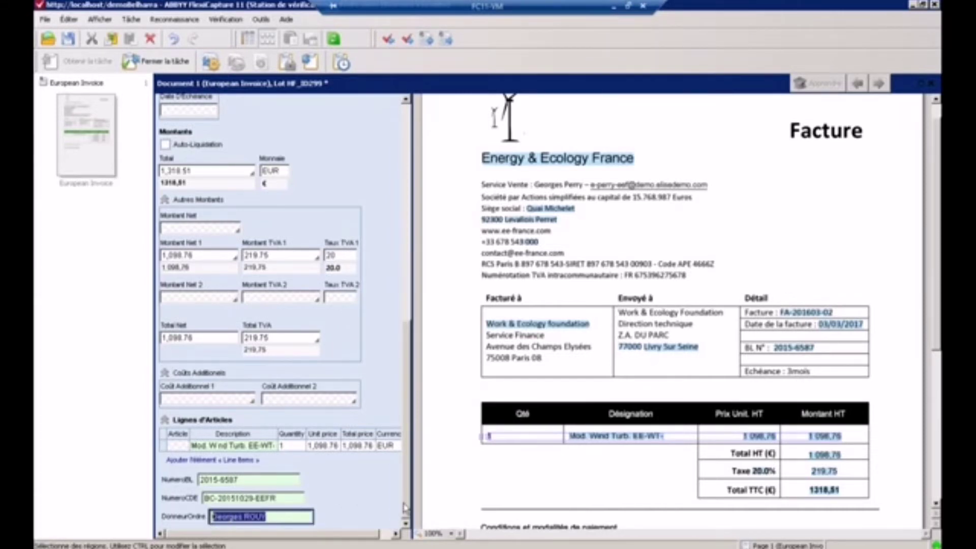
Step: Close the verification task of the European Invoice document and return to the desktop
drag(405, 507, 411, 258)
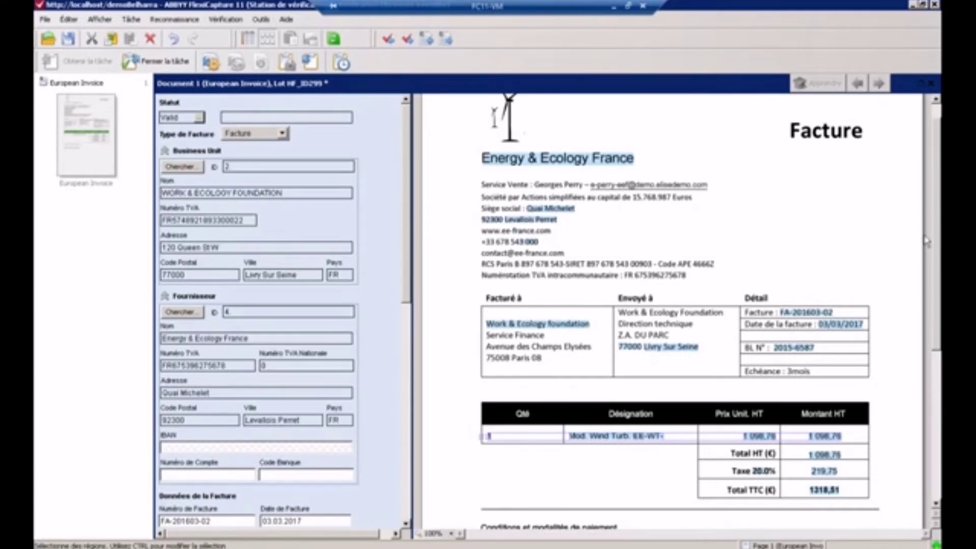
scroll(938, 232, down, 5)
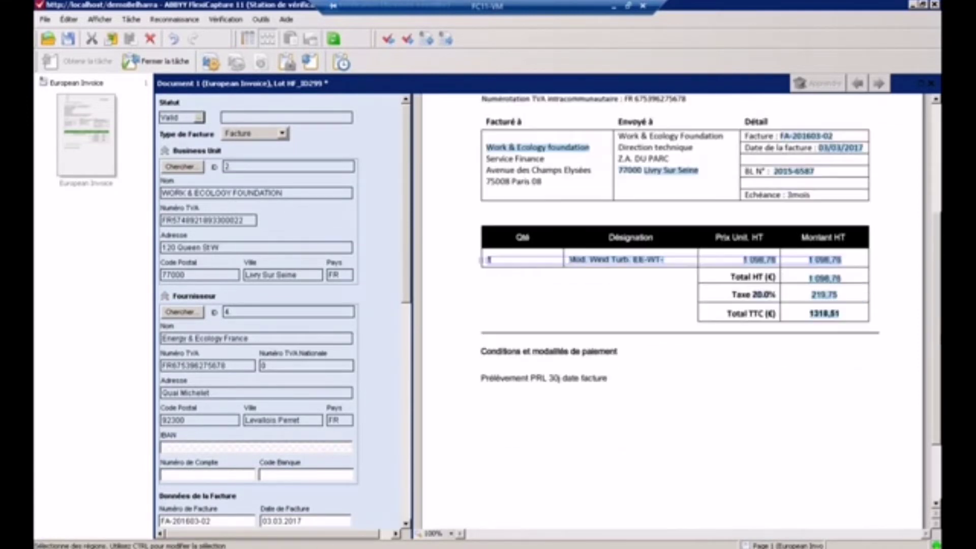
scroll(879, 223, up, 5)
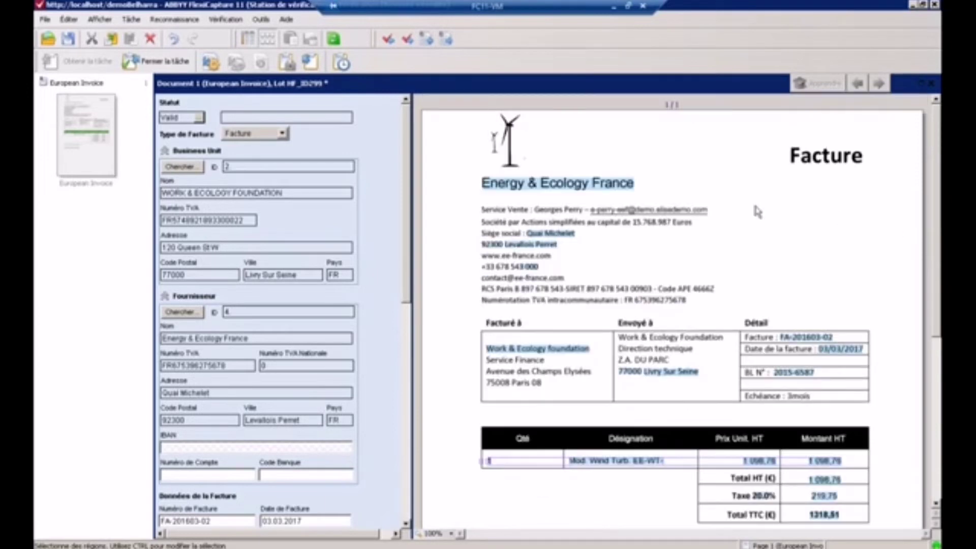
click(157, 61)
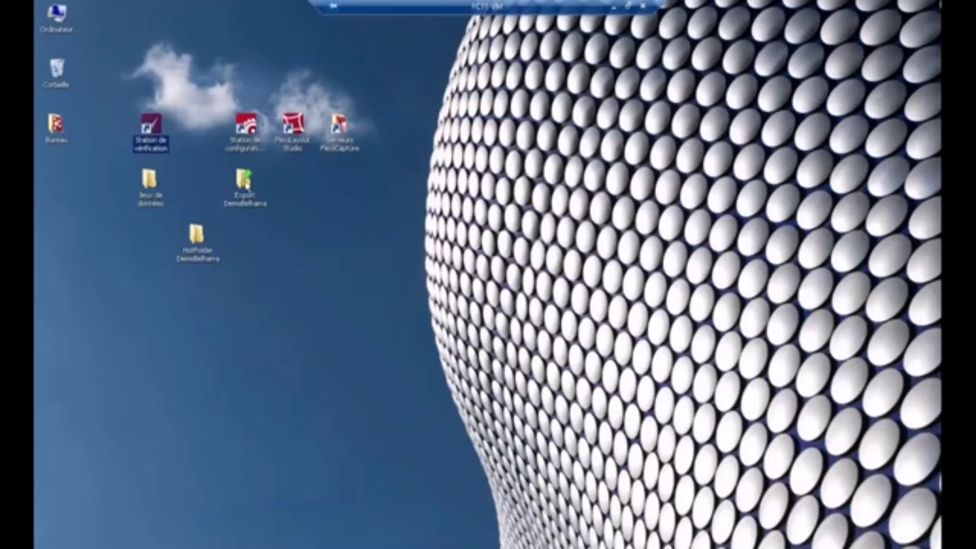
Step: Open the Lot HF_ID299 batch folder inside the Export DemoBelharra folder
click(246, 185)
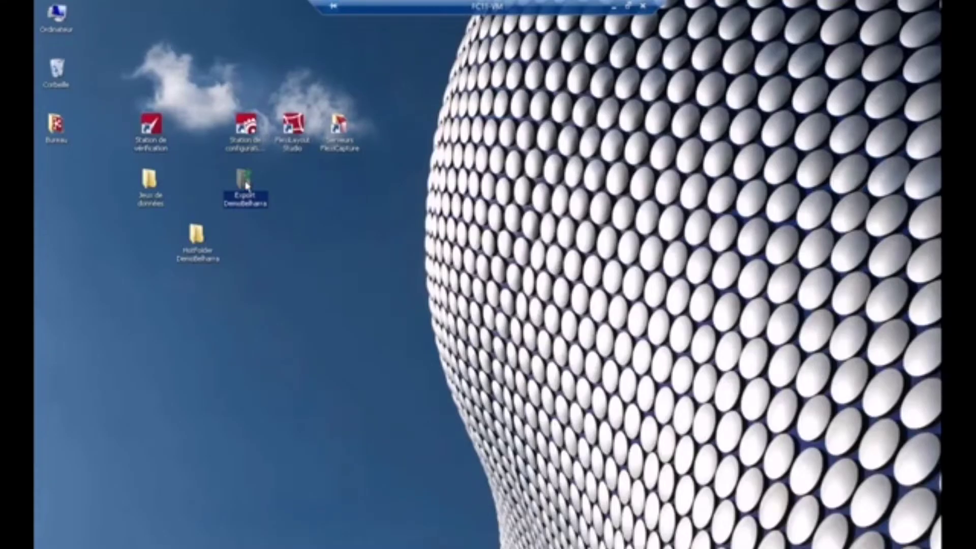
double_click(246, 185)
double_click(461, 194)
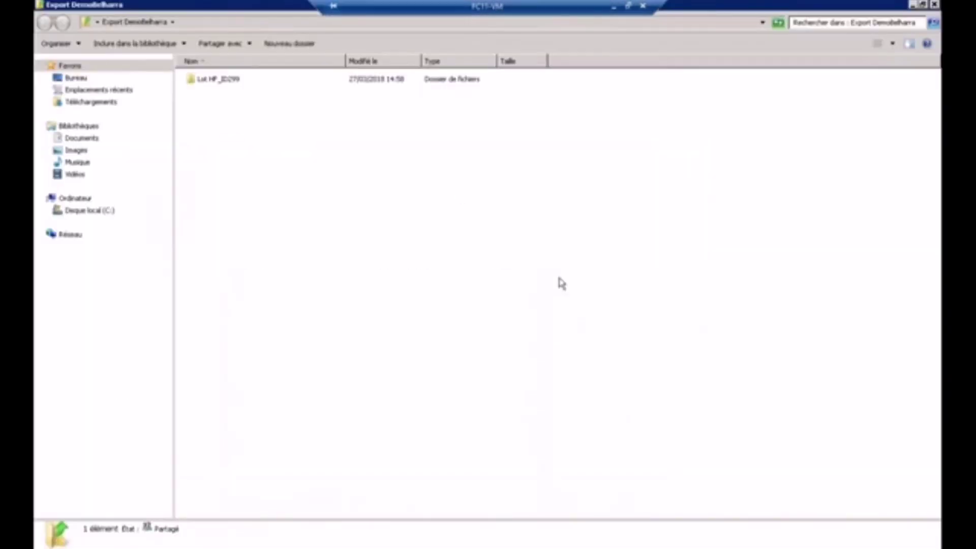
double_click(218, 80)
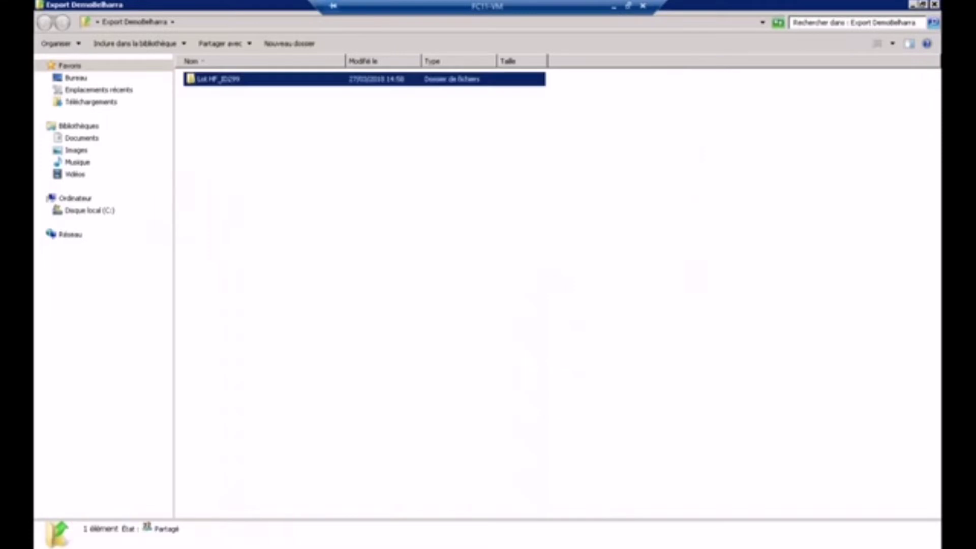
Step: View the exported invoice Data00001029.pdf in Adobe Reader and close it
click(244, 110)
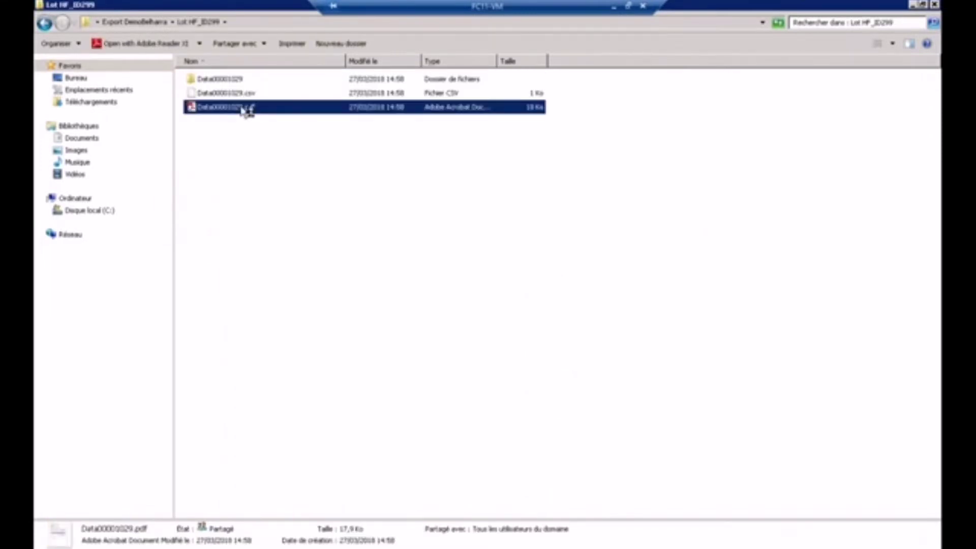
double_click(244, 110)
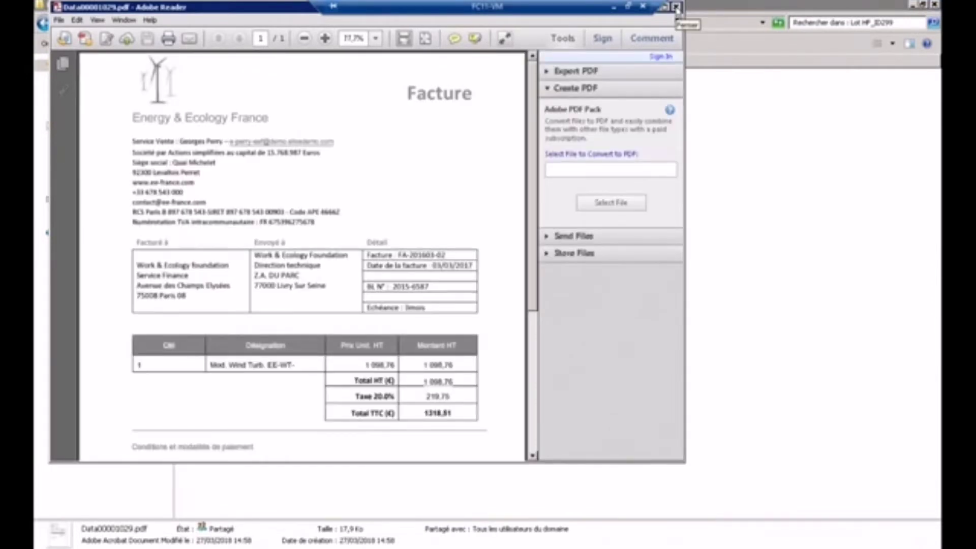
click(676, 7)
Step: Open Data00001029.csv in Notepad++, examine the exported invoice header values along the record and close the editor
right_click(222, 97)
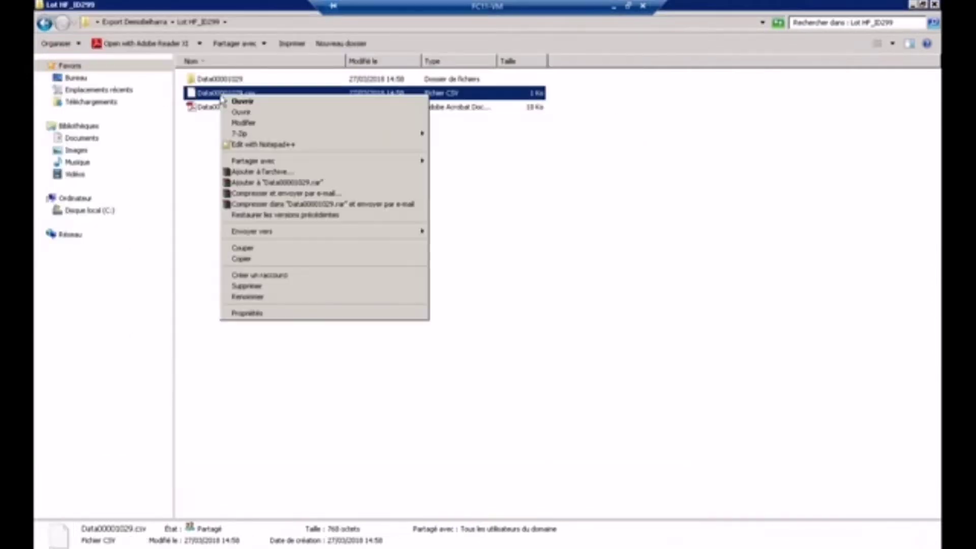
click(254, 144)
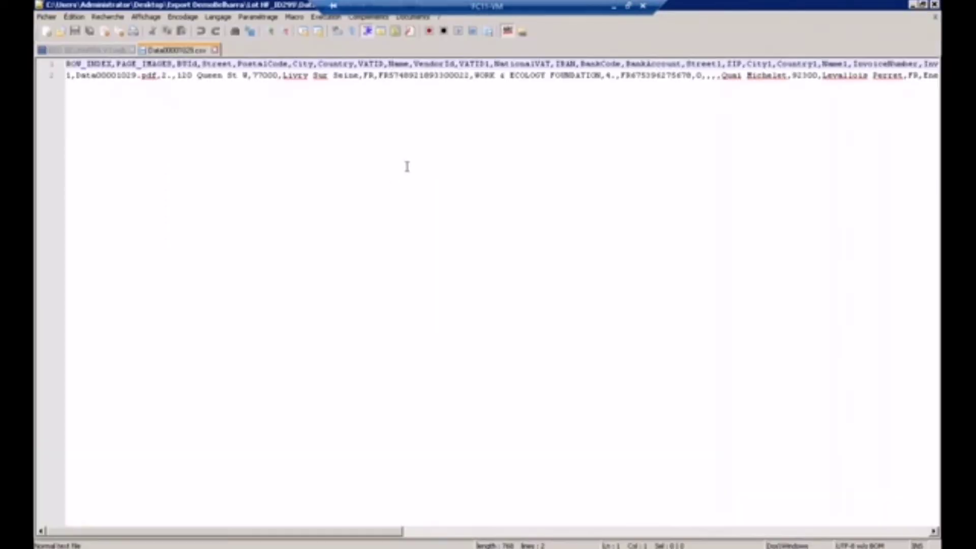
drag(85, 76, 314, 83)
key(shift+End)
click(573, 75)
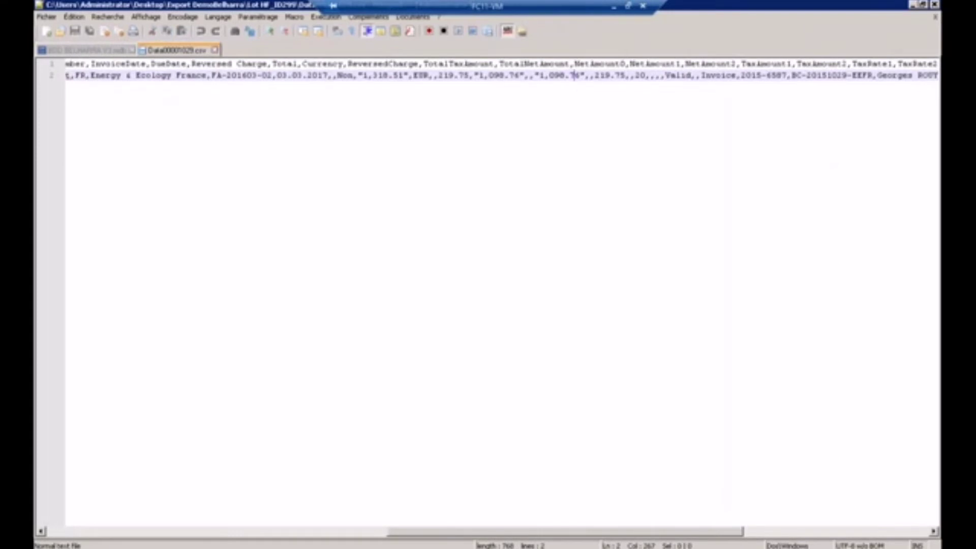
drag(556, 540, 496, 529)
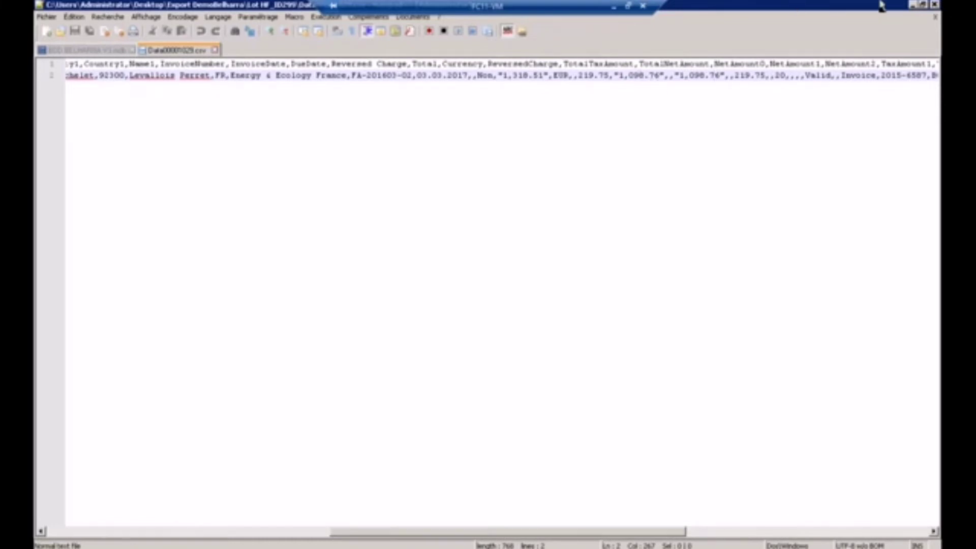
click(935, 5)
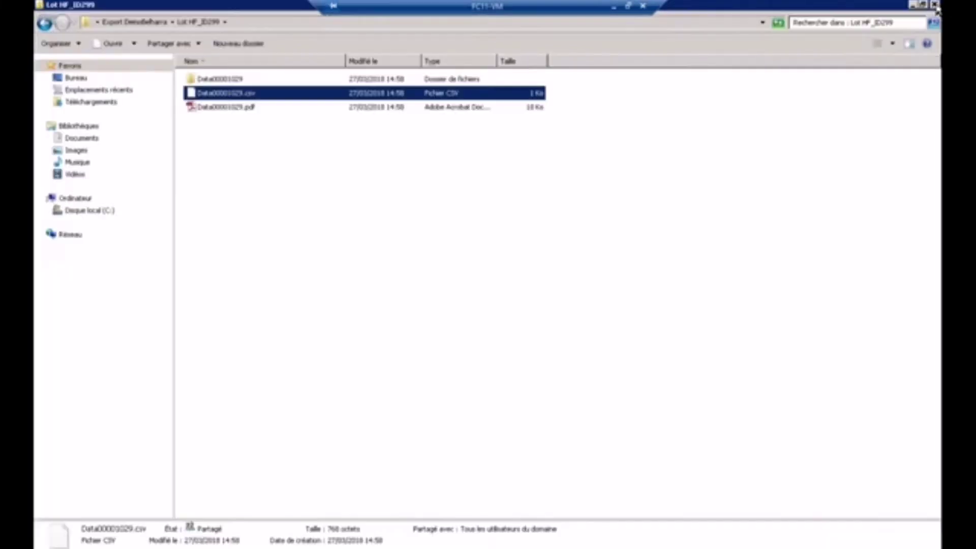
Step: Open LineItems.csv from the Data00001029 folder in Notepad++, highlight the exported line item record and close the editor
double_click(238, 80)
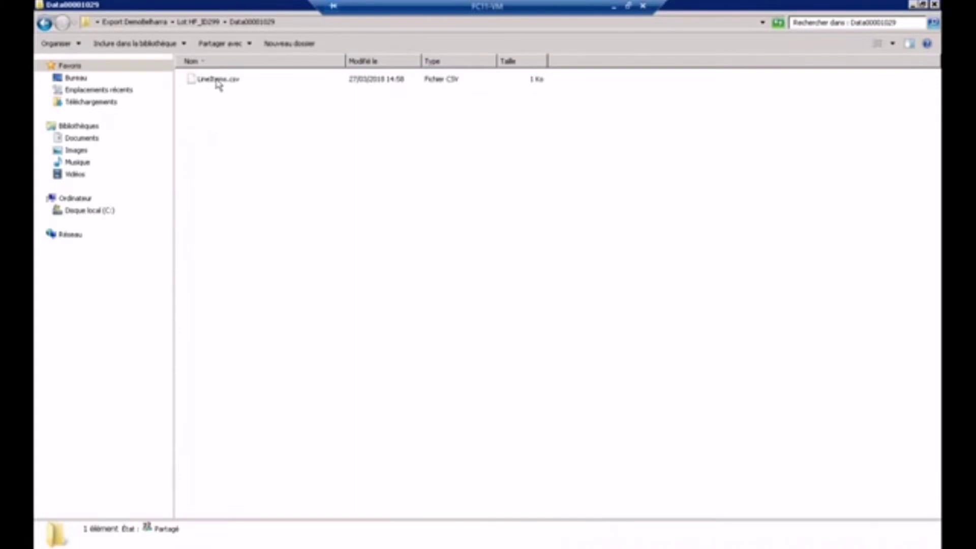
right_click(218, 82)
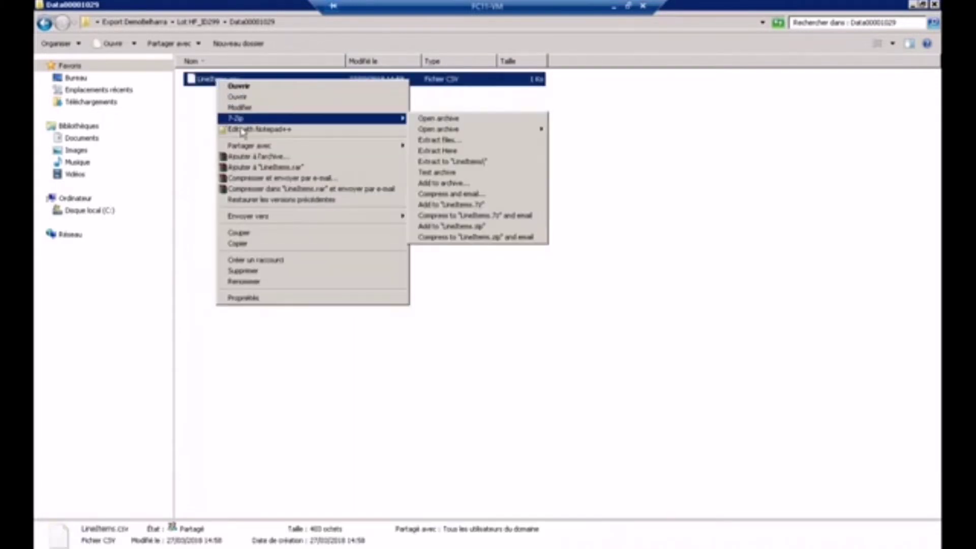
click(249, 129)
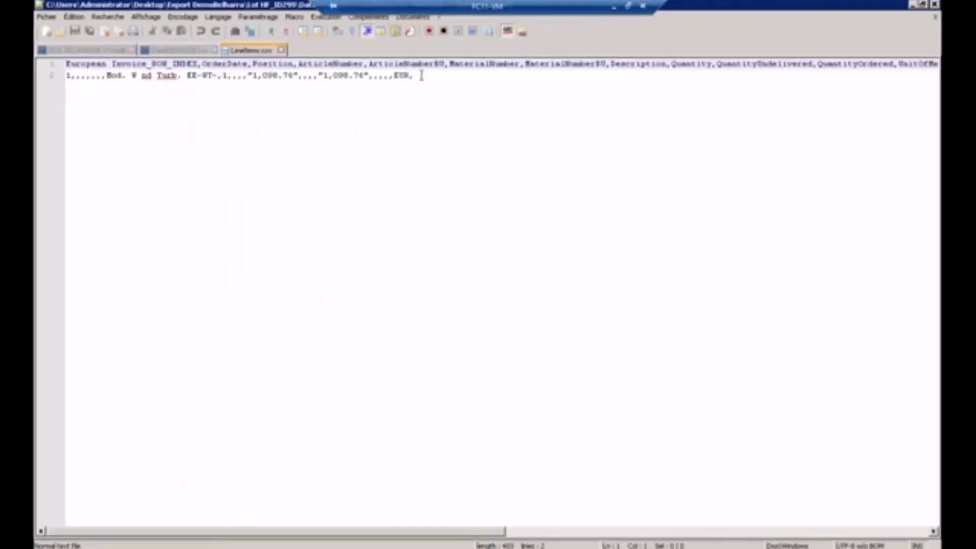
drag(421, 75, 69, 76)
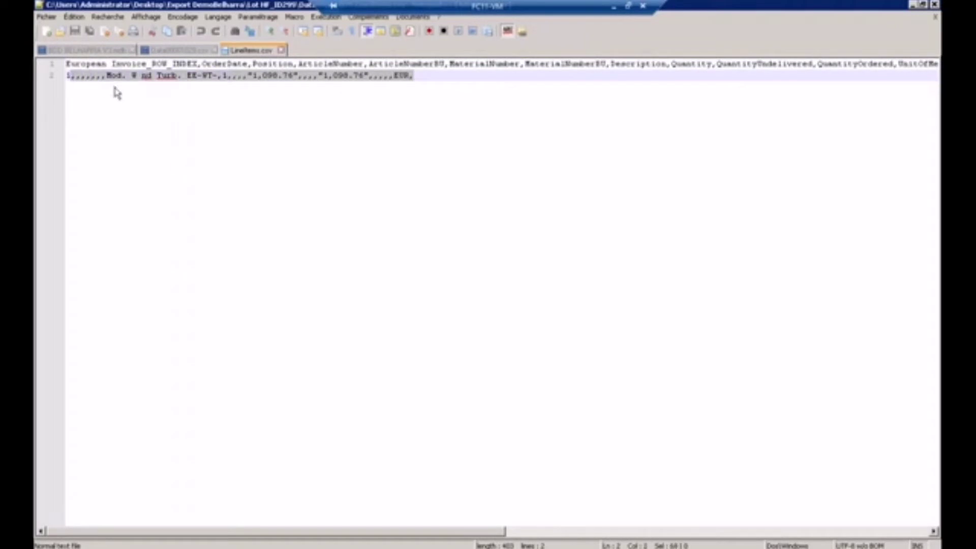
click(935, 5)
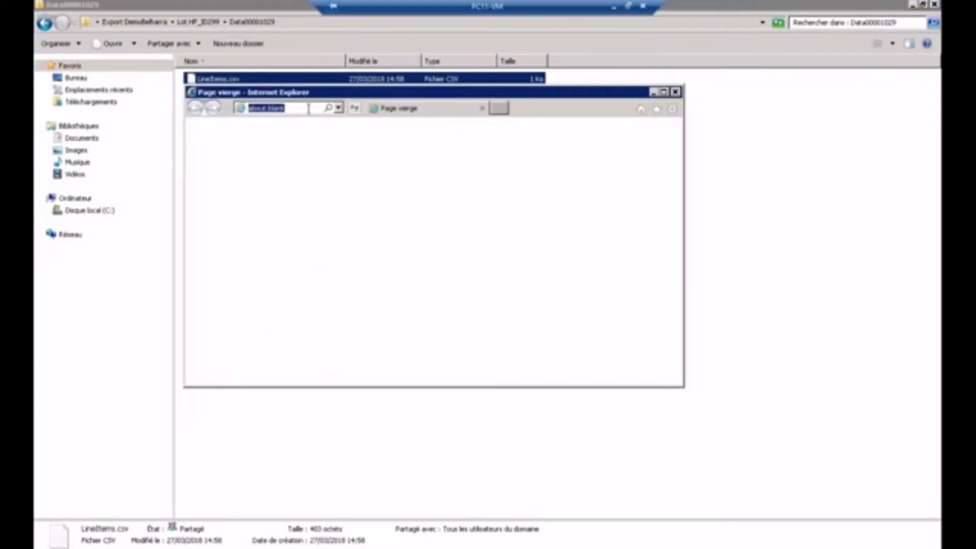
Step: Go to gmail.com in Internet Explorer to open the mailbox
text(gmail.)
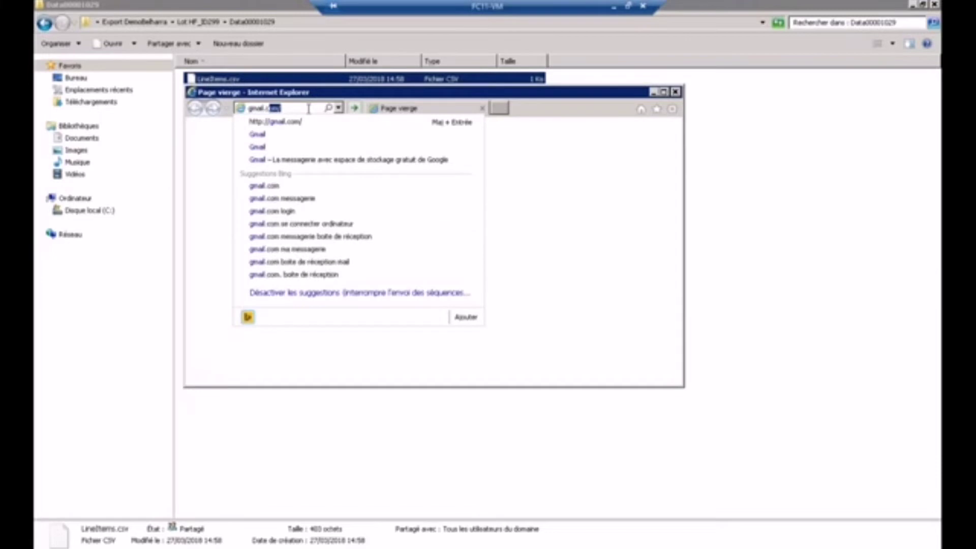
text(com)
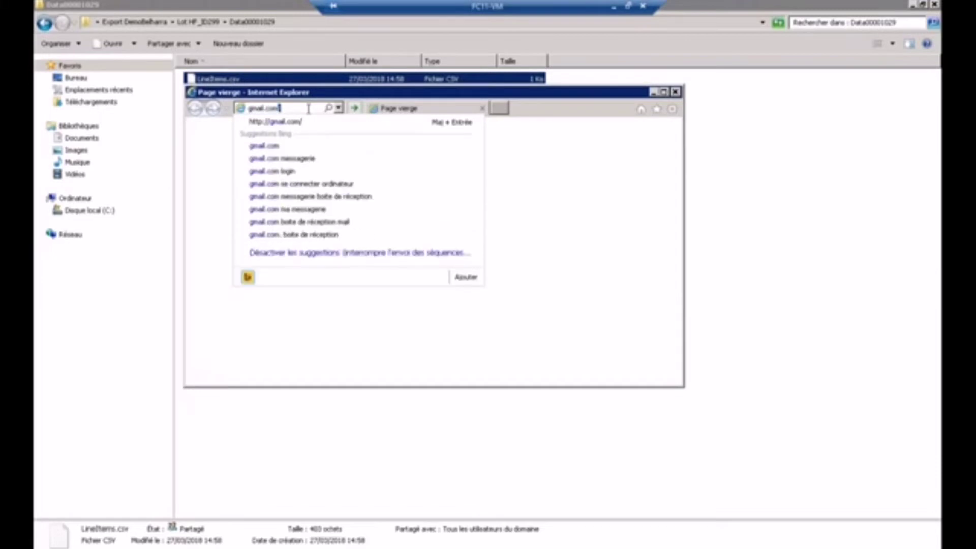
key(Return)
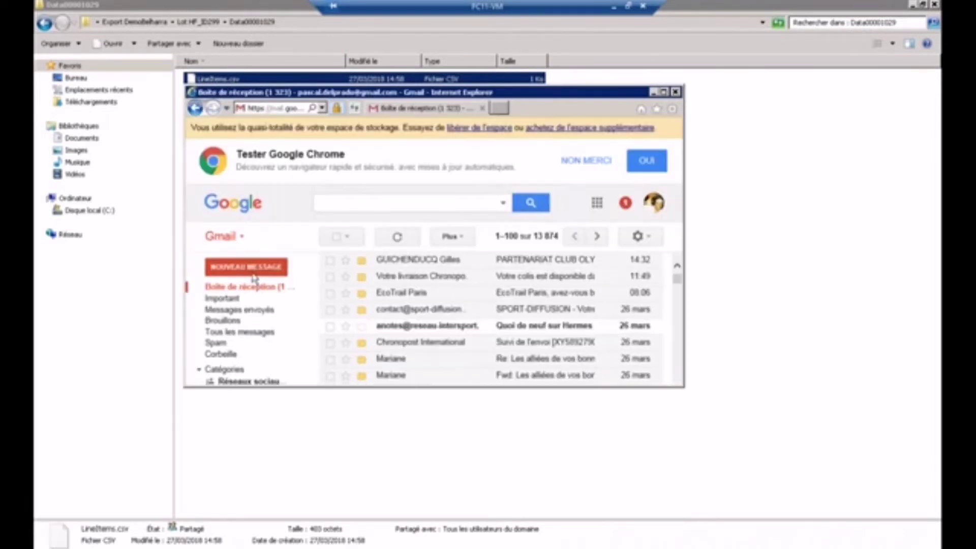
Step: Compose a new message to the Belharra accounting e-mail address with the subject "Facture à payer"
click(254, 269)
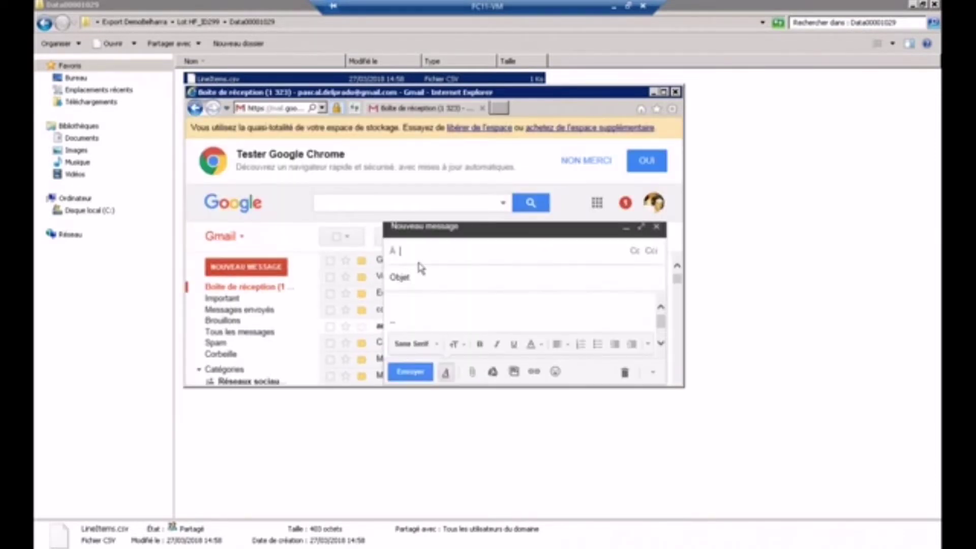
text(compta)
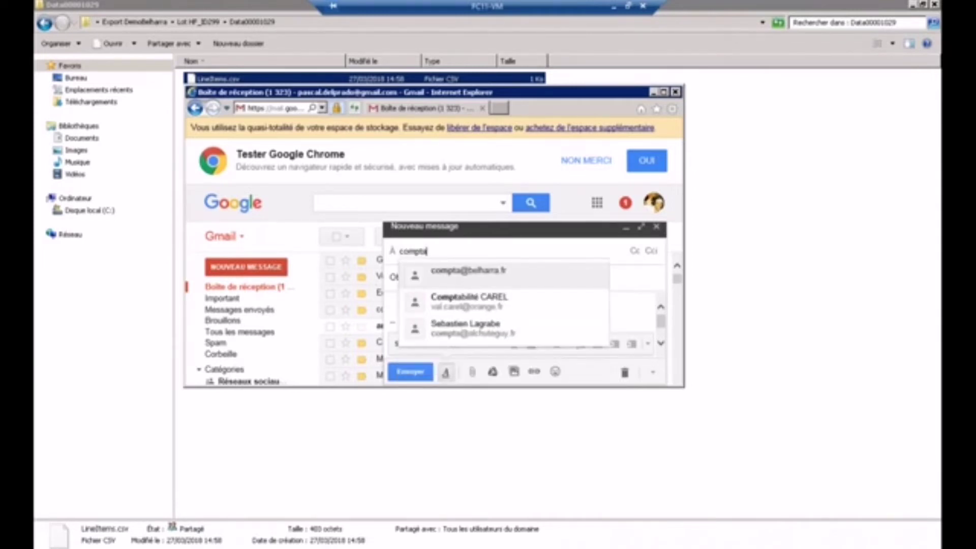
click(498, 275)
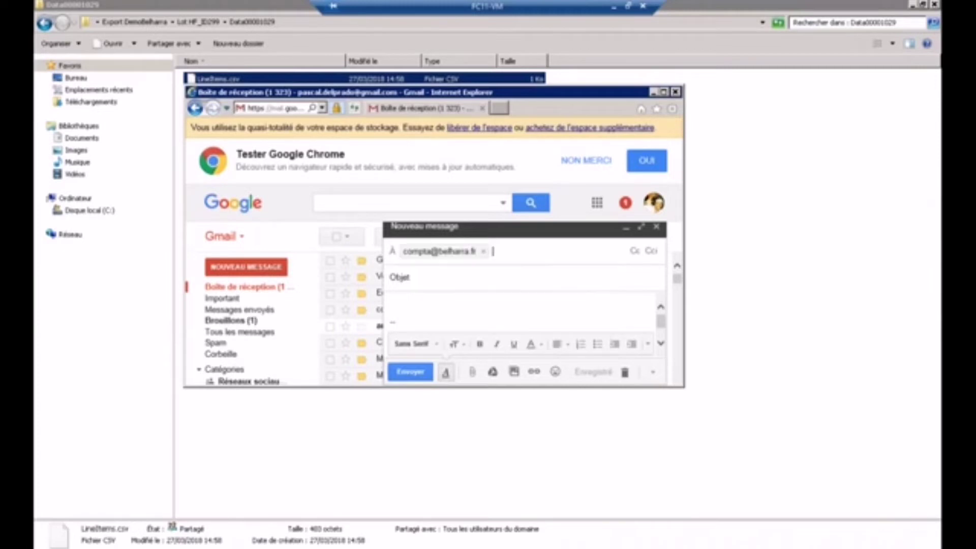
click(467, 277)
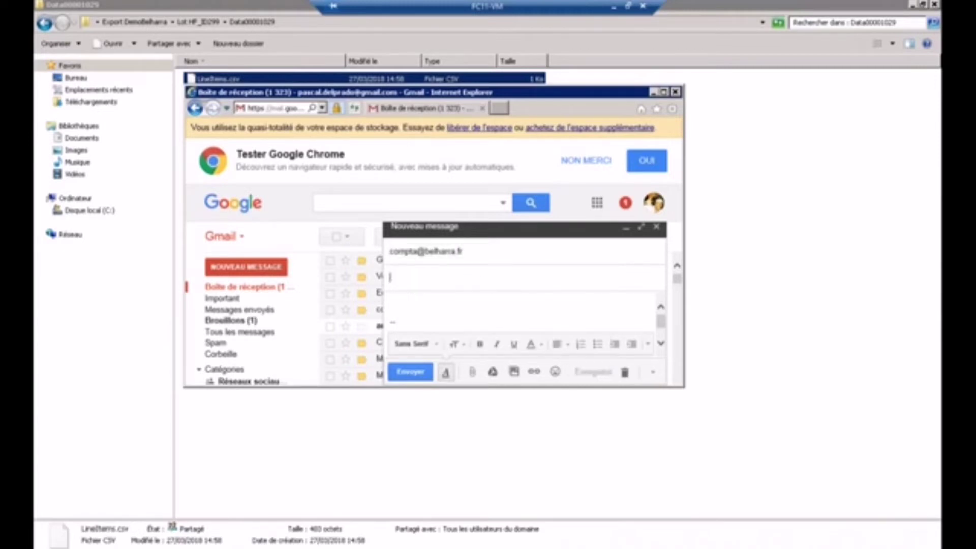
text(Facture à payer)
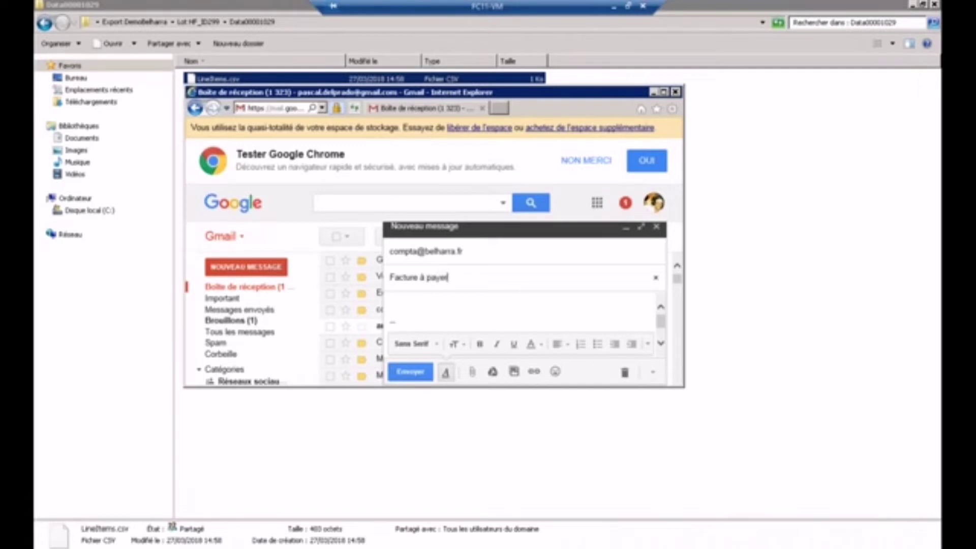
click(428, 301)
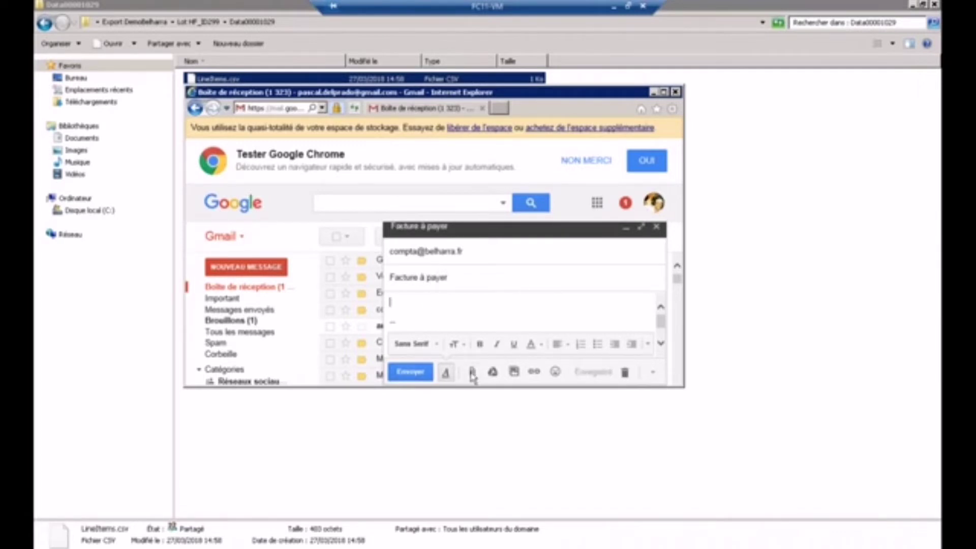
Step: Attach 1-facture-belharra-neopost.pdf from the desktop's Jeux de données folder to the message
click(472, 374)
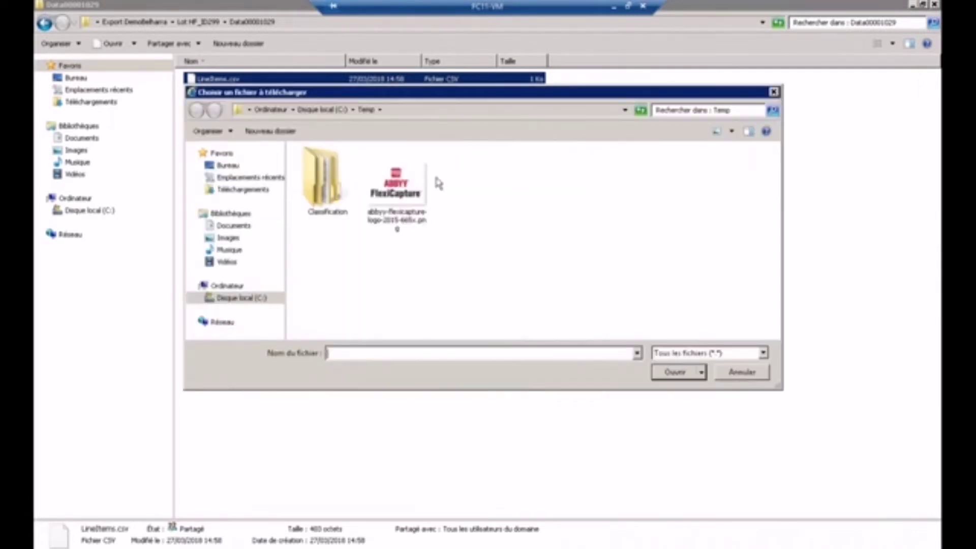
click(227, 166)
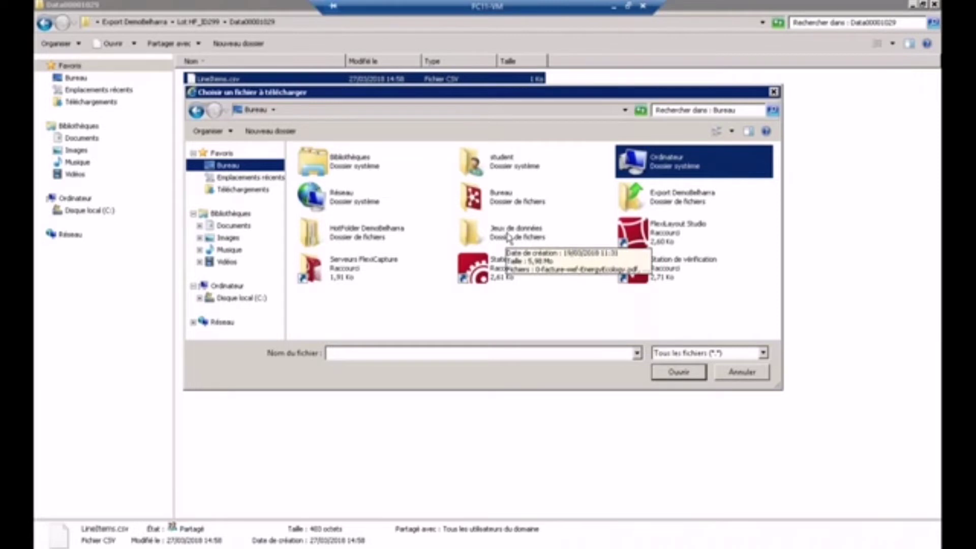
double_click(508, 236)
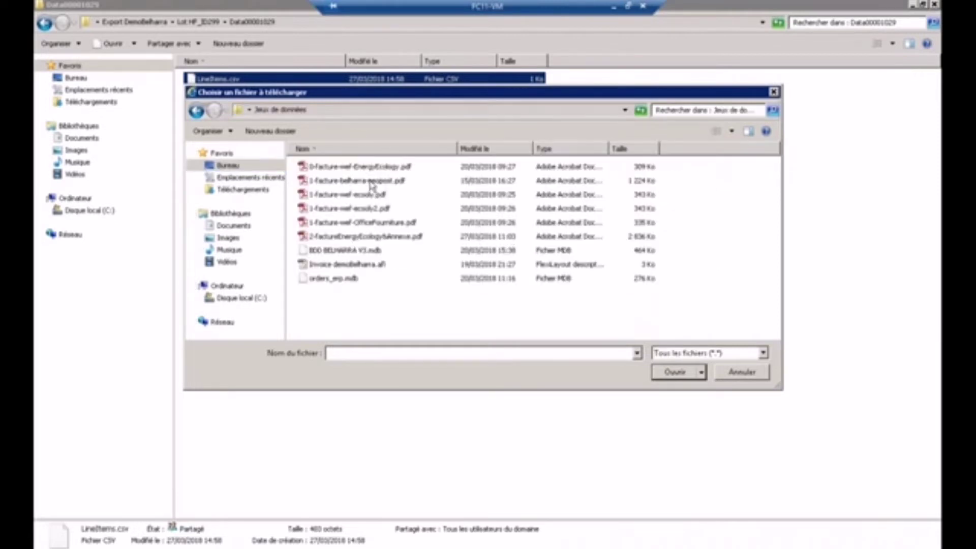
click(372, 181)
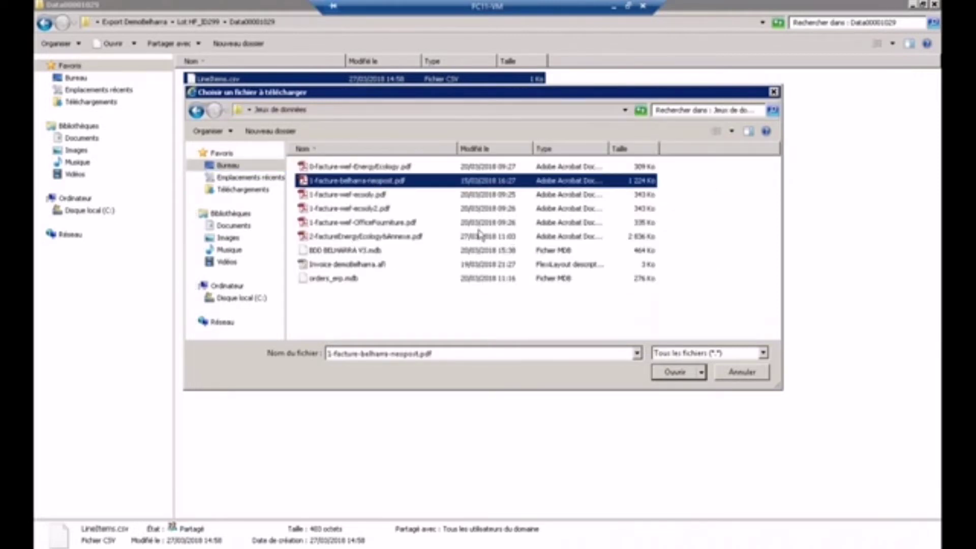
click(677, 375)
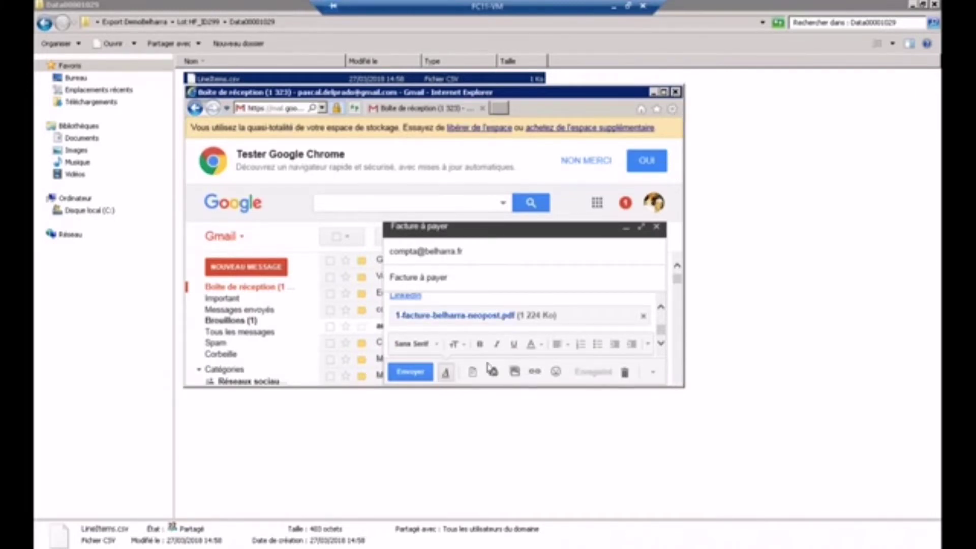
Step: Enlarge the "Facture à payer" message, send it and close the browser
click(642, 231)
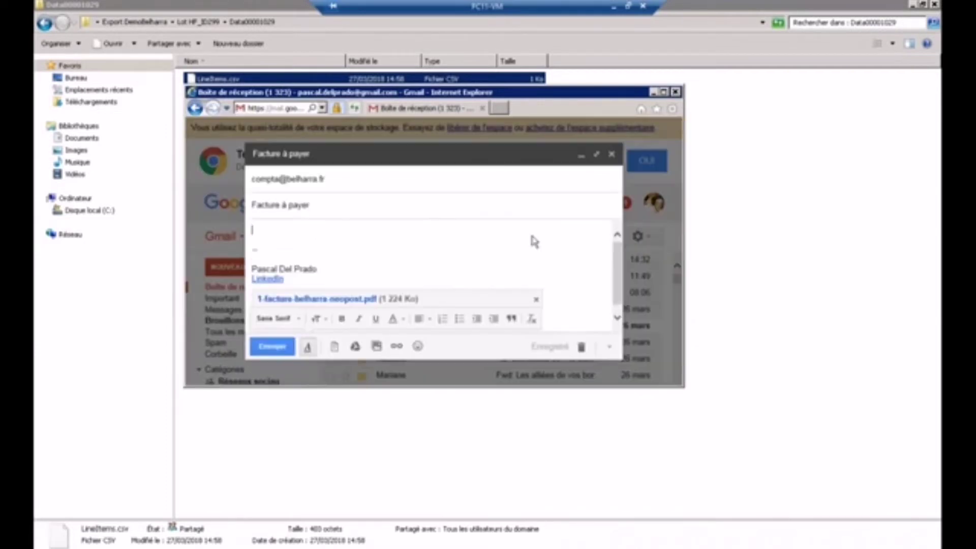
click(288, 350)
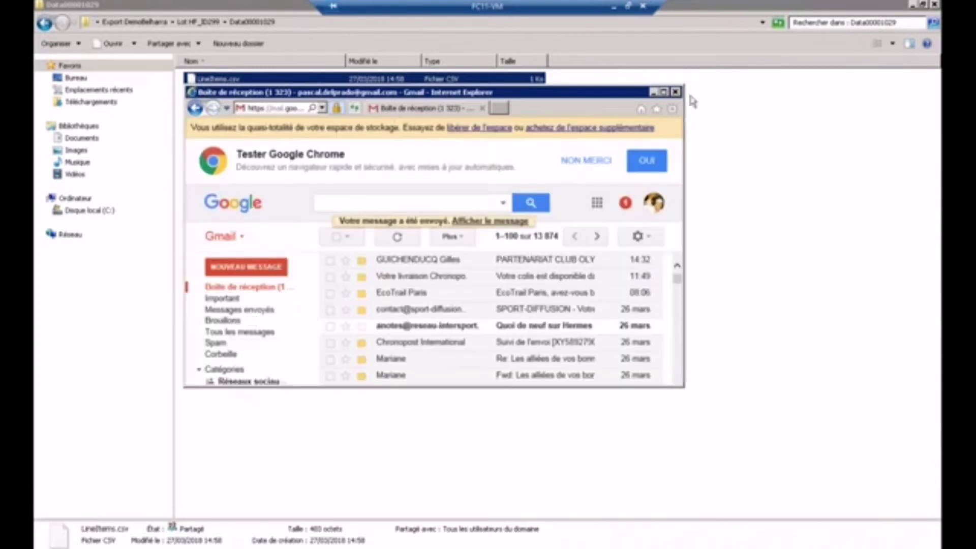
click(676, 92)
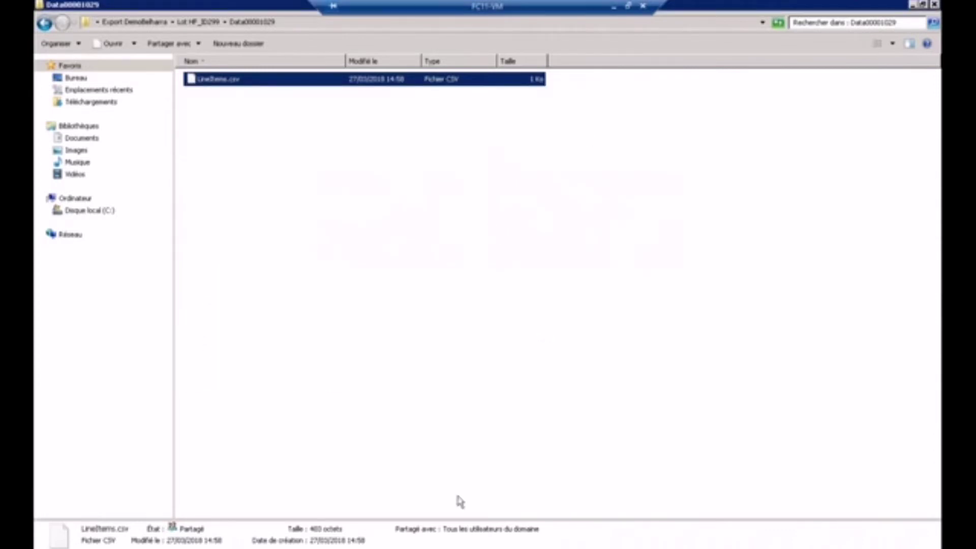
Step: Copy 1-facture-wef-ecooly.pdf, 1-facture-wef-ecooly2.pdf and 1-facture-wef-OfficeFourniture.pdf from the desktop's Jeux de données folder
click(447, 548)
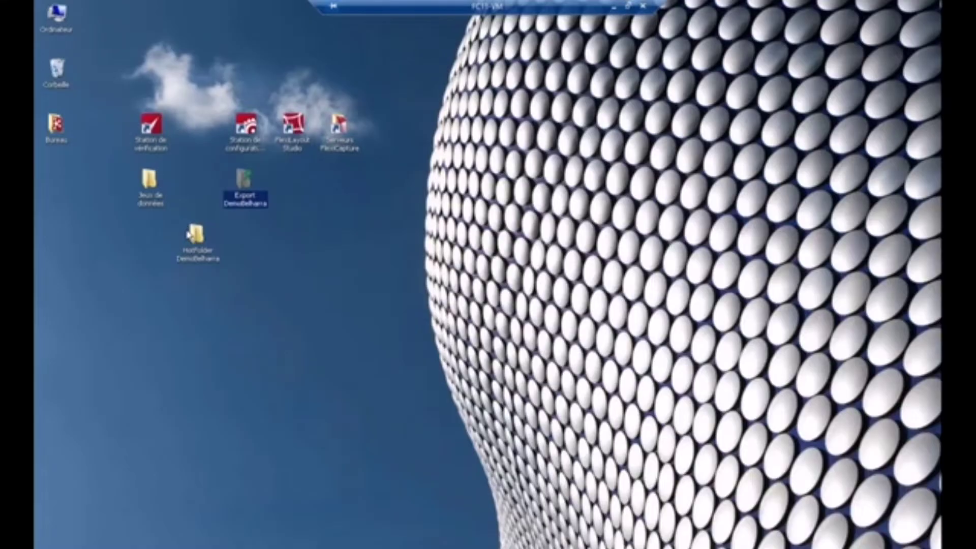
click(149, 182)
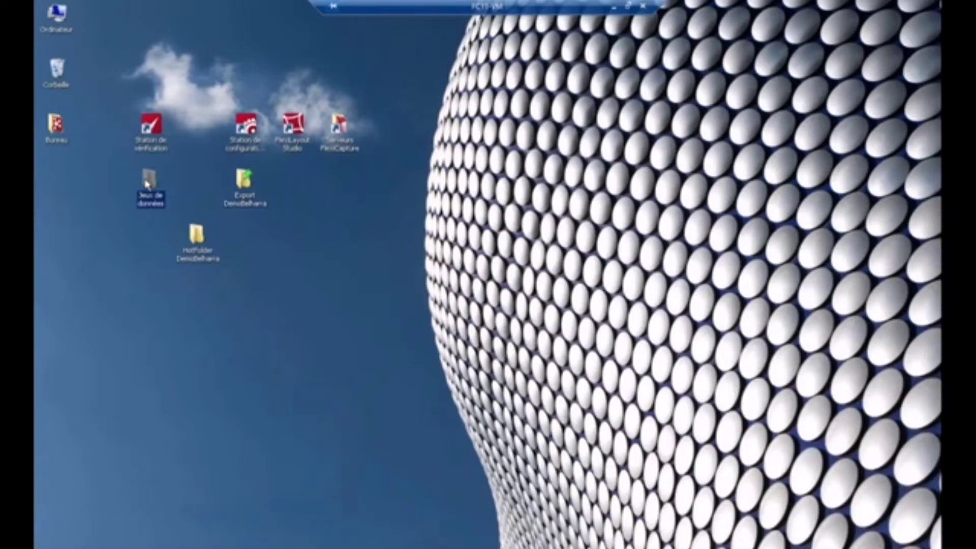
double_click(148, 183)
click(231, 261)
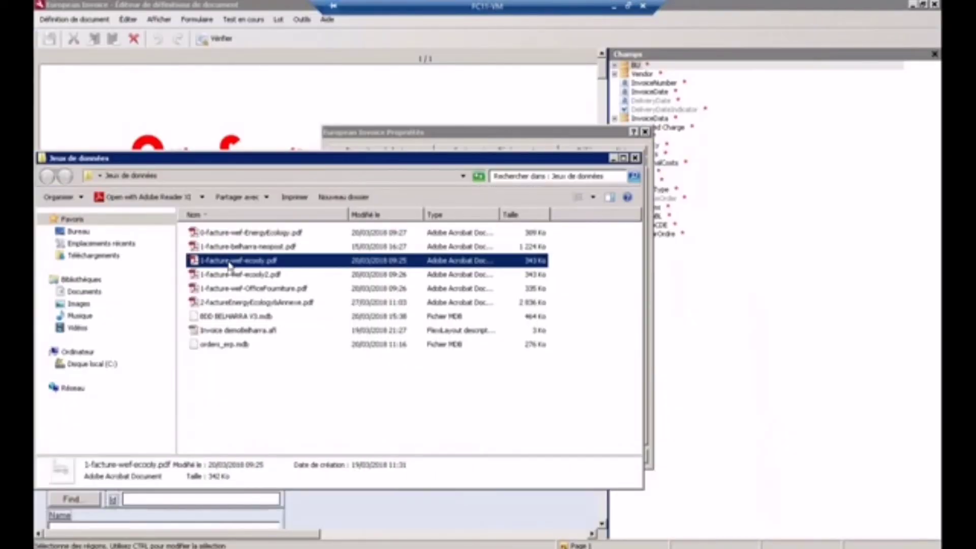
shift+click(237, 290)
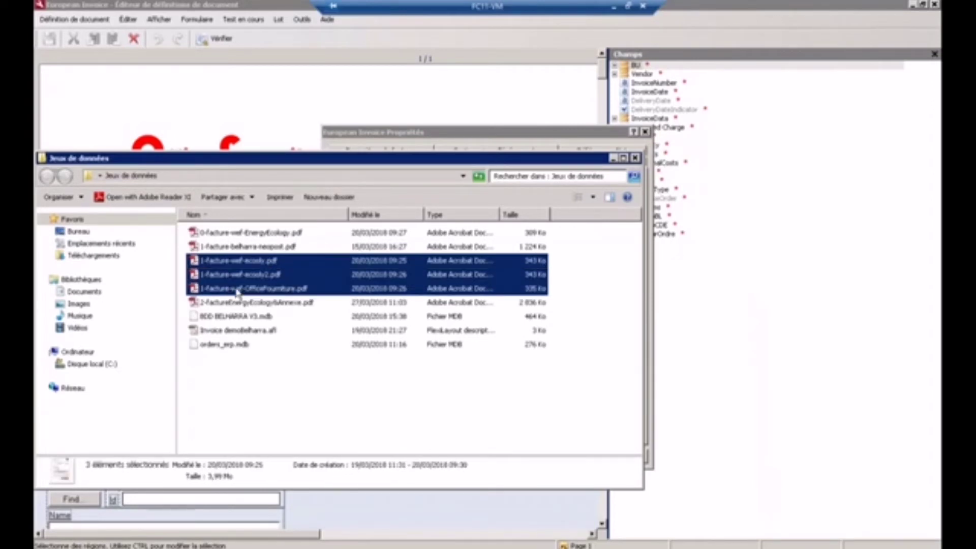
right_click(238, 290)
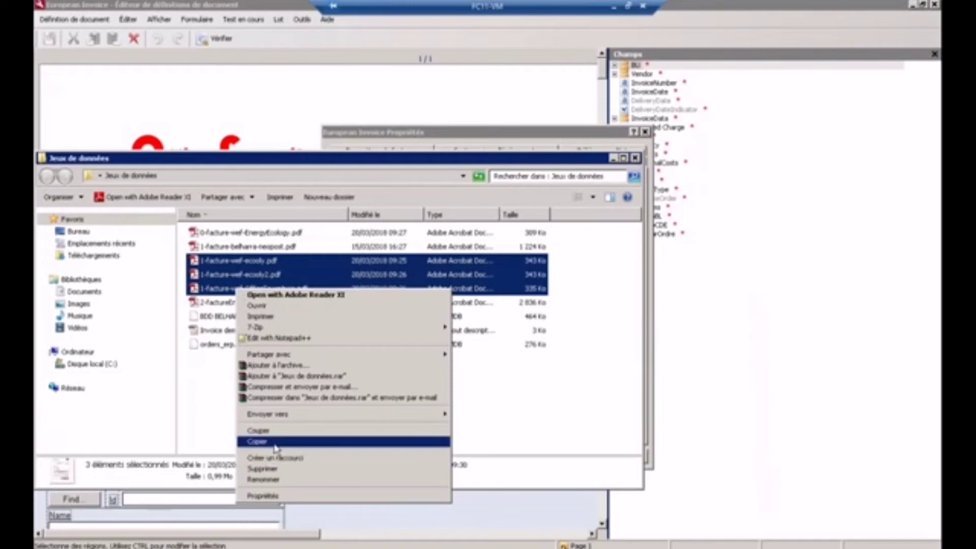
click(257, 441)
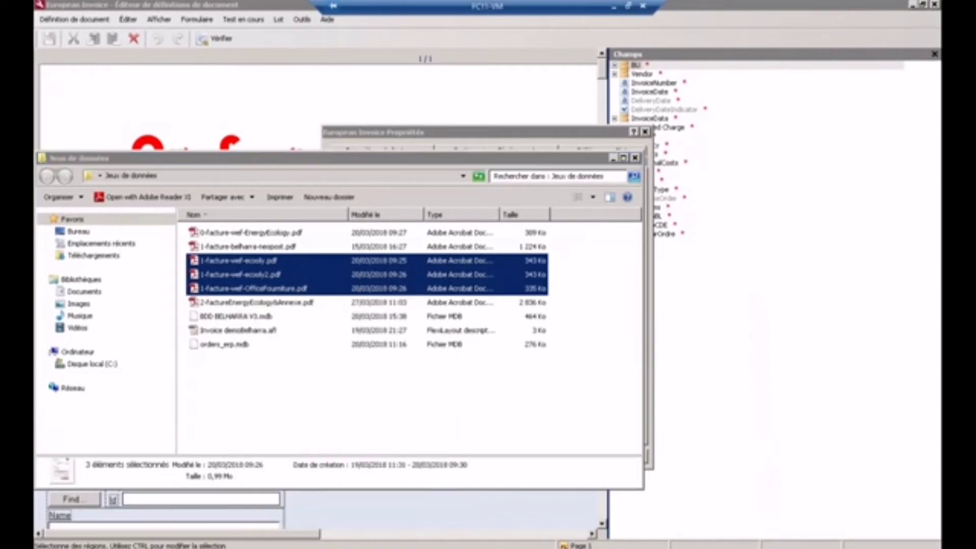
Step: Paste the three copied invoice PDFs into the desktop's HotFolder DemoBelharra folder
click(939, 546)
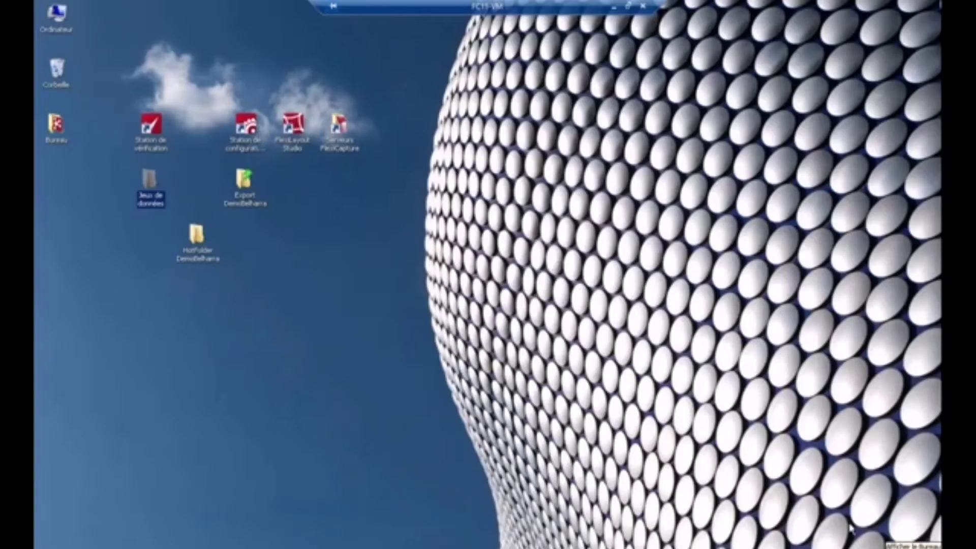
click(201, 239)
double_click(200, 238)
right_click(249, 312)
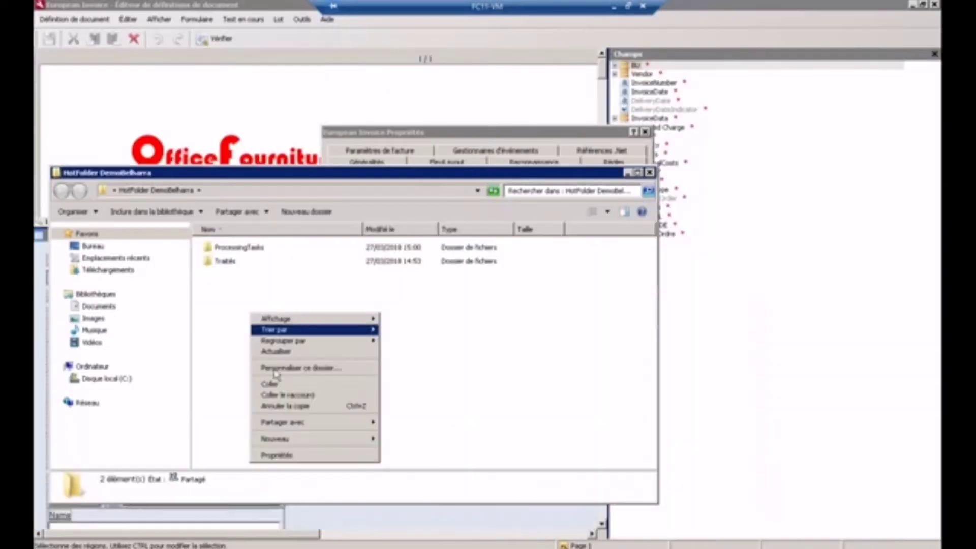
click(301, 386)
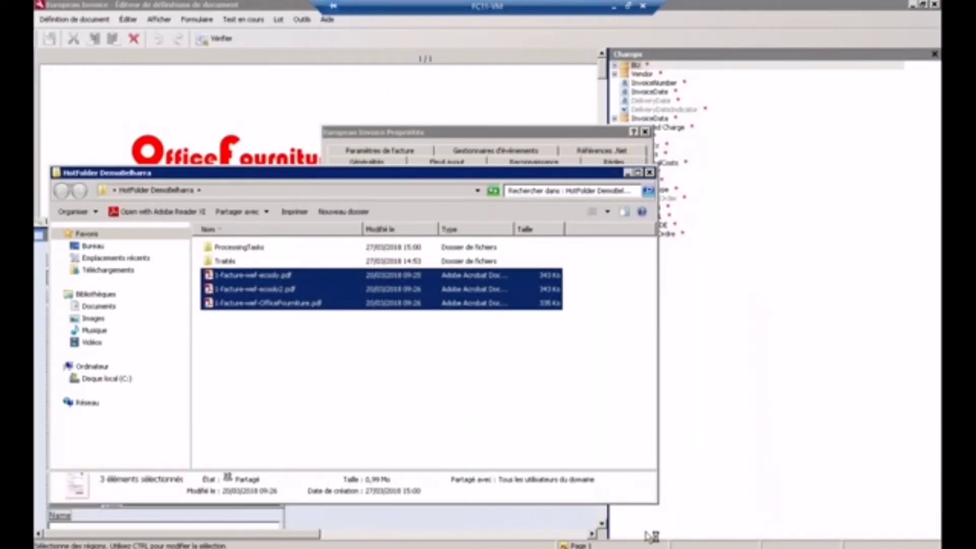
Step: Switch to the FlexiCapture verification station and refresh the batch list until the new hot folder and e-mail batches reach Vérification
click(650, 548)
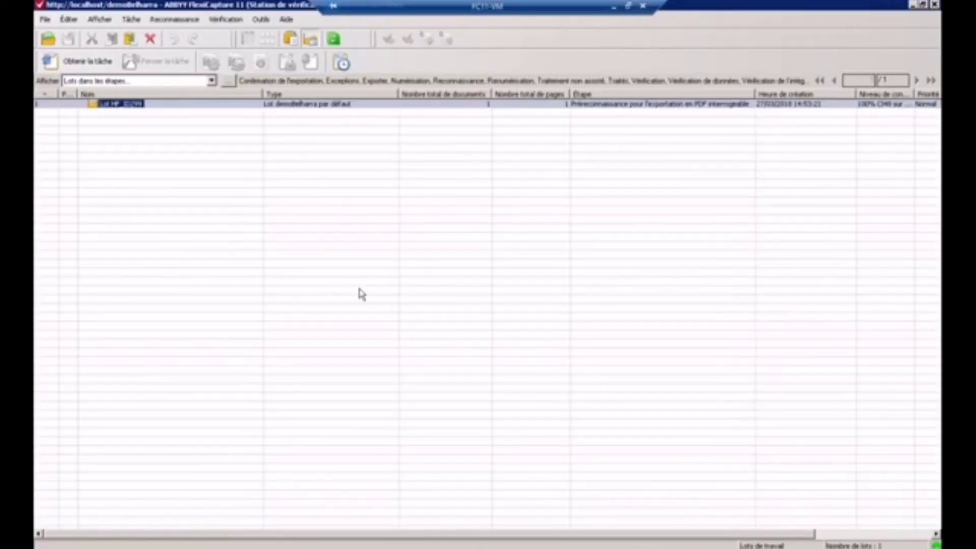
click(333, 41)
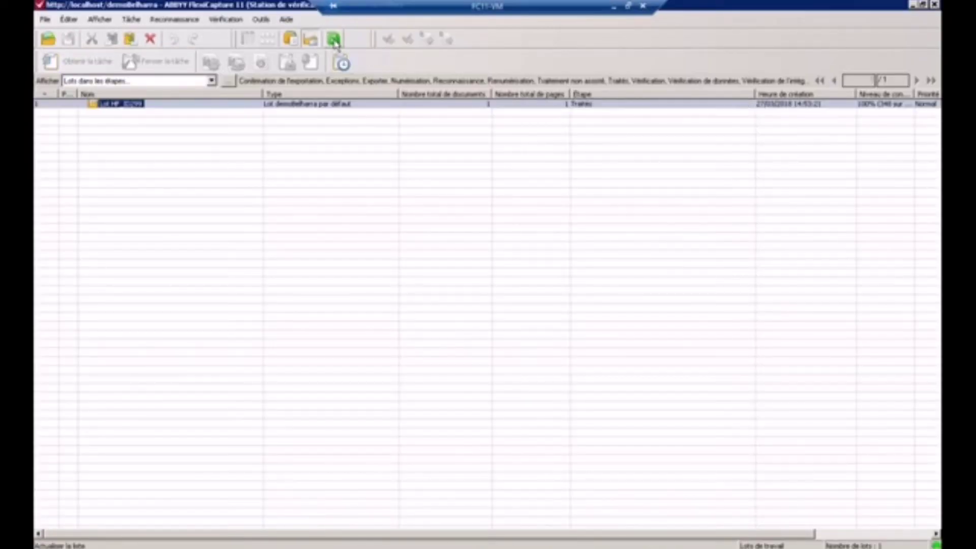
click(333, 40)
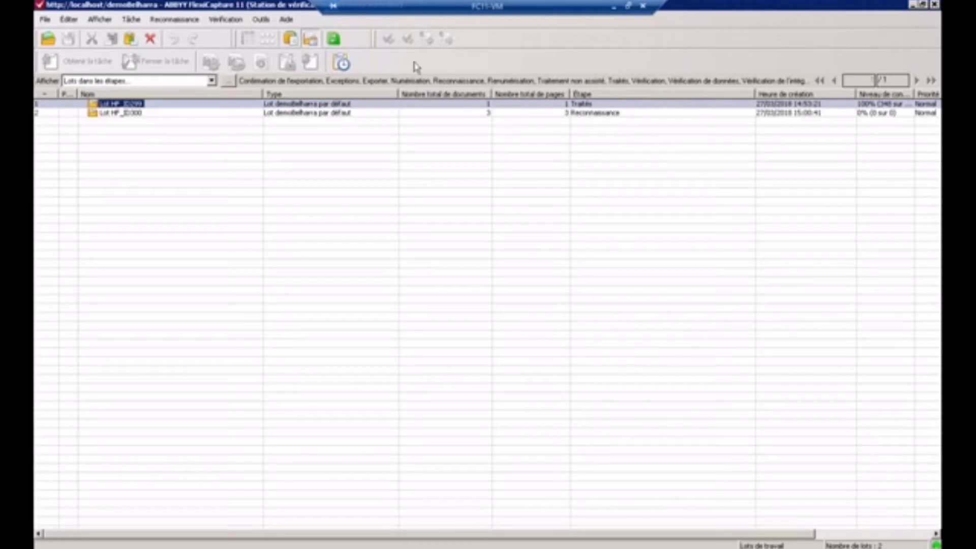
click(334, 40)
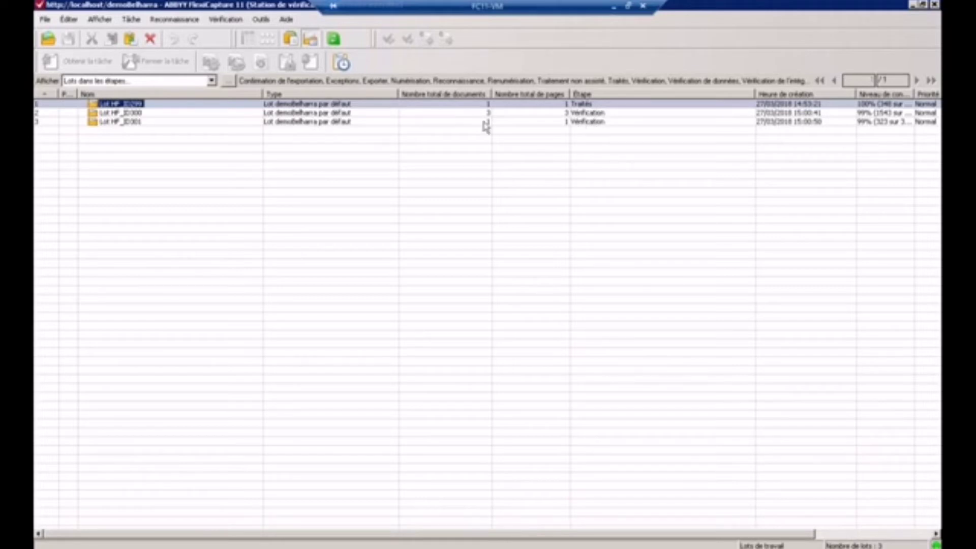
Step: Get the verification task for Lot HF_ID301 and open its European Invoice document, reviewing the invoice page down to the totals
click(122, 123)
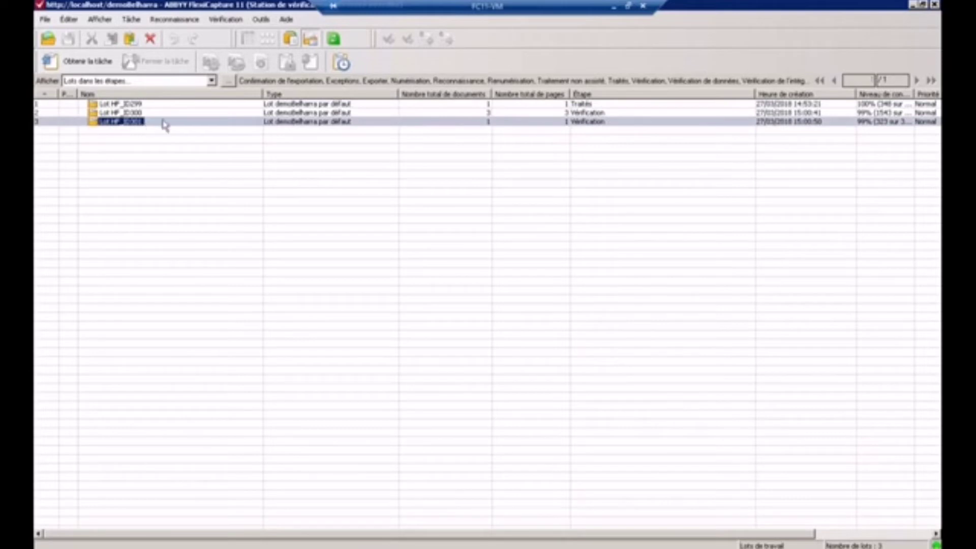
click(91, 63)
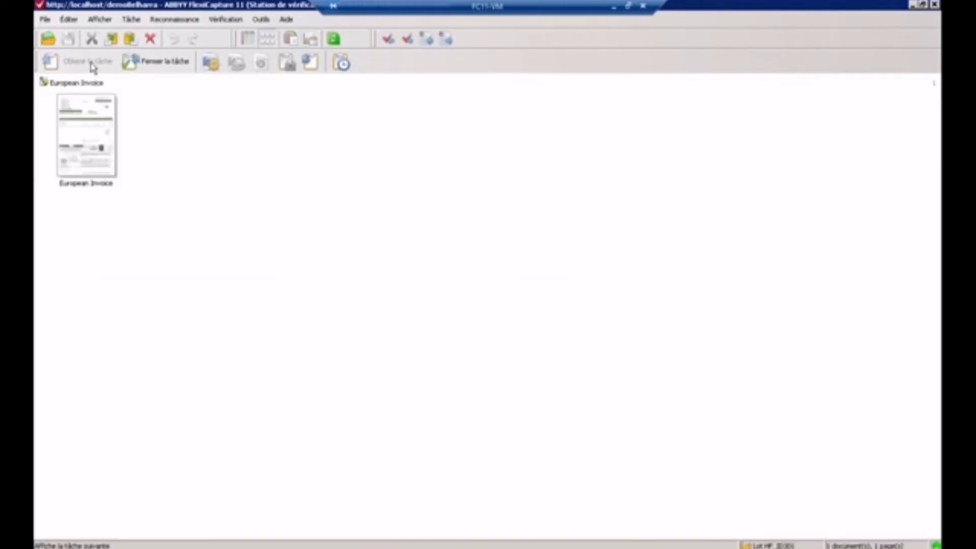
double_click(72, 145)
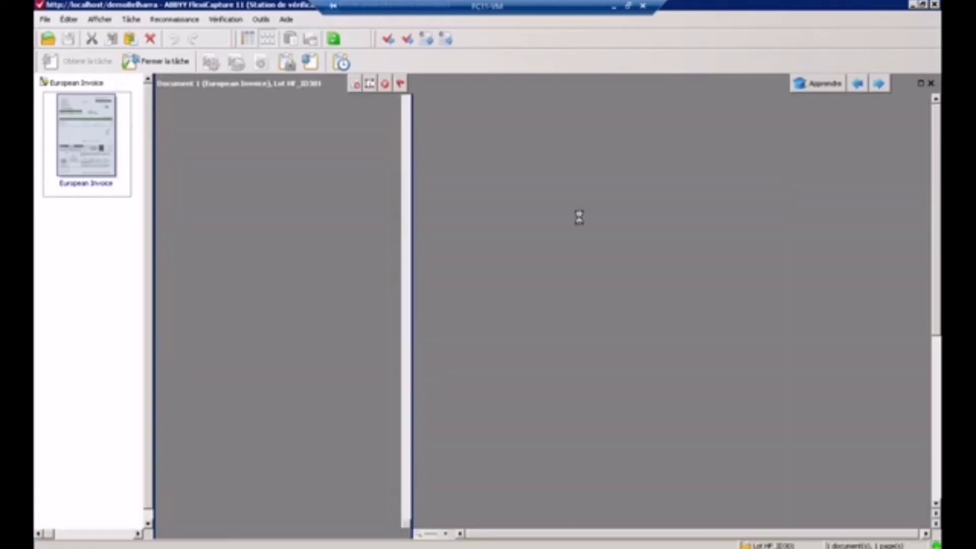
scroll(934, 188, down, 1)
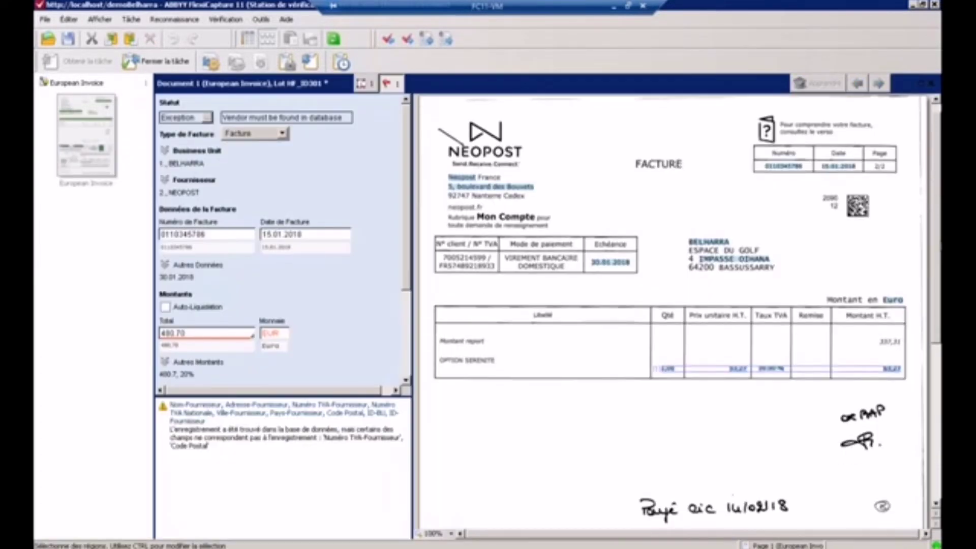
scroll(671, 310, down, 10)
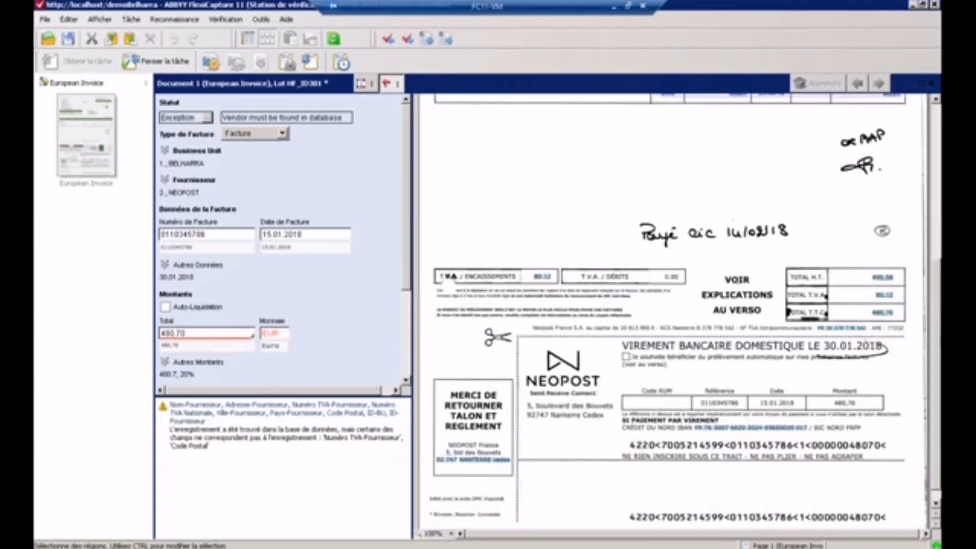
Step: Review the invoice header and select the text beside the Exception status to examine the supplier rule error
scroll(636, 270, up, 10)
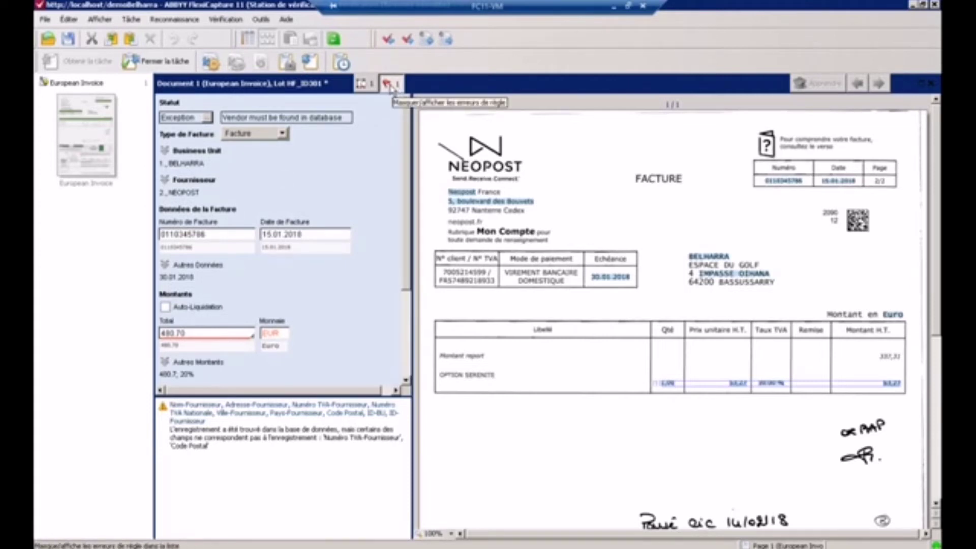
click(228, 119)
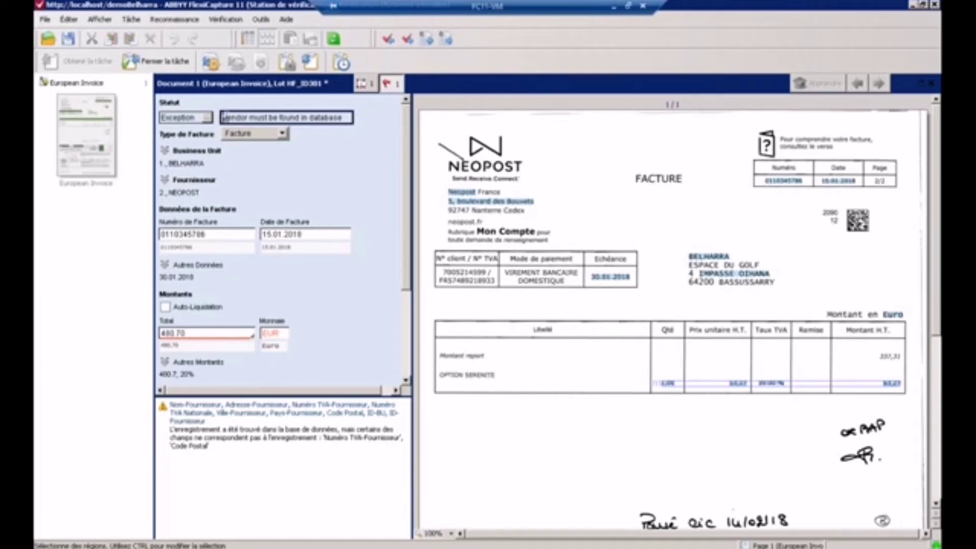
drag(225, 118, 374, 119)
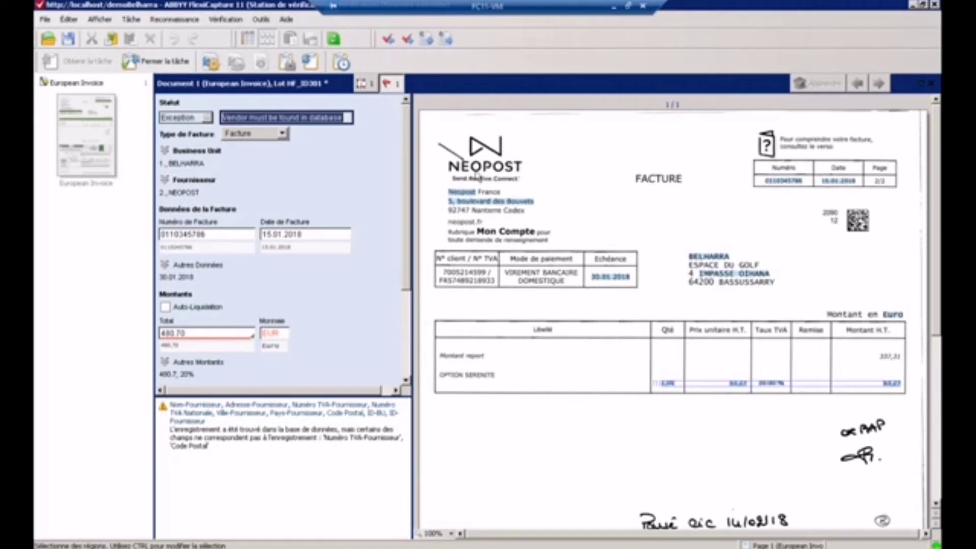
Step: Expand the Fournisseur details, search the supplier database and assign the NEOPOST record to the invoice
click(167, 183)
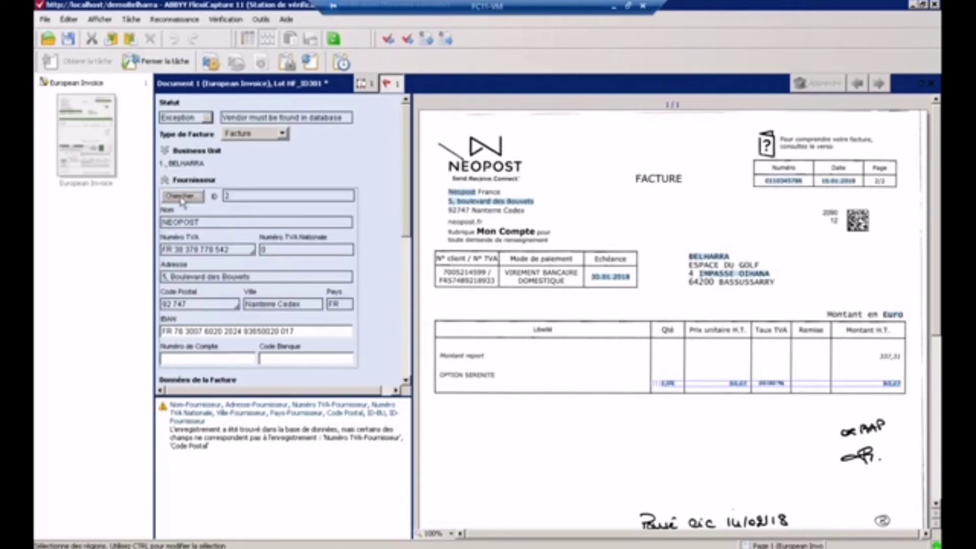
click(203, 222)
drag(447, 187, 478, 197)
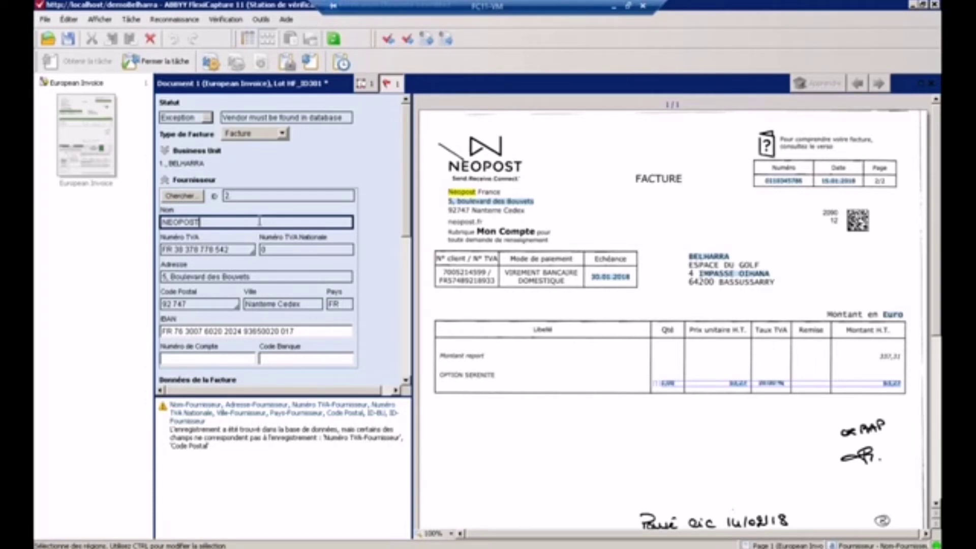
click(190, 198)
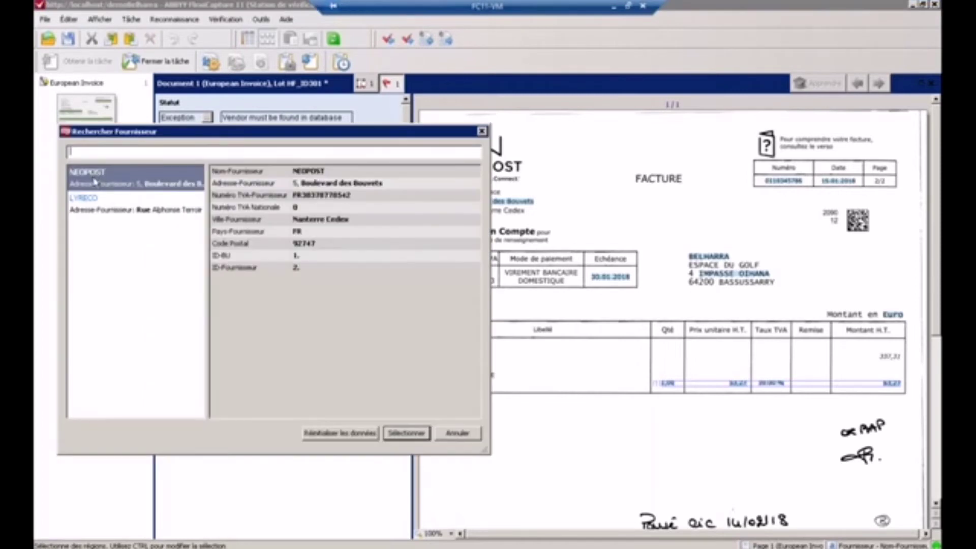
double_click(94, 181)
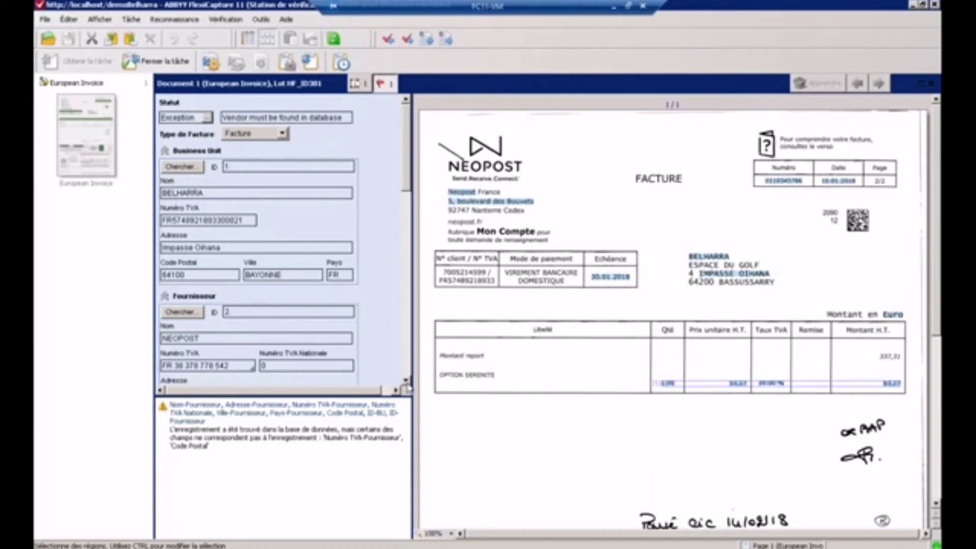
Step: Check the amounts section and validate the invoice's Monnaie field as EUR
scroll(408, 381, down, 10)
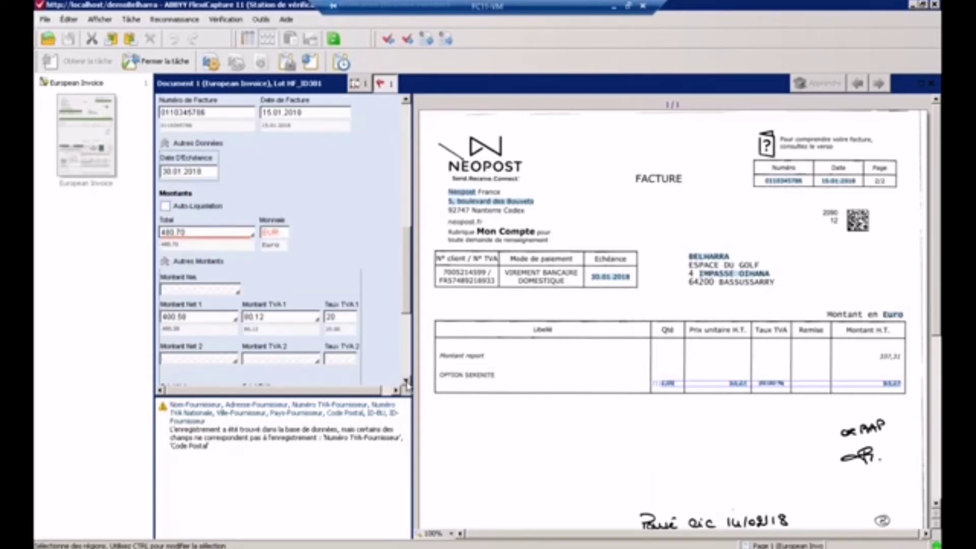
click(277, 174)
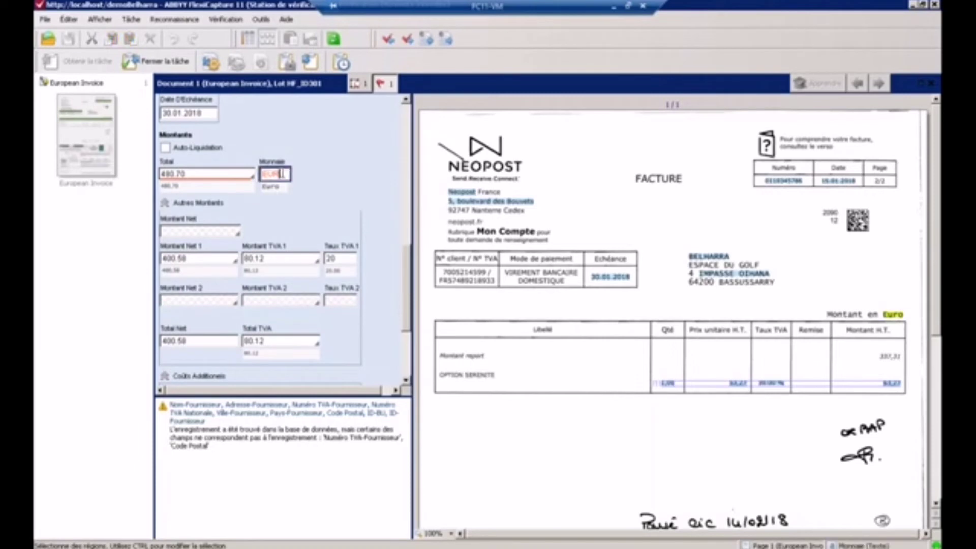
click(275, 176)
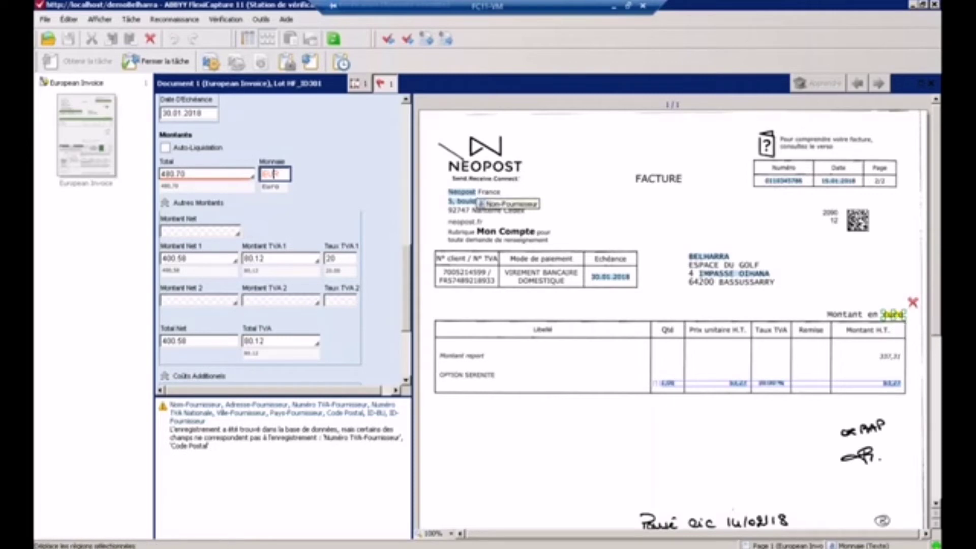
click(288, 174)
text(O)
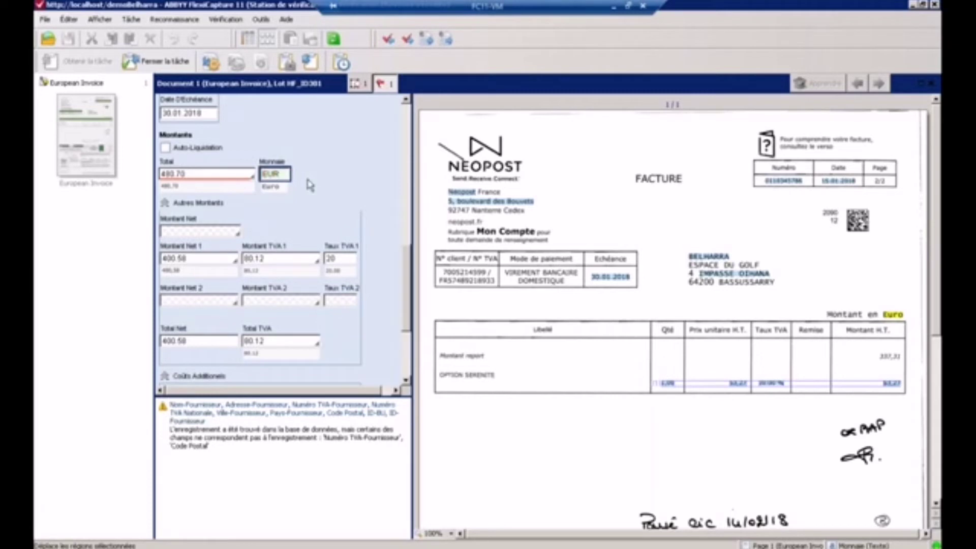
key(Tab)
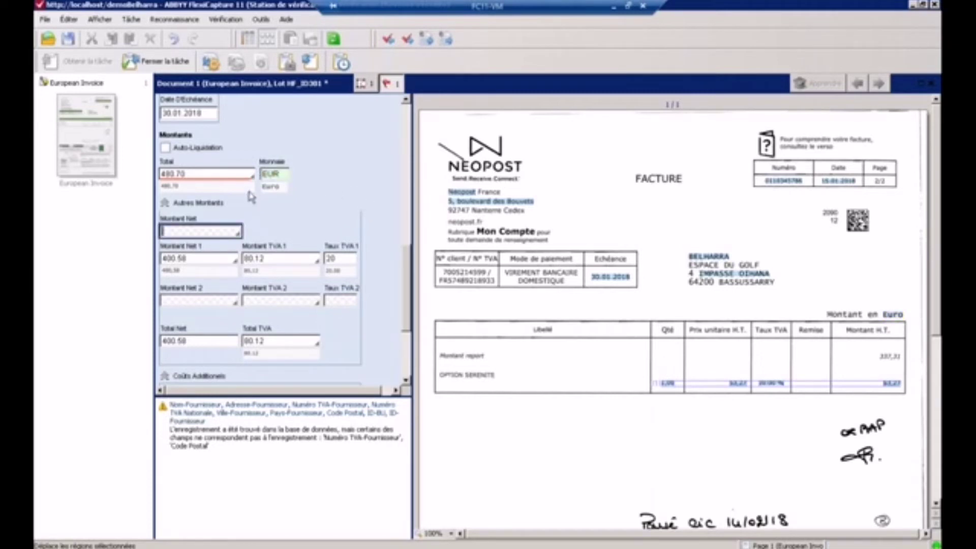
Step: Close the verification task for Lot HF_ID301 and refresh the batch list to check its processing stage
click(163, 62)
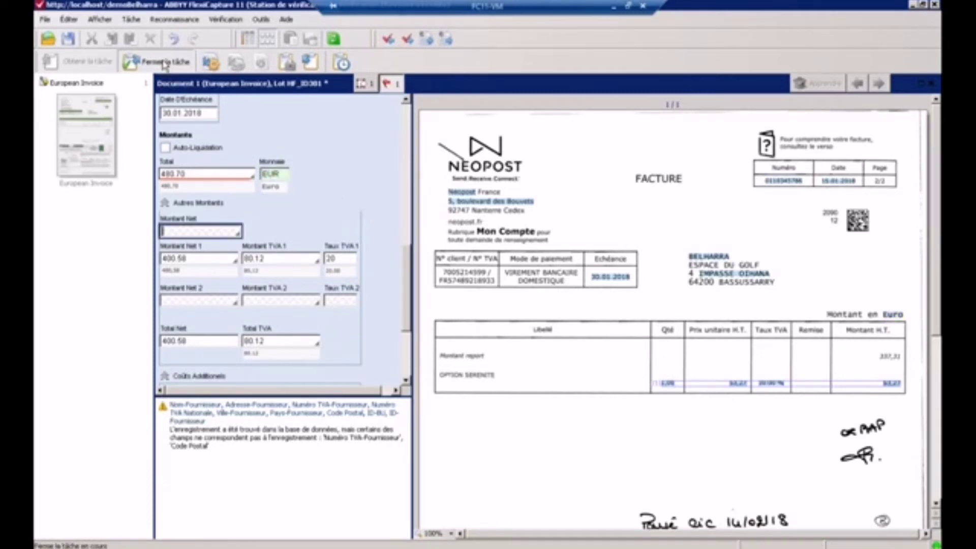
click(489, 308)
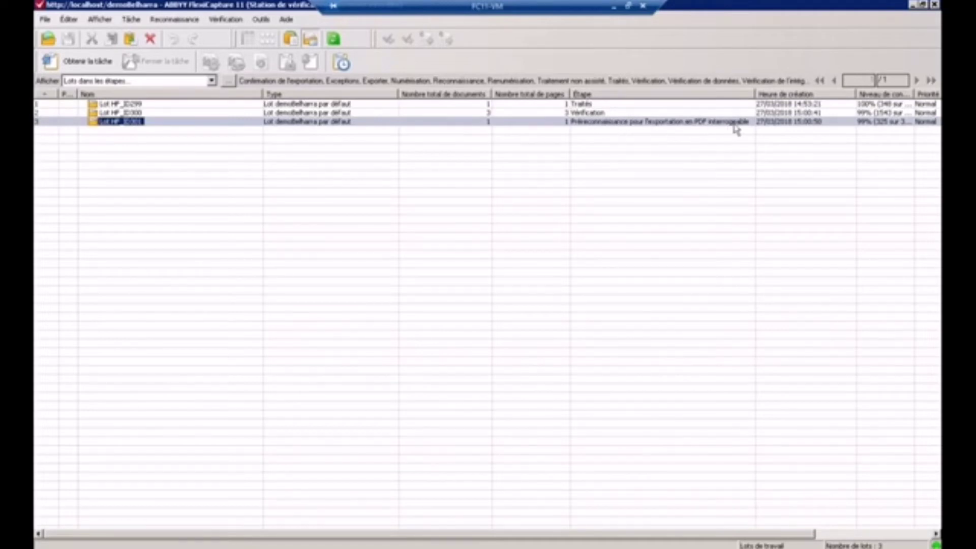
click(335, 40)
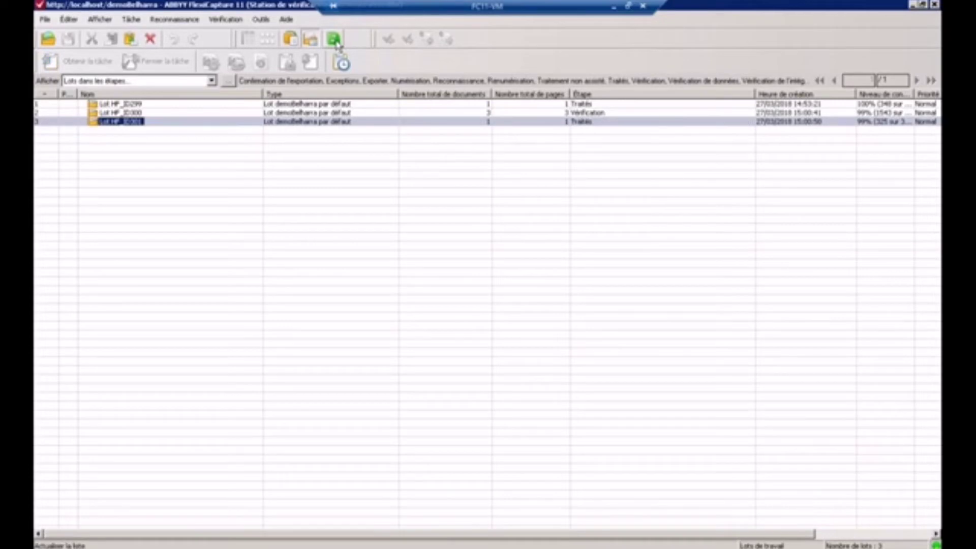
Step: Open the second European Invoice in Lot HF_ID300, widen the data form and compare its line items with the invoice table
double_click(122, 113)
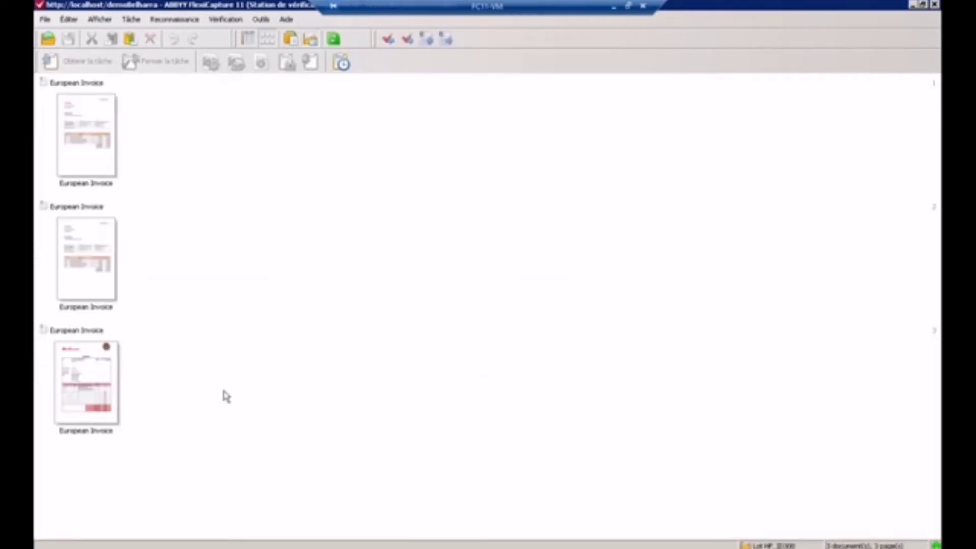
click(88, 256)
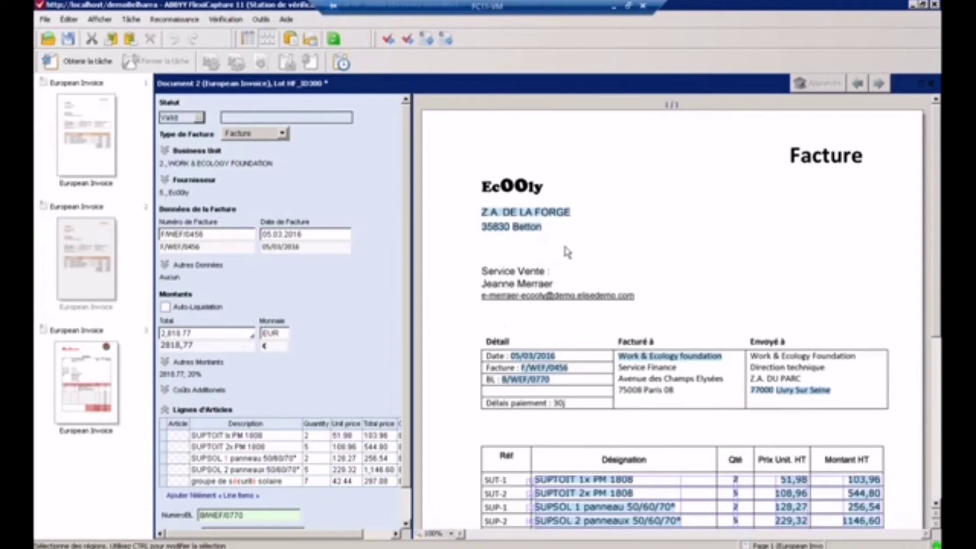
scroll(615, 254, down, 5)
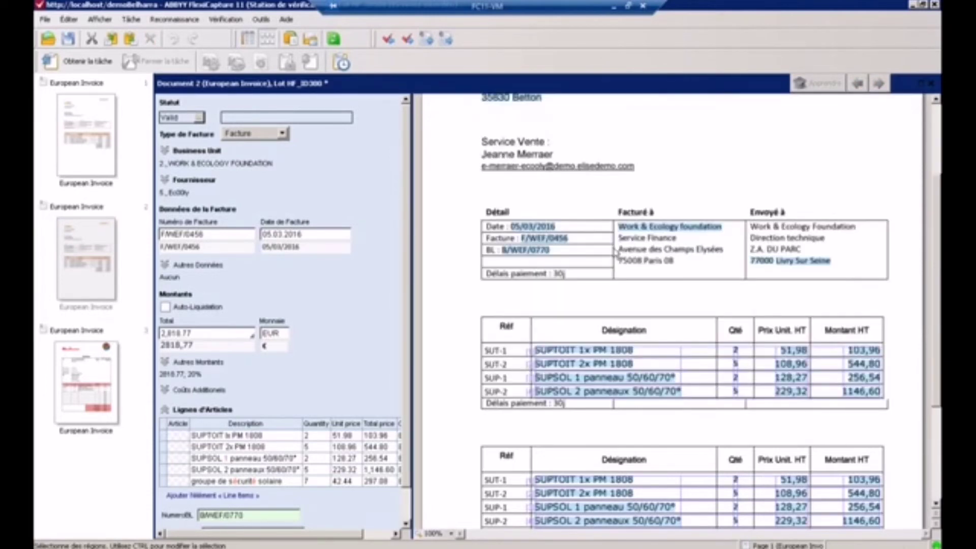
scroll(615, 254, up, 5)
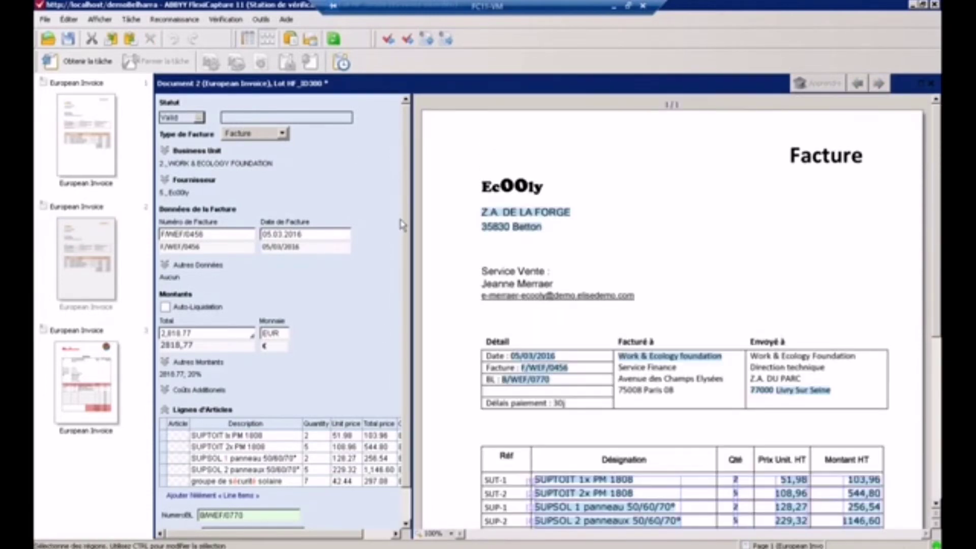
scroll(413, 356, down, 2)
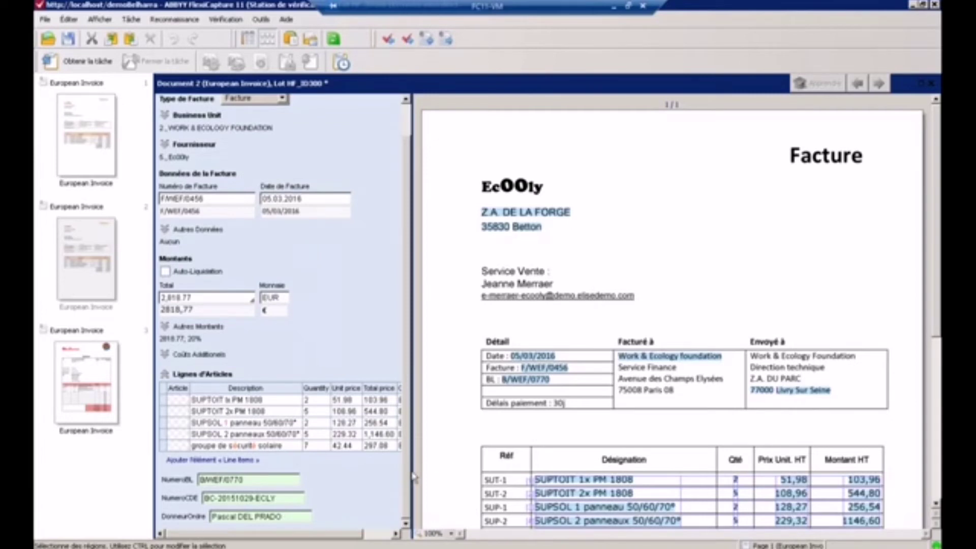
drag(414, 477, 446, 474)
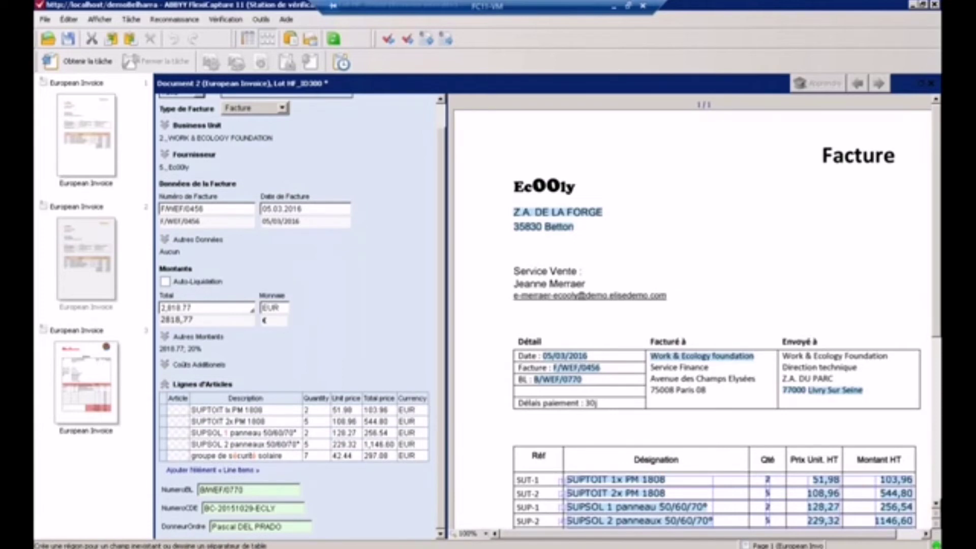
scroll(938, 506, down, 3)
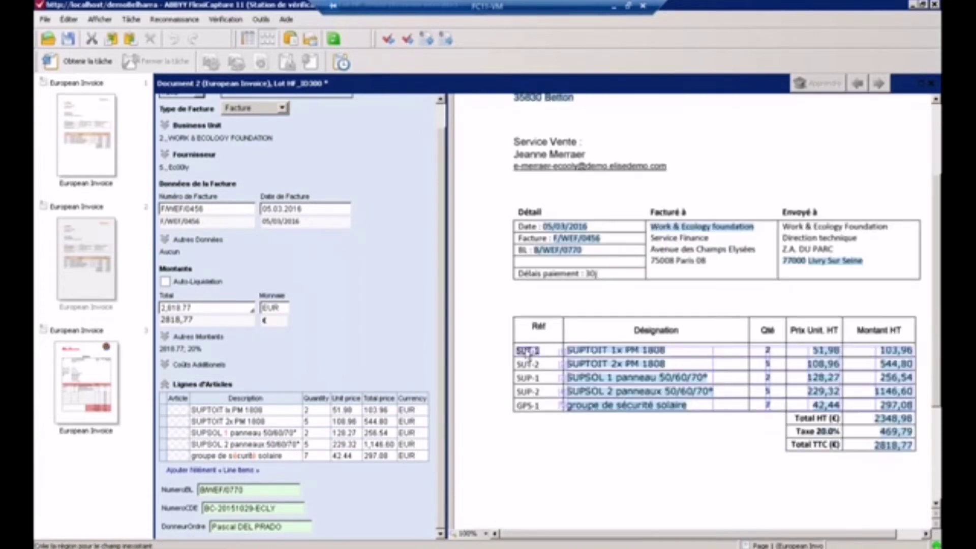
Step: Try to capture the reference SUT-1 from the invoice table into the first line item's Article cell
click(177, 411)
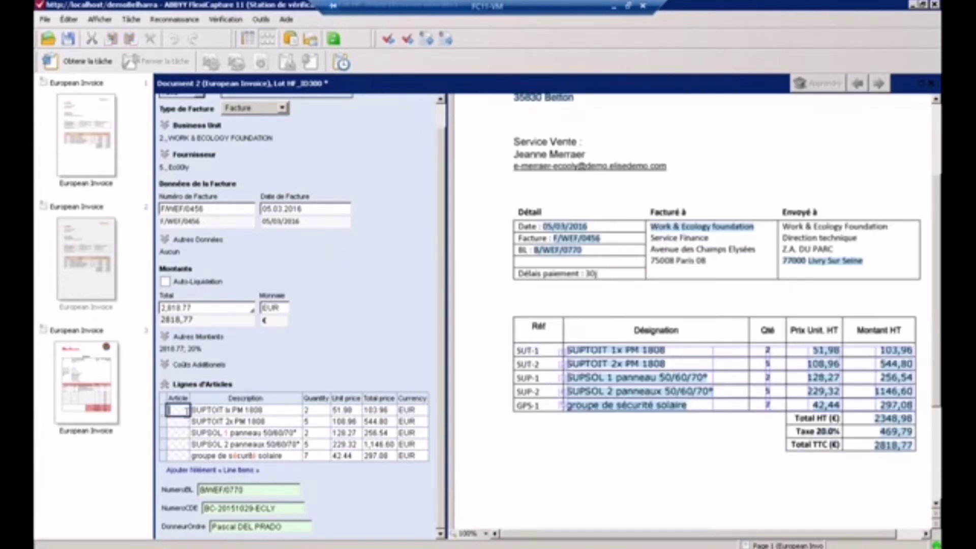
click(175, 421)
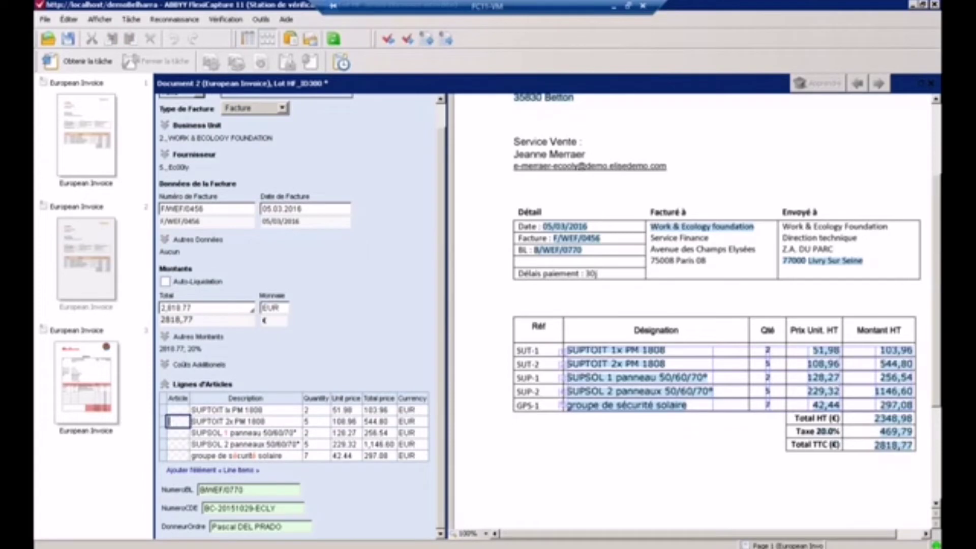
click(177, 409)
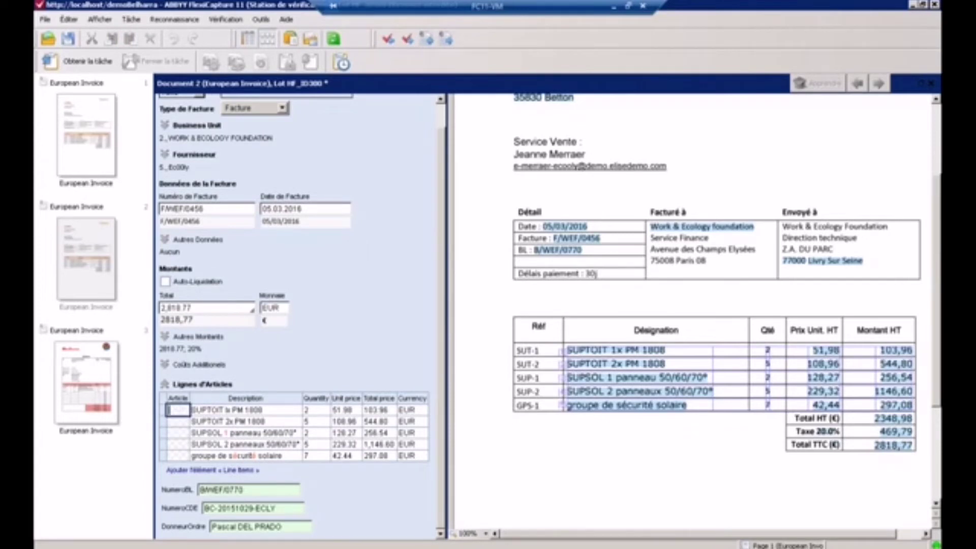
click(528, 352)
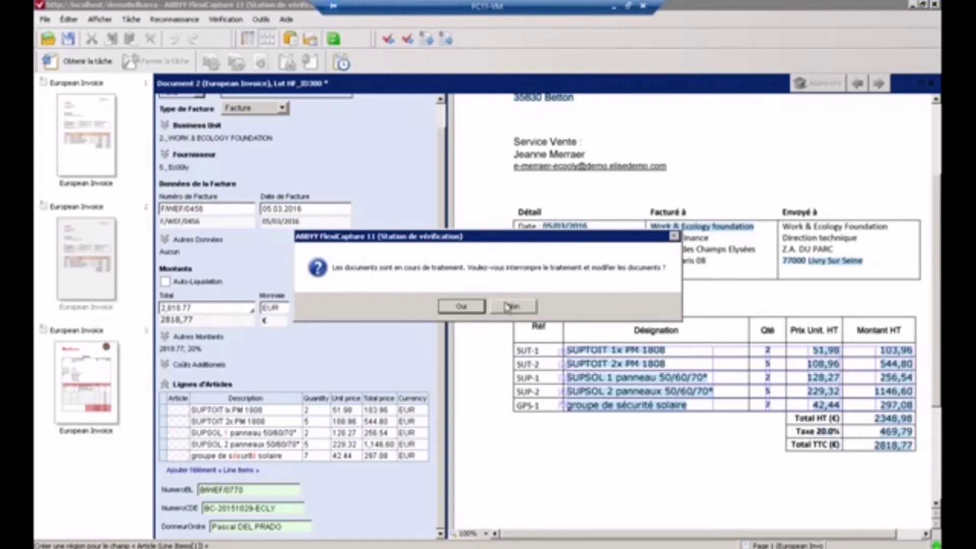
click(515, 306)
Step: Get the verification task for Lot HF_ID300 without saving the pending document changes
click(102, 64)
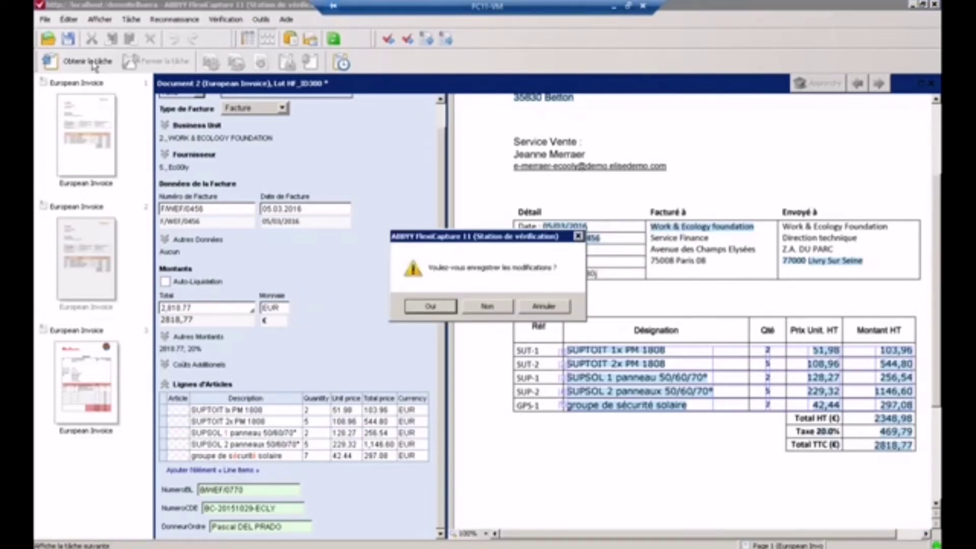
click(497, 308)
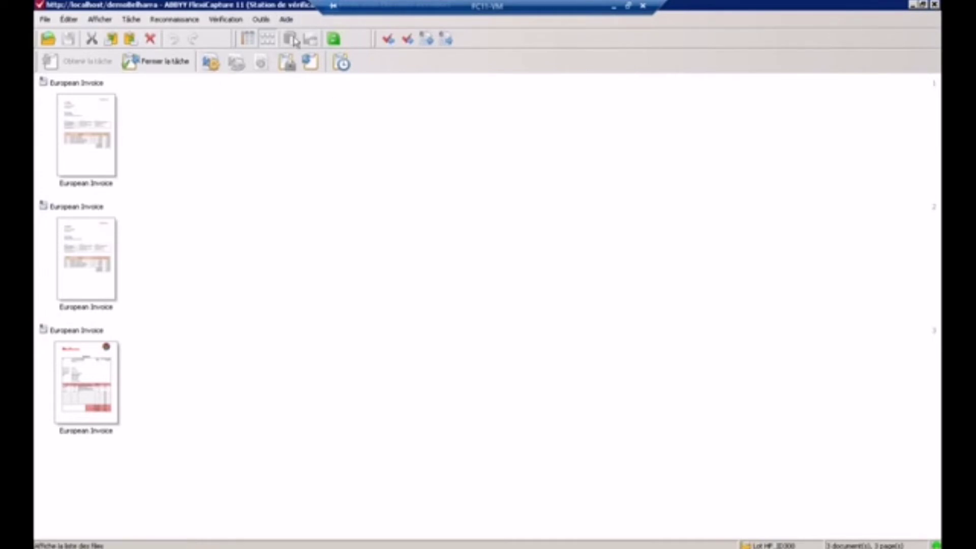
Step: Close the verification station, relaunch it from the desktop and open the demoBelharra project
click(935, 5)
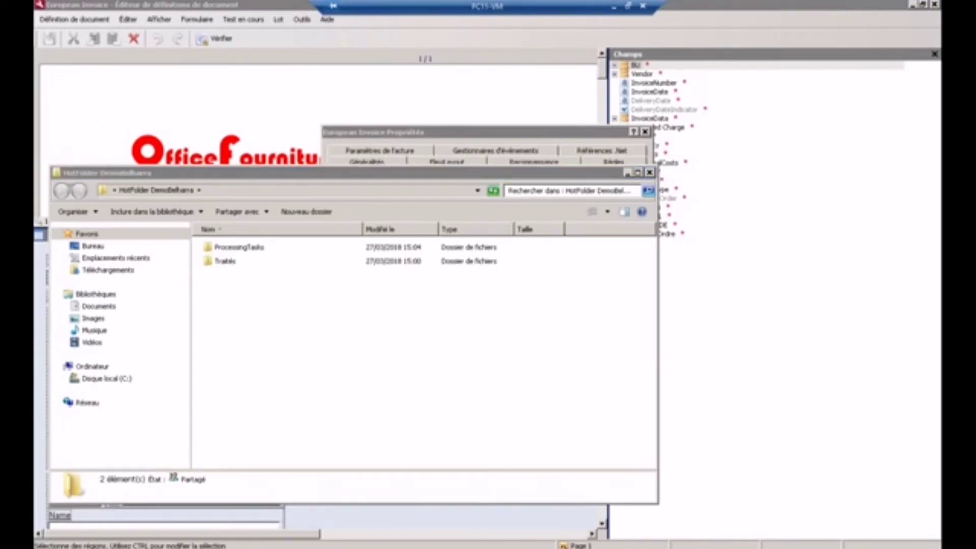
click(938, 548)
double_click(159, 127)
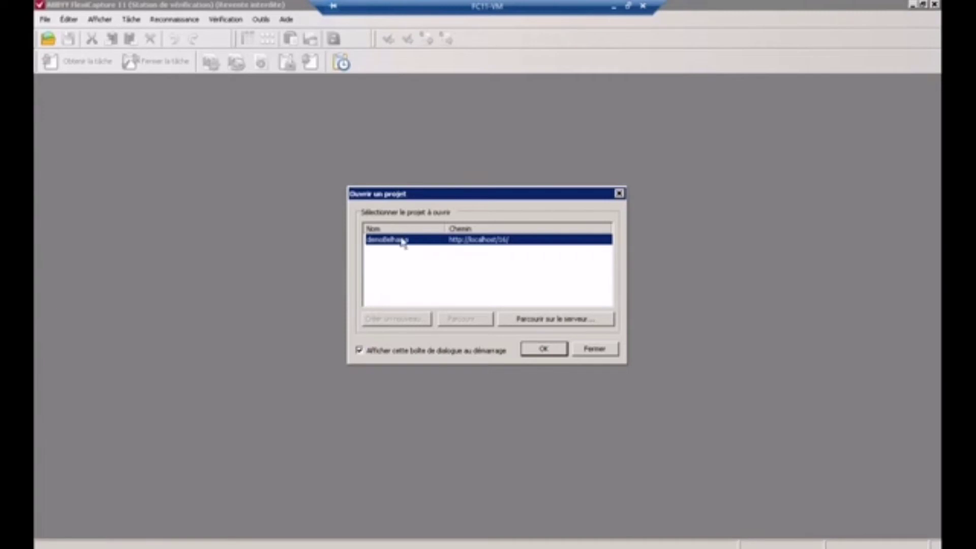
double_click(402, 241)
double_click(418, 247)
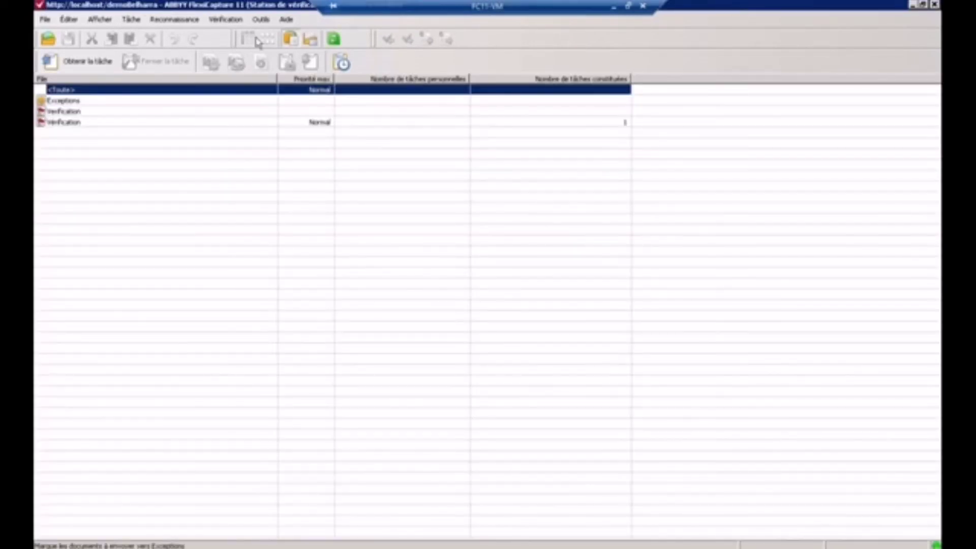
Step: Get the verification task for Lot HF_ID300 from the batch list and open its second European Invoice
click(310, 39)
click(132, 113)
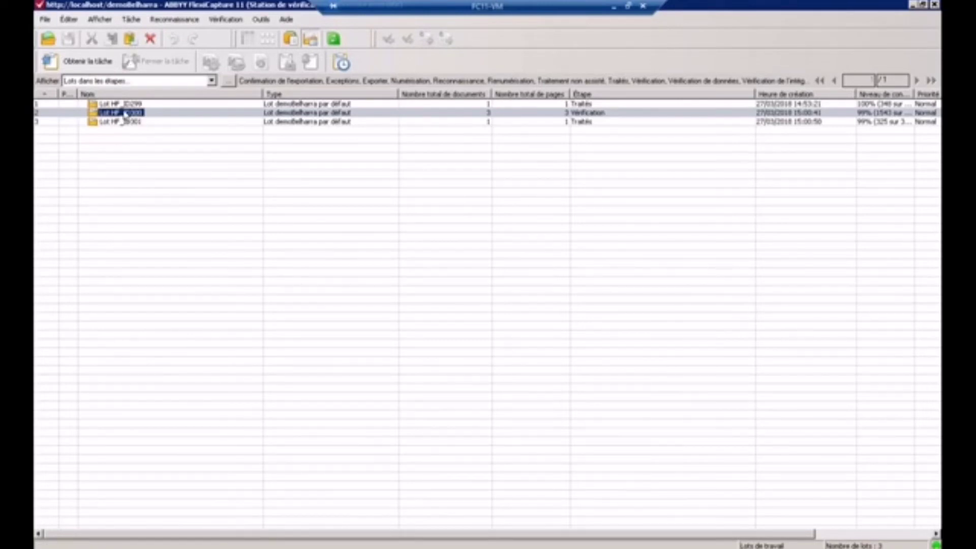
click(88, 63)
click(93, 242)
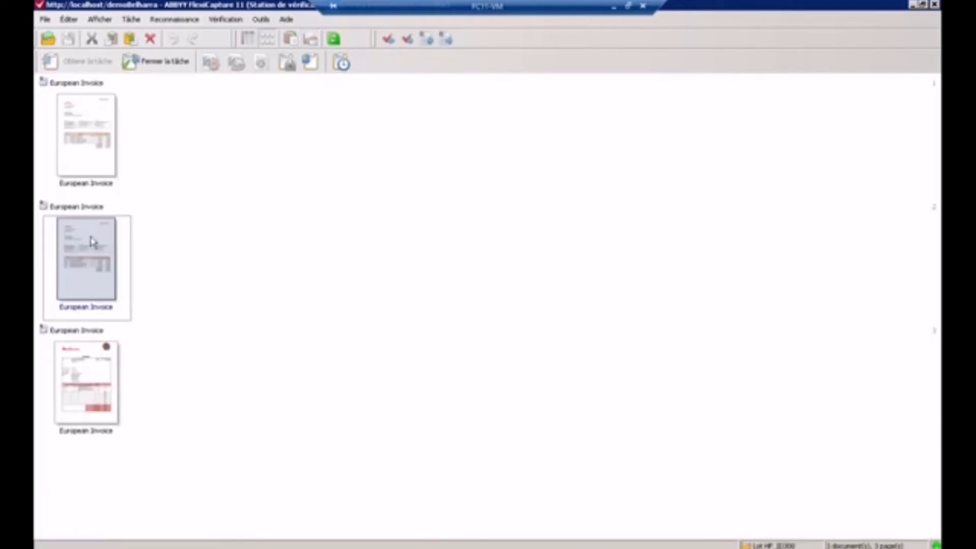
double_click(90, 239)
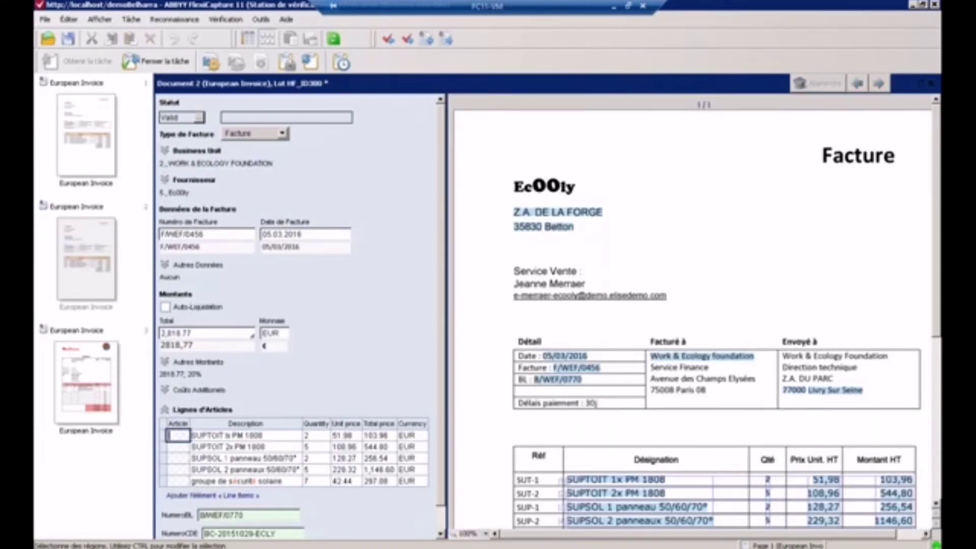
Step: Capture the reference SUT-1 into the first line item's Article cell and re-analyse the line items below it
click(531, 485)
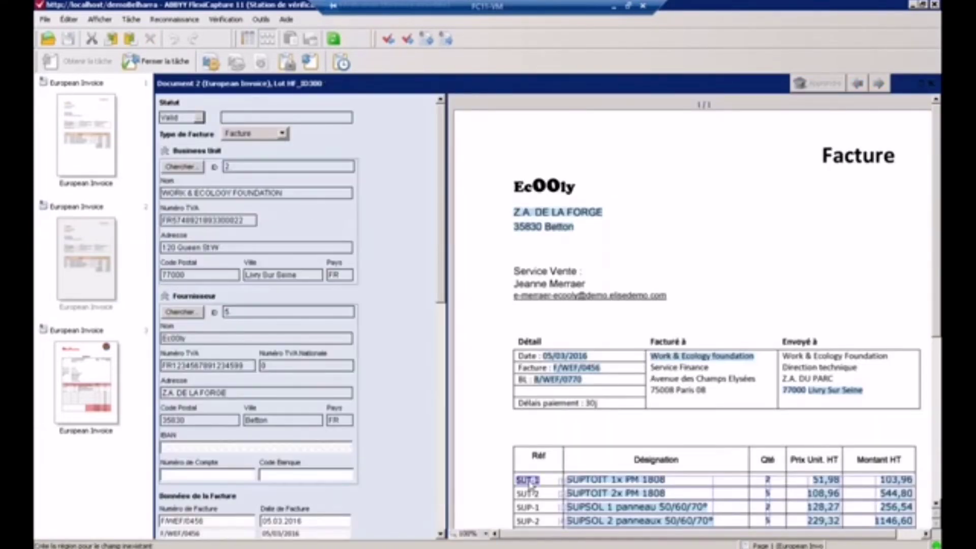
click(441, 507)
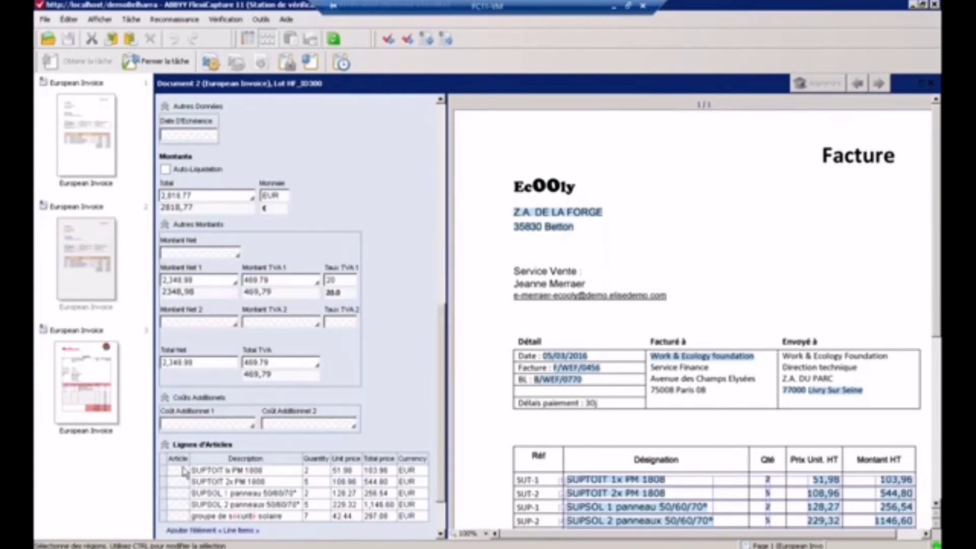
click(529, 481)
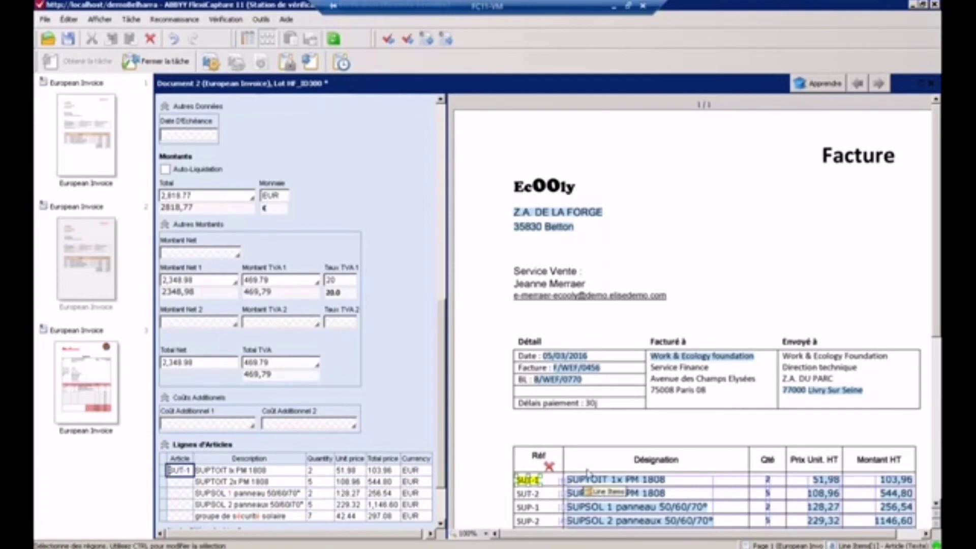
right_click(528, 479)
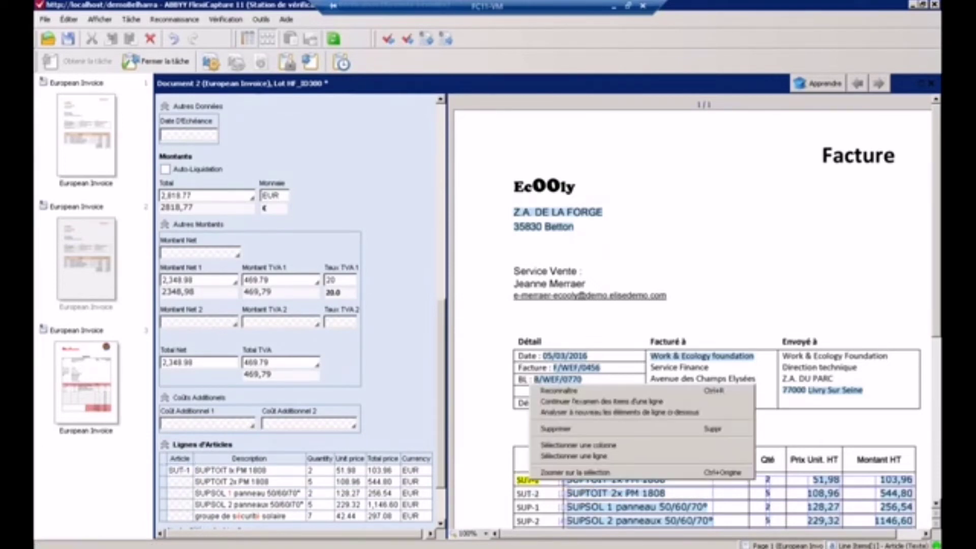
click(571, 414)
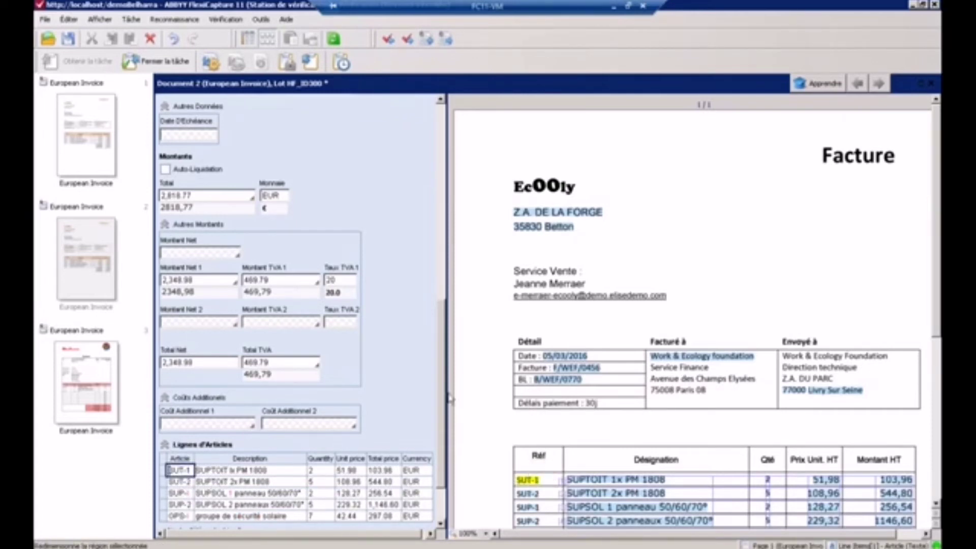
Step: Check the line items' article references and the NumeroBL, NumeroCDE and DonneurOrdre fields against the invoice image
scroll(447, 376, down, 1)
scroll(448, 389, down, 2)
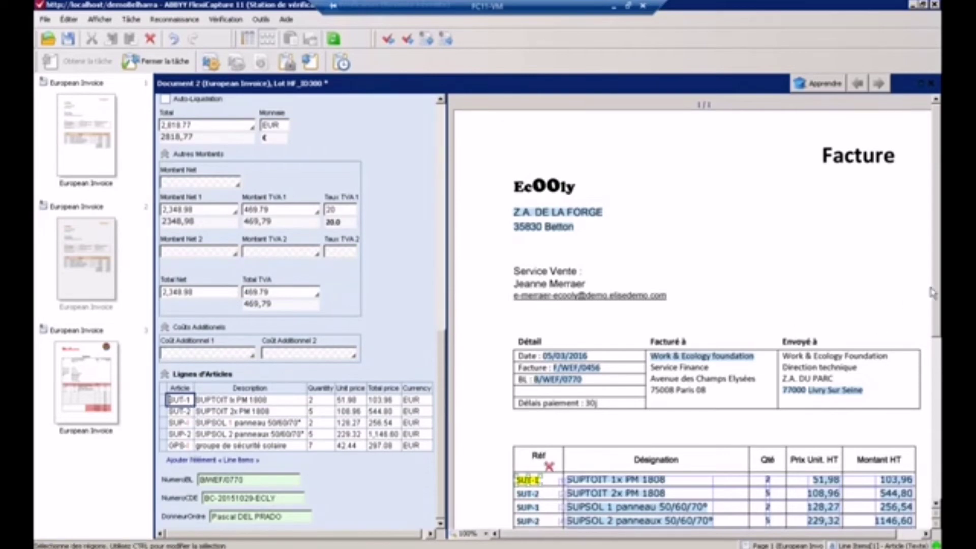
scroll(939, 283, down, 3)
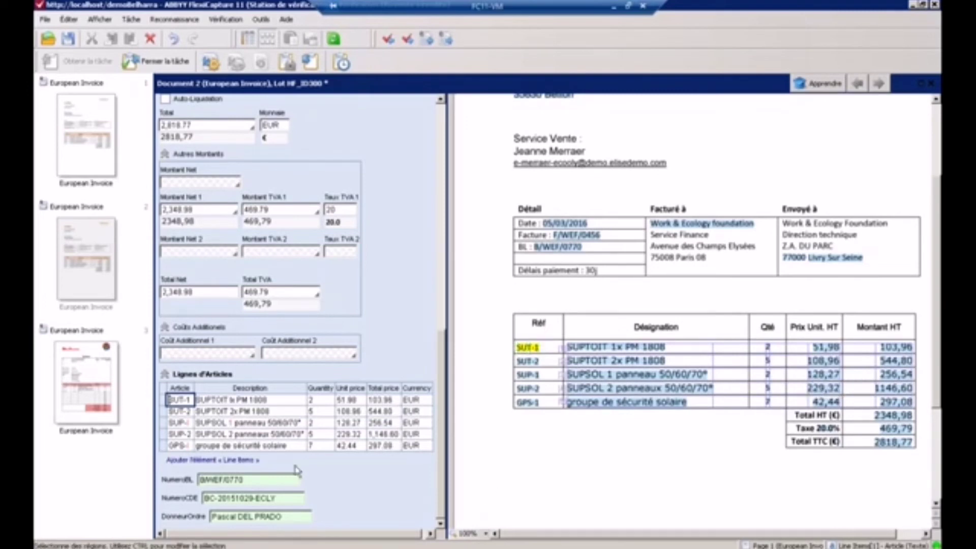
click(231, 480)
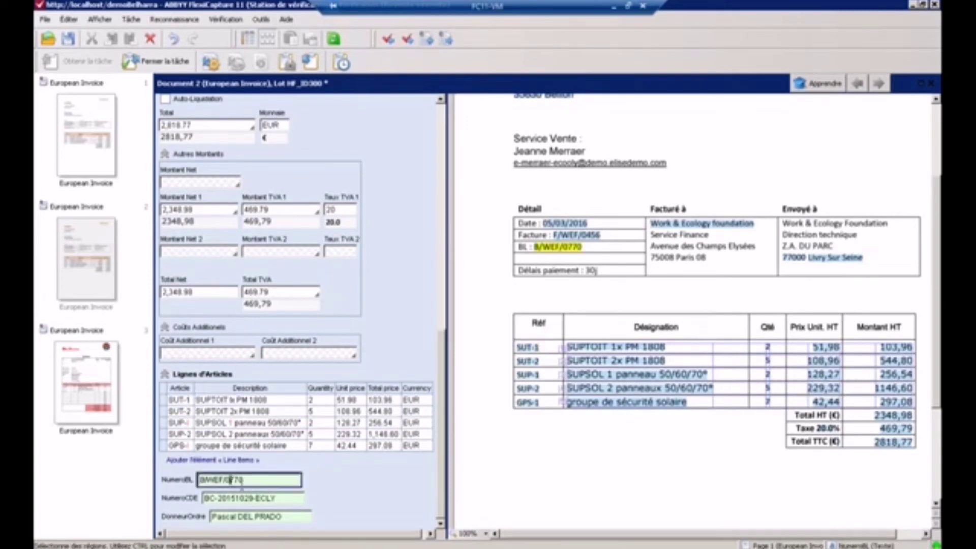
click(270, 501)
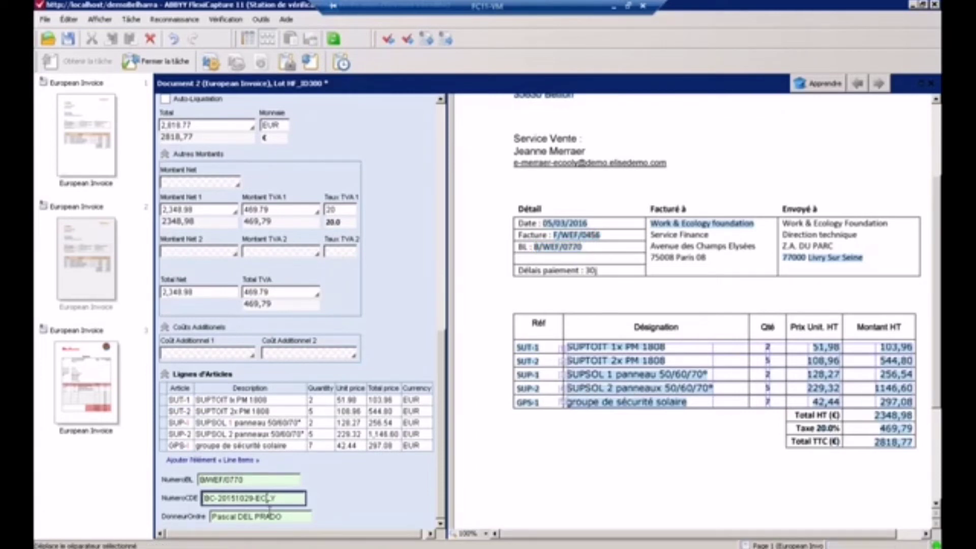
click(271, 517)
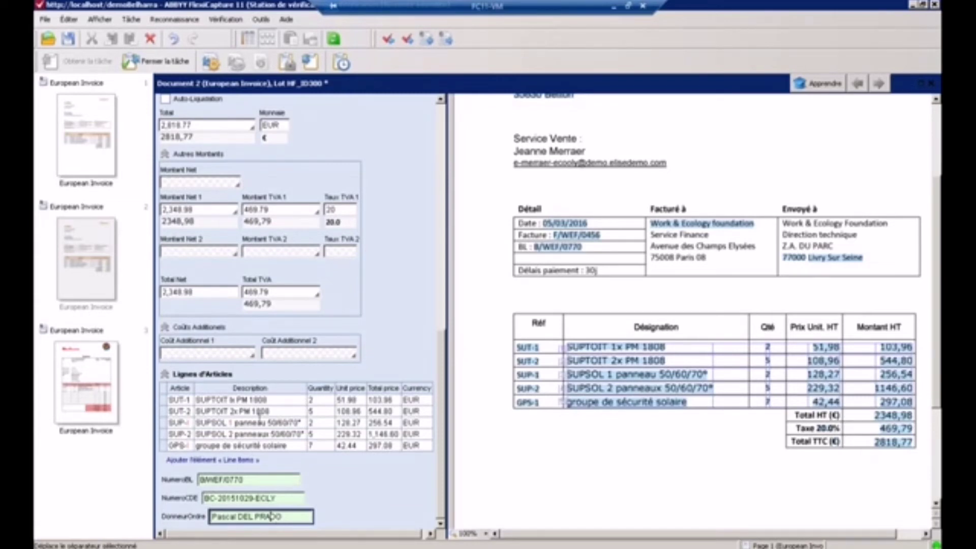
Step: Open the third European Invoice, from OfficeFourniture, and review its extracted data and line items
double_click(87, 384)
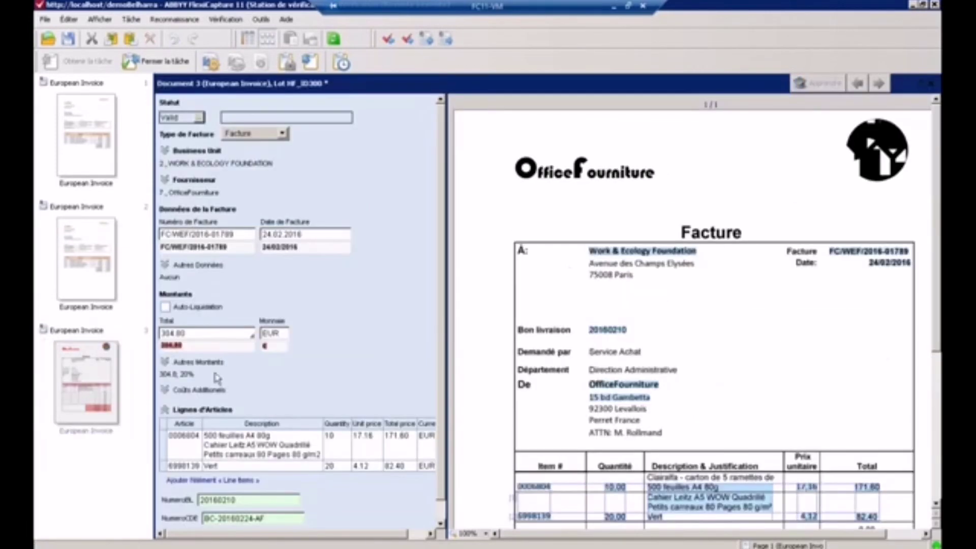
scroll(443, 277, down, 1)
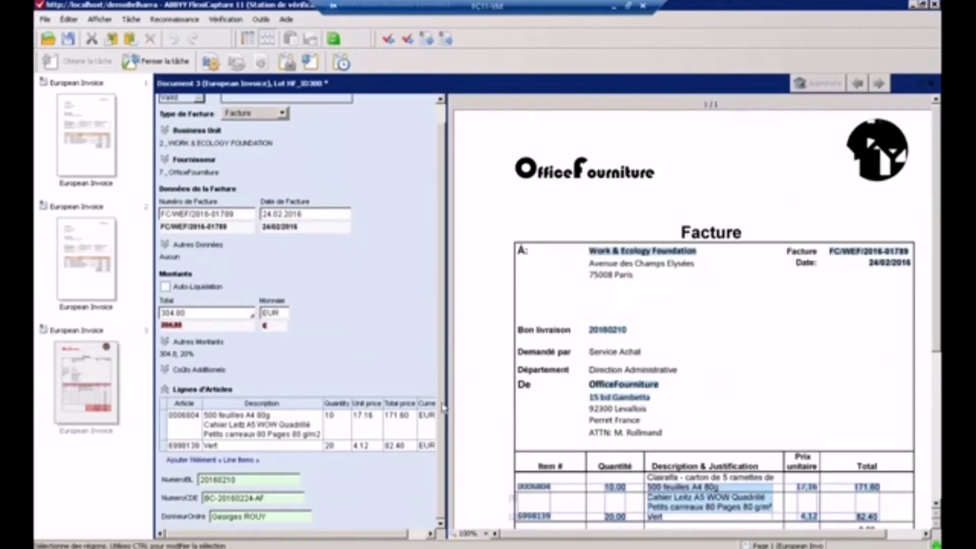
scroll(438, 219, up, 1)
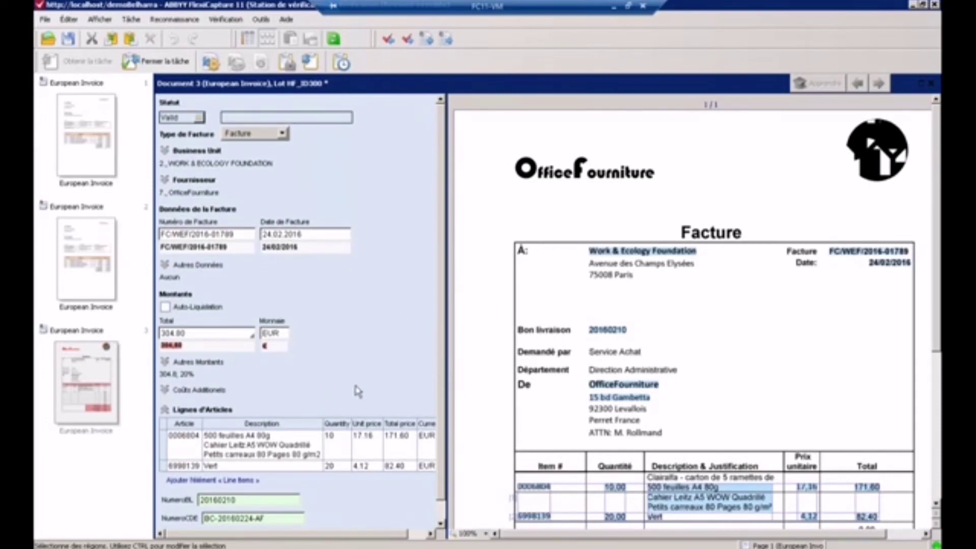
Step: Open the first European Invoice, then close the verification task, declining to go to the first erroneous element
click(105, 152)
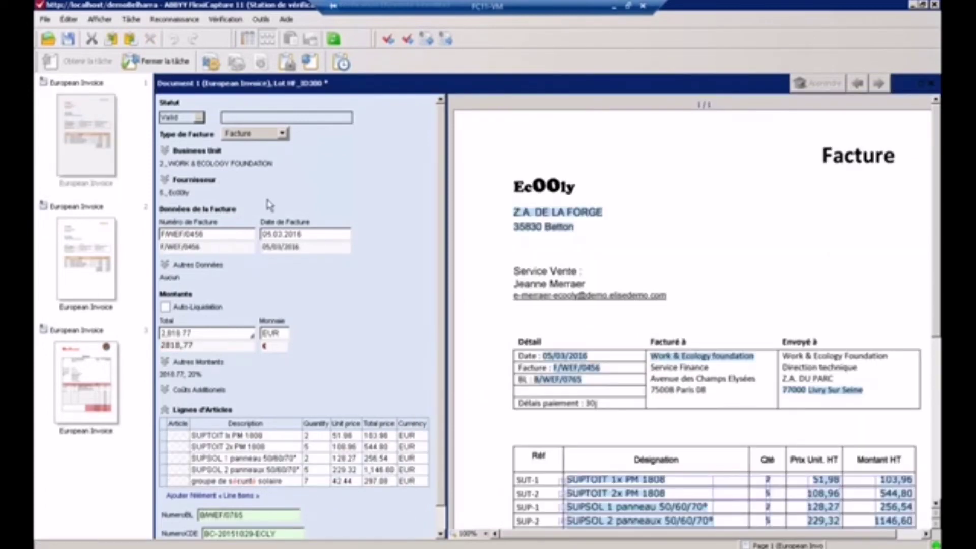
click(174, 63)
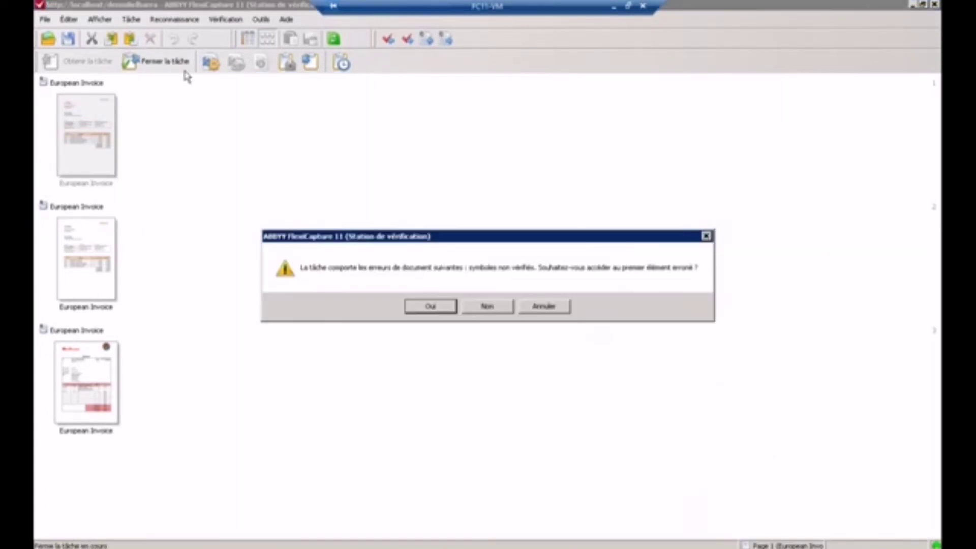
click(487, 306)
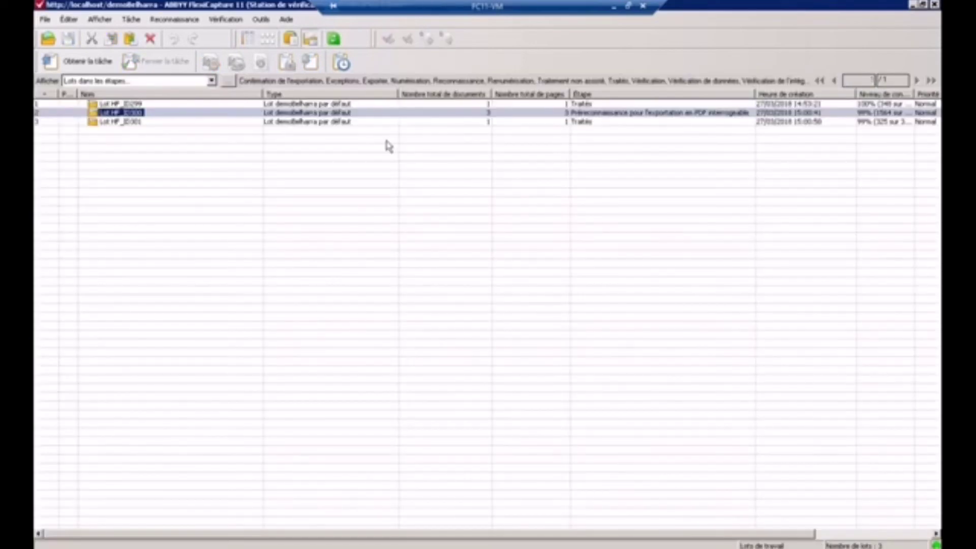
Step: Open the exported Data00001033.pdf in the Lot HF_ID301 folder of Export DemoBelharra, examine the invoice and close it
click(334, 39)
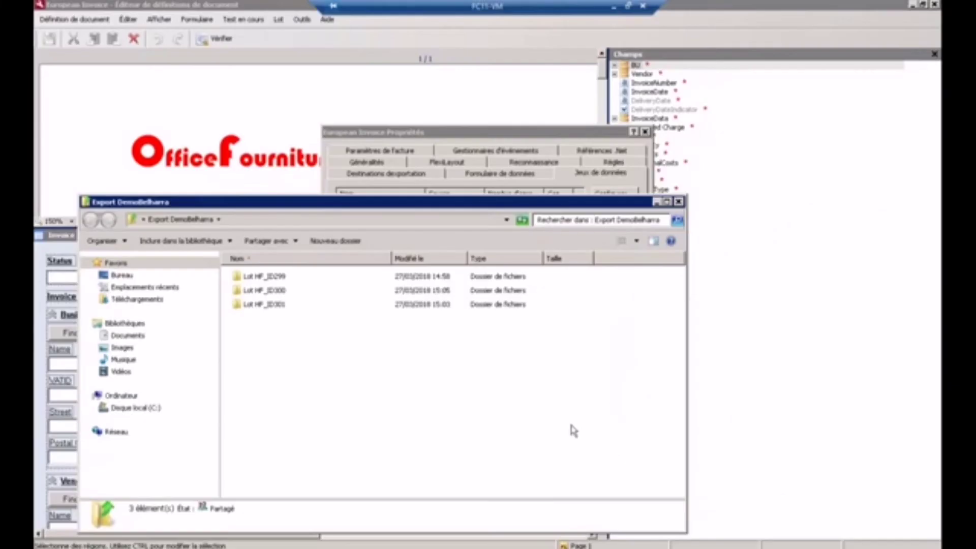
double_click(264, 304)
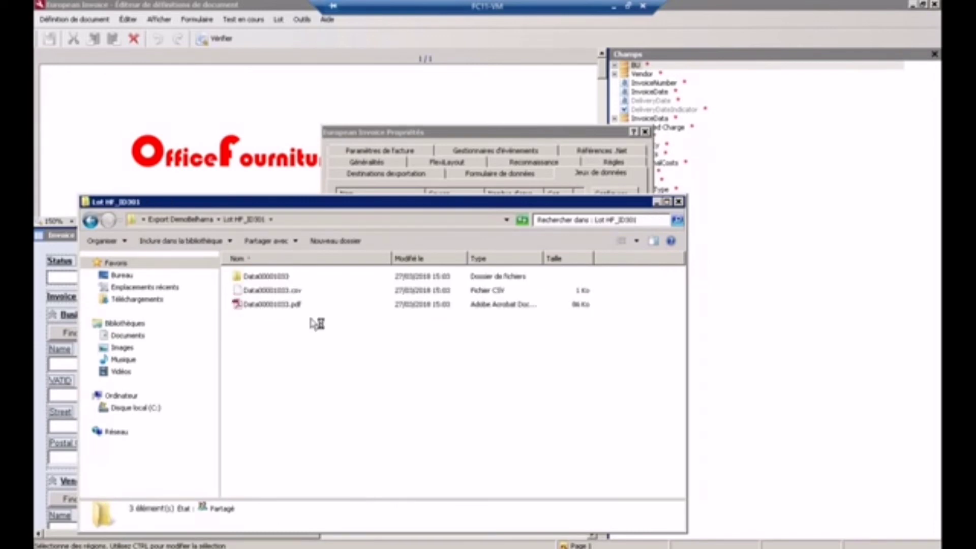
double_click(275, 305)
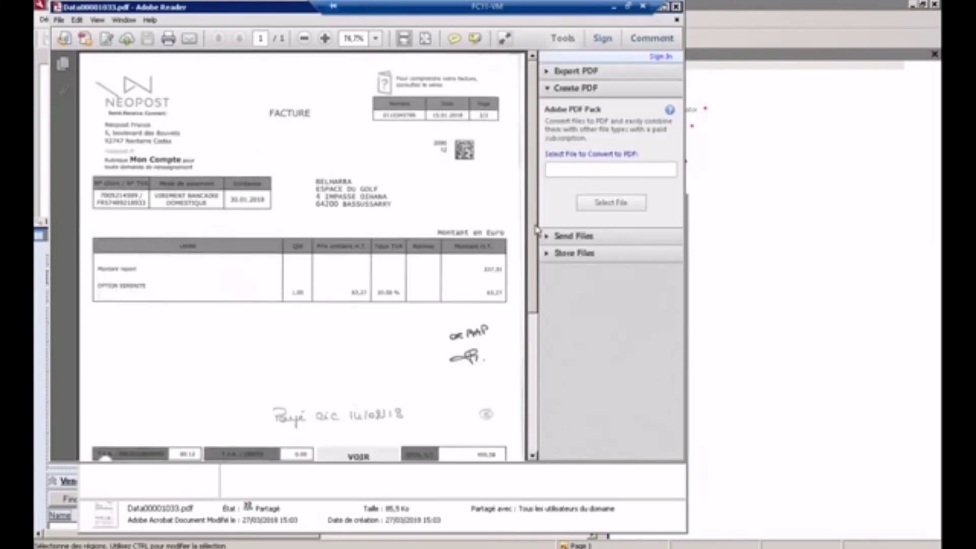
click(677, 6)
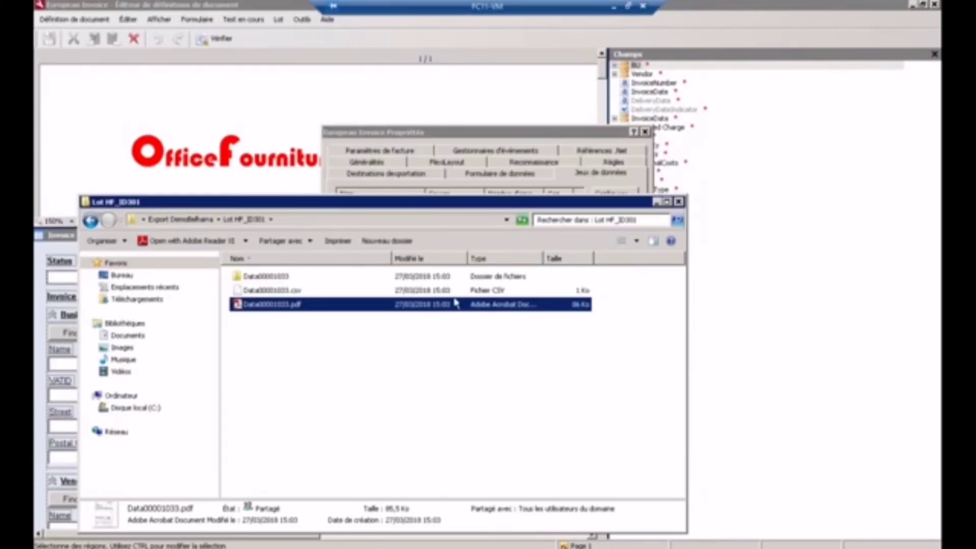
Step: Open LineItems.csv from Lot HF_ID300's Data00001031 export folder in the text editor, examine its article rows and close it
click(201, 219)
double_click(269, 291)
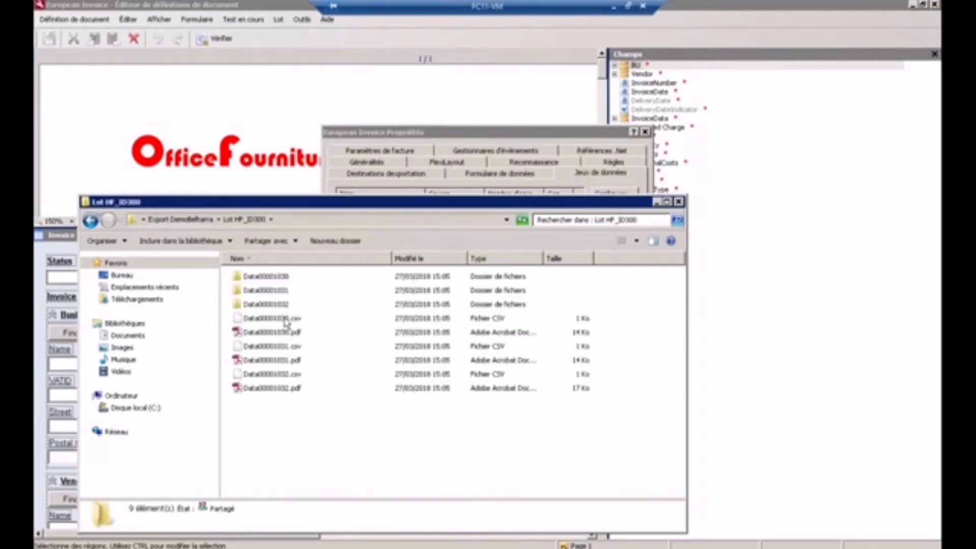
double_click(277, 292)
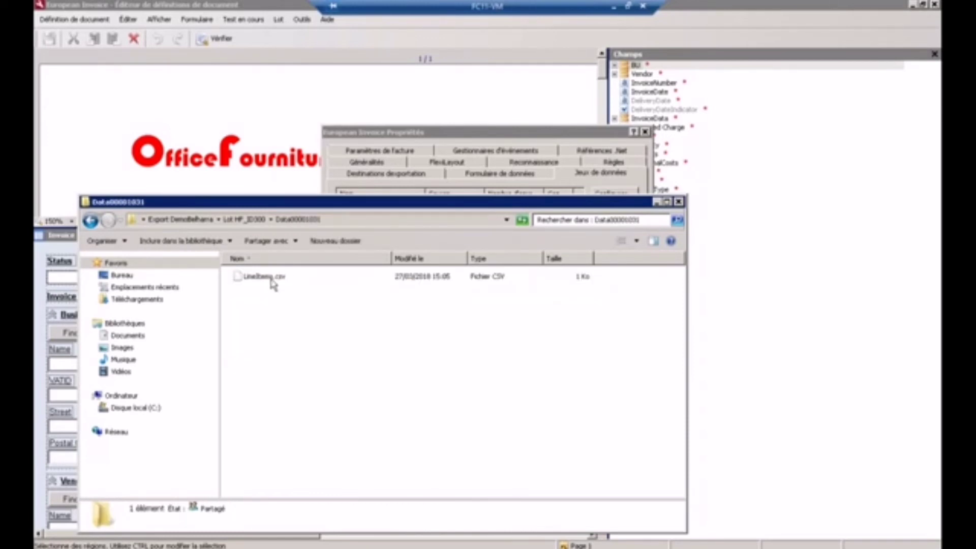
right_click(266, 278)
click(300, 324)
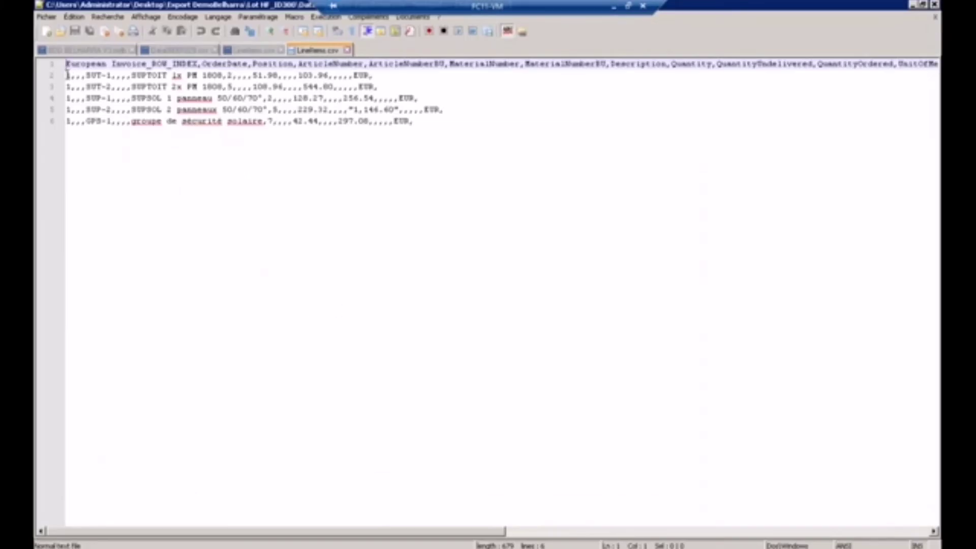
drag(69, 75, 434, 126)
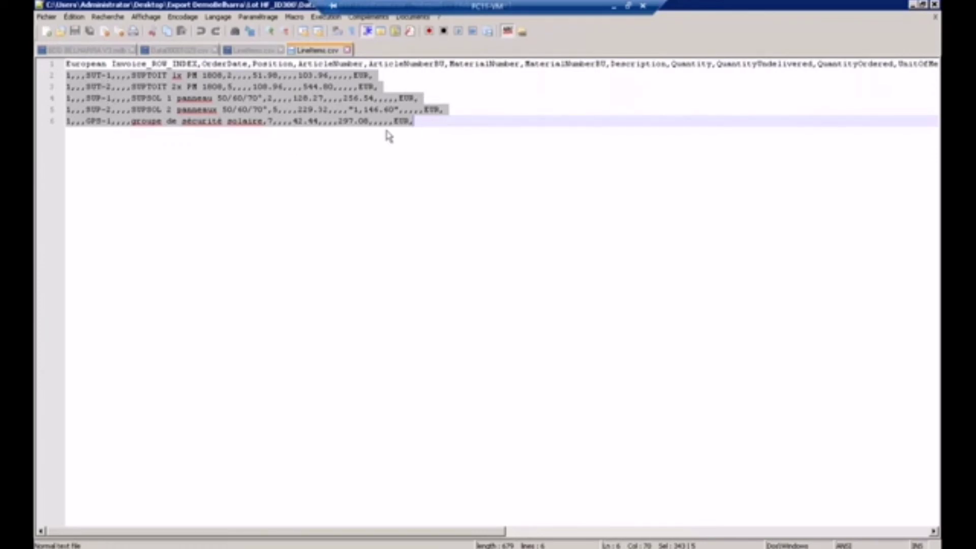
click(462, 149)
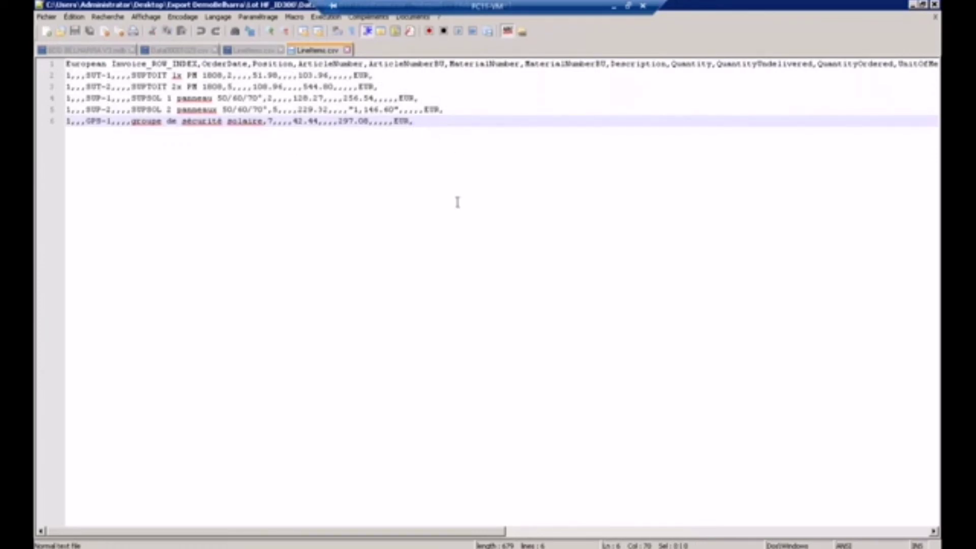
click(936, 5)
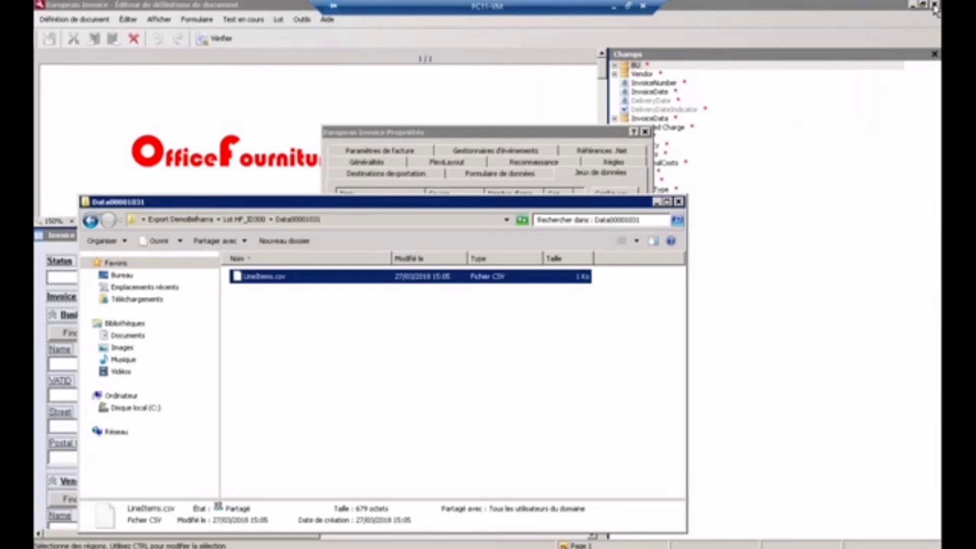
Step: Close the export folder and the European Invoice properties, and slightly enlarge the document image area in the definition editor
click(678, 202)
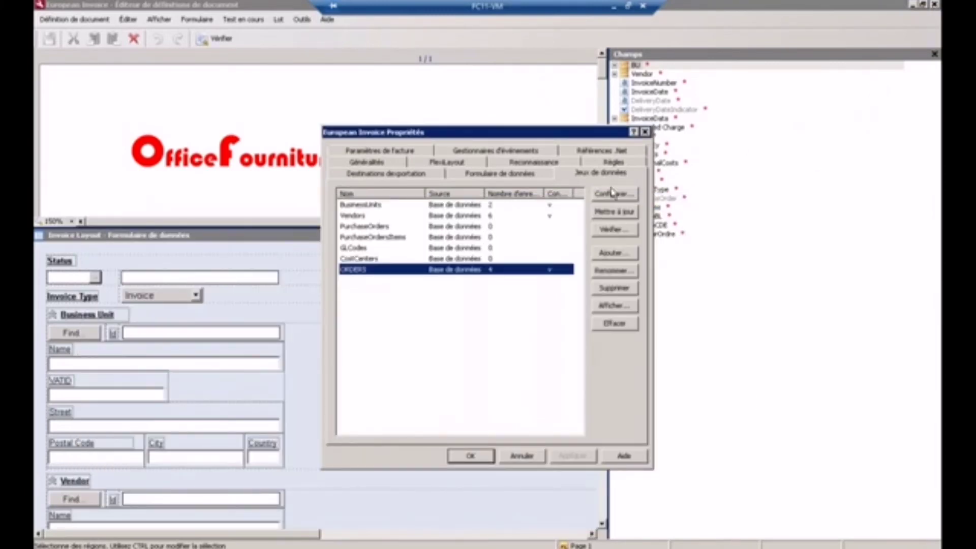
click(645, 132)
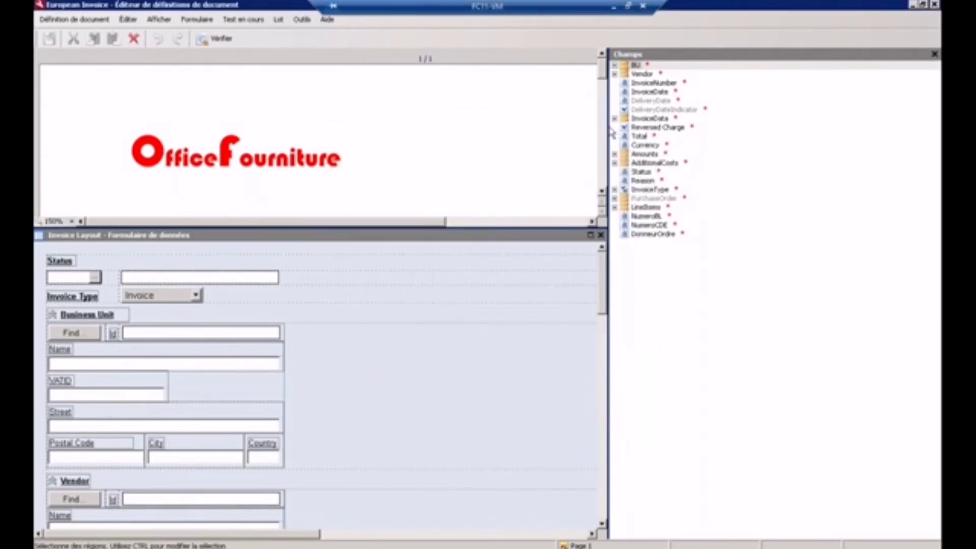
drag(560, 227, 562, 250)
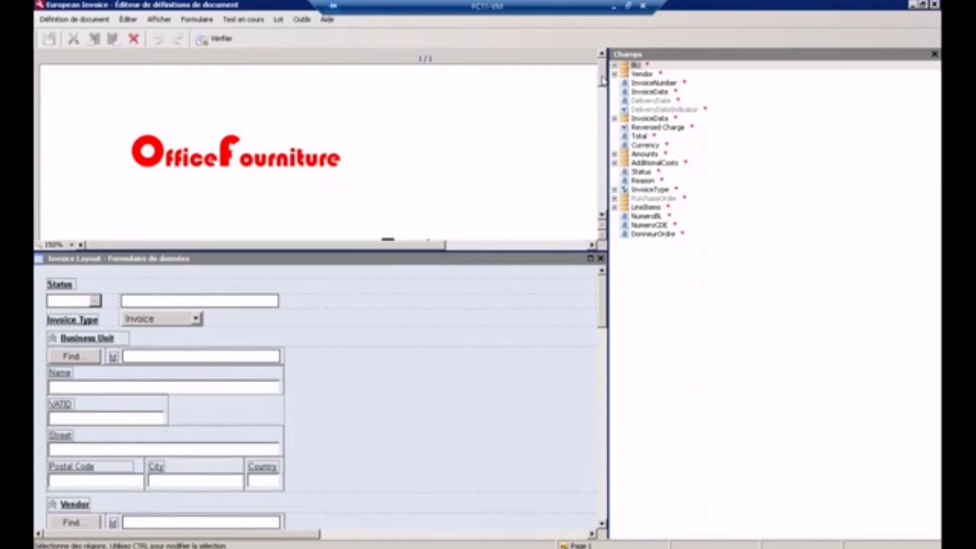
Step: Expand the InvoiceData and AdditionalCosts groups in the document definition to examine their fields
scroll(603, 80, down, 10)
scroll(466, 134, up, 10)
drag(604, 306, 618, 124)
click(614, 118)
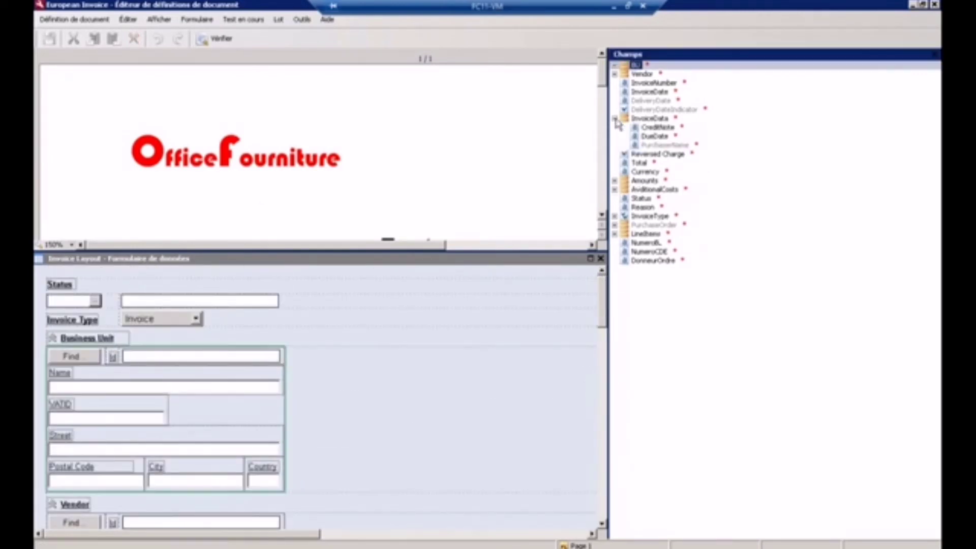
click(614, 189)
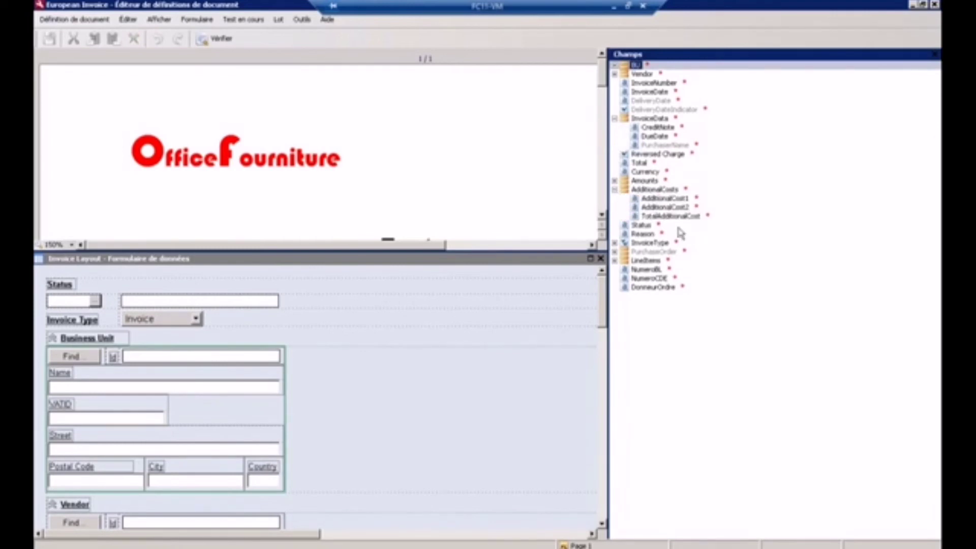
Step: Create a text field named "Numero d'ordre" in the European Invoice definition, and check its place on the data form
right_click(659, 321)
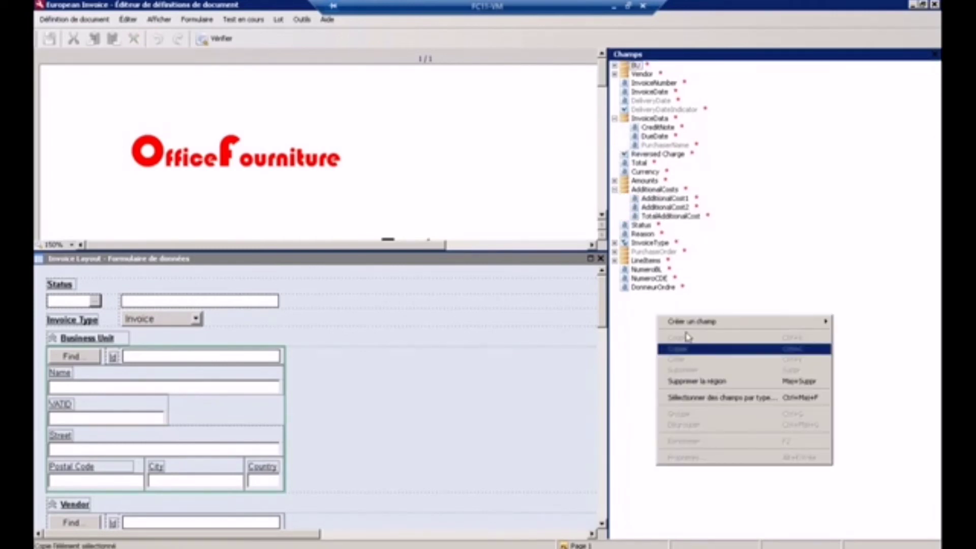
mouse_move(691, 325)
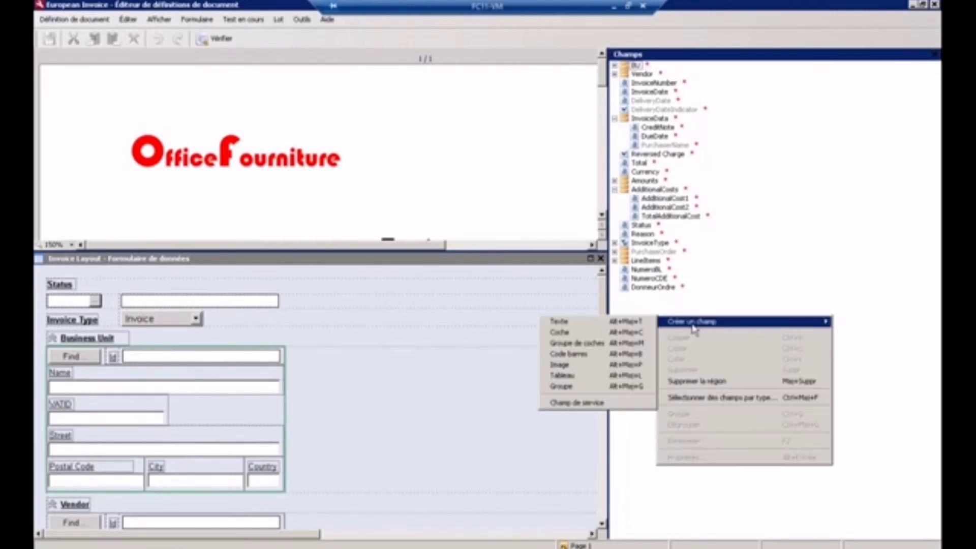
click(566, 323)
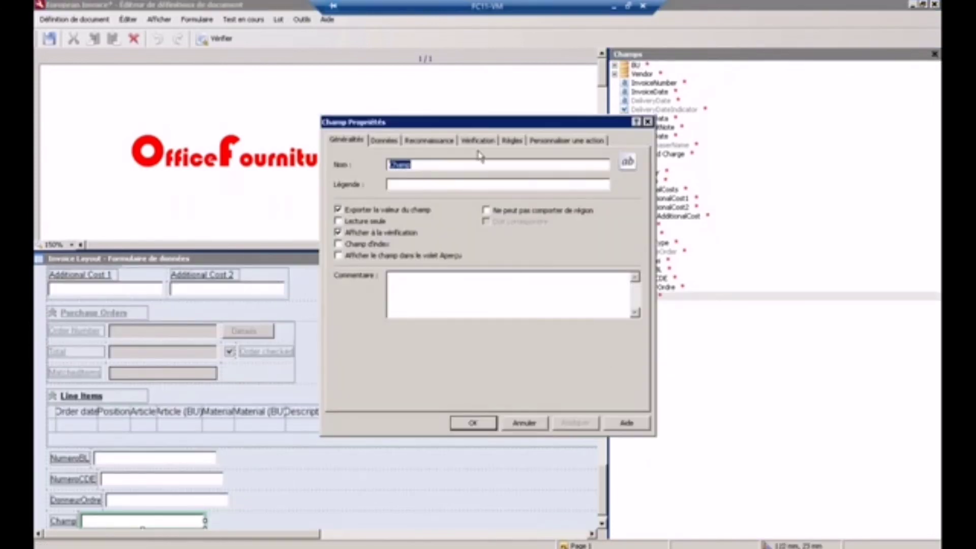
text(Numero d'ordre)
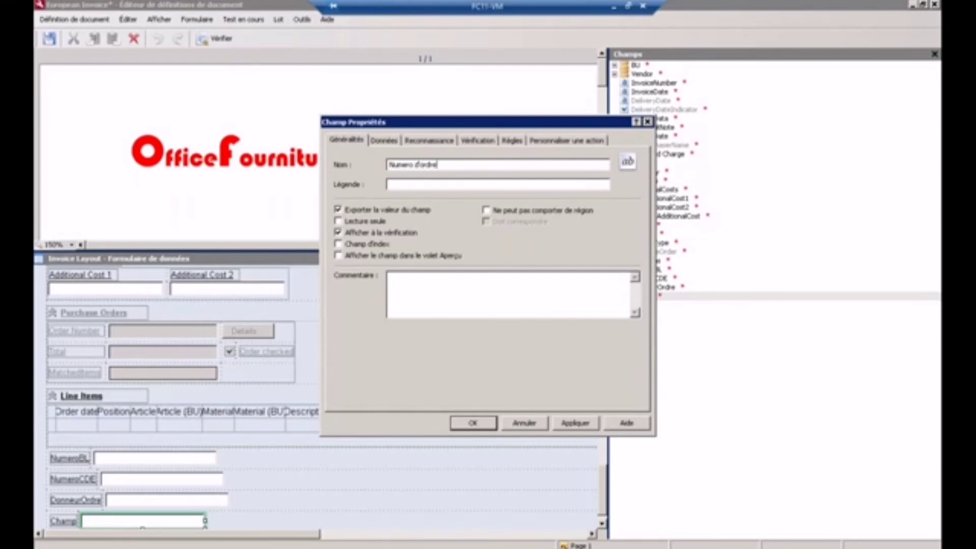
click(473, 423)
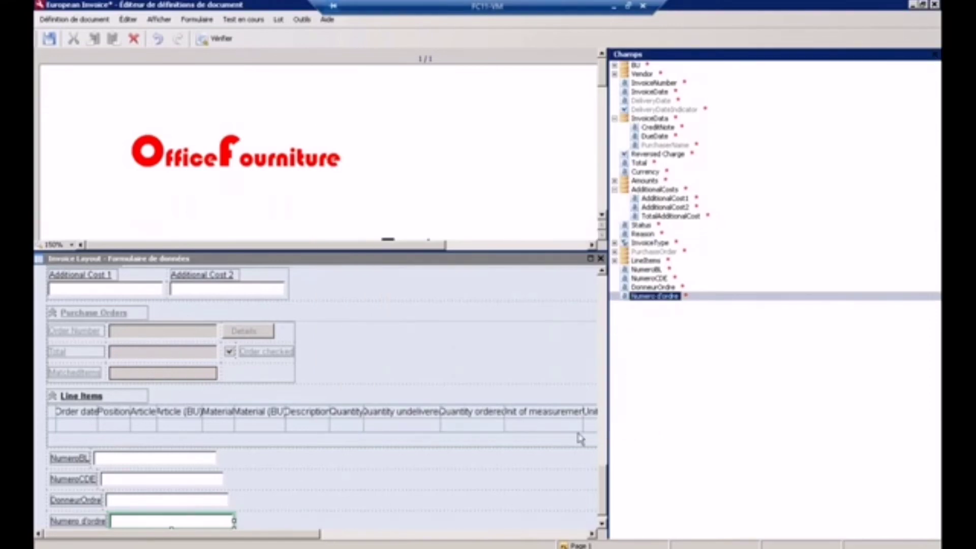
click(601, 525)
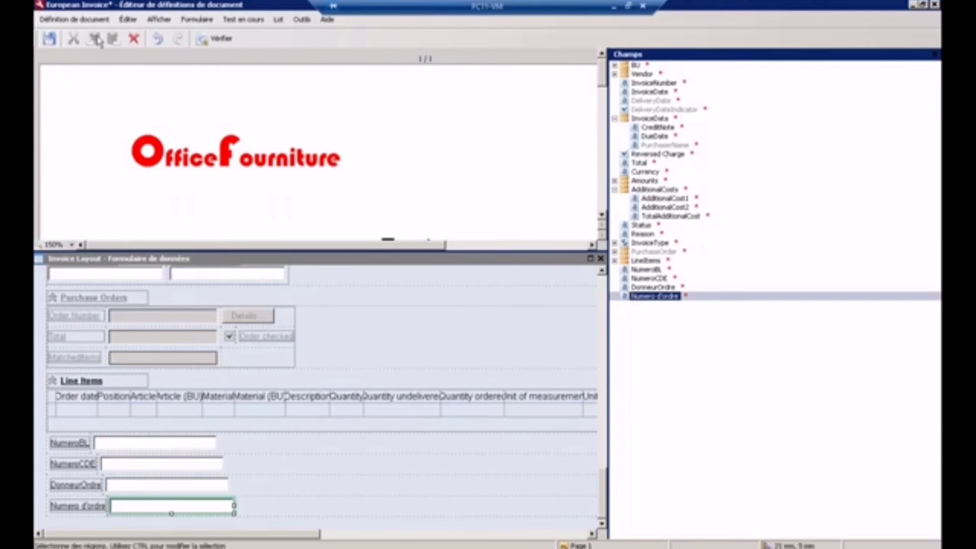
Step: Open the document definition's properties and go through its data sets, from BusinessUnits to ORDERS
click(76, 20)
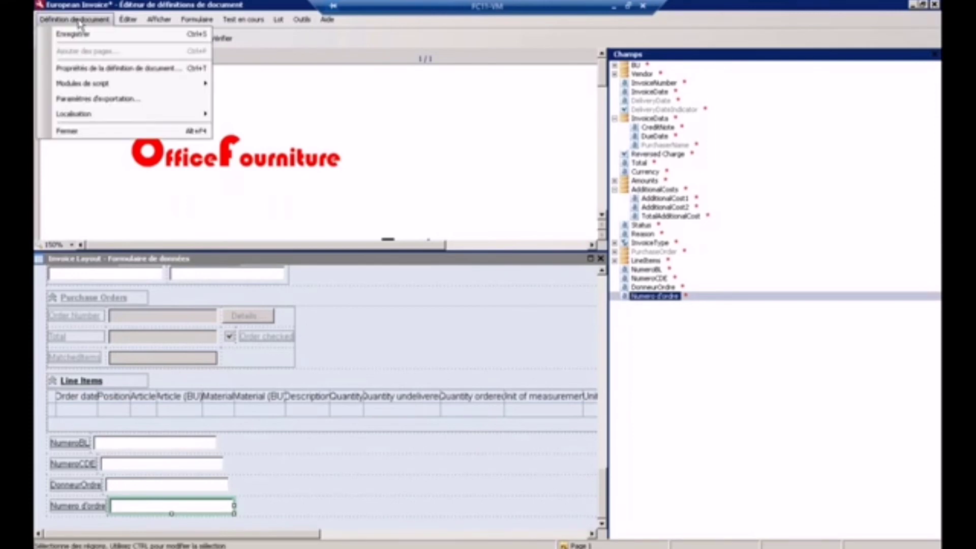
click(97, 68)
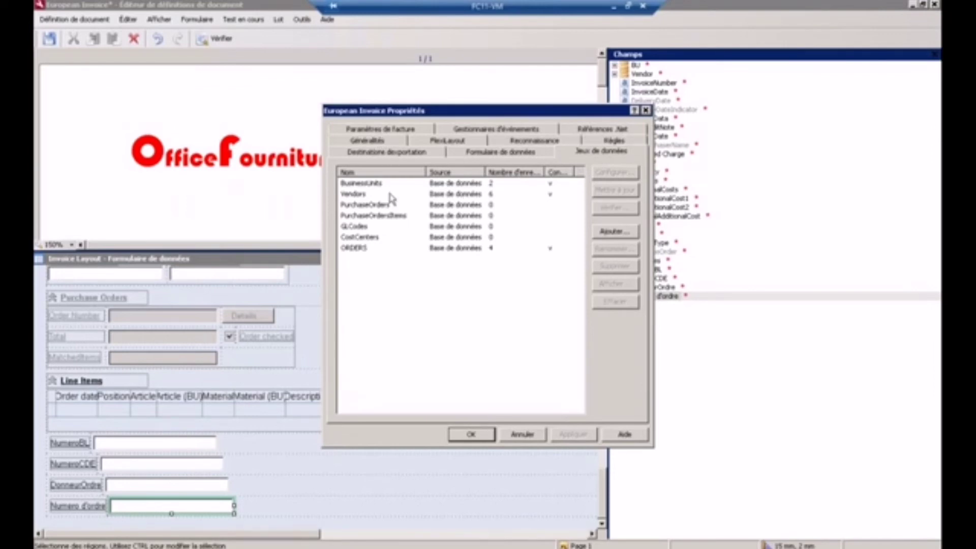
click(362, 184)
click(361, 195)
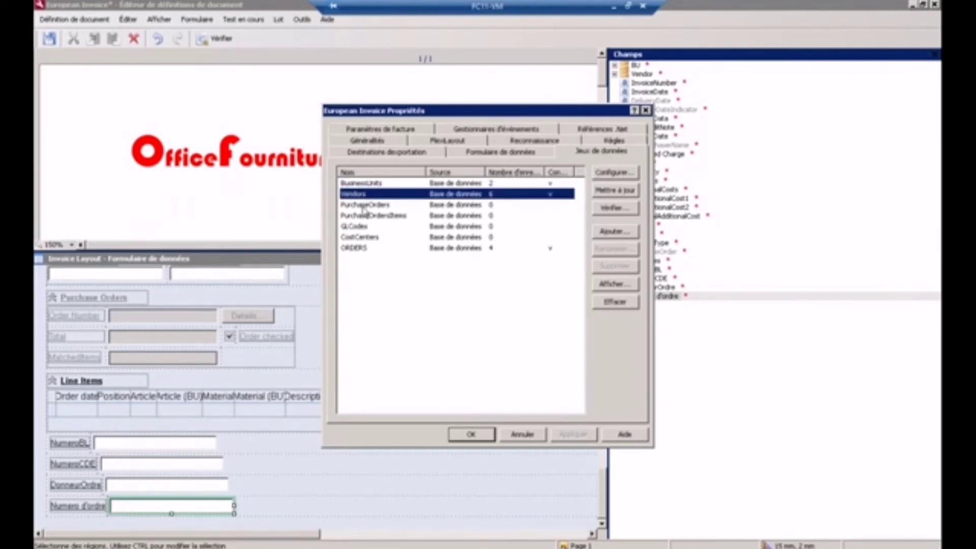
click(362, 206)
click(362, 216)
click(362, 227)
click(361, 238)
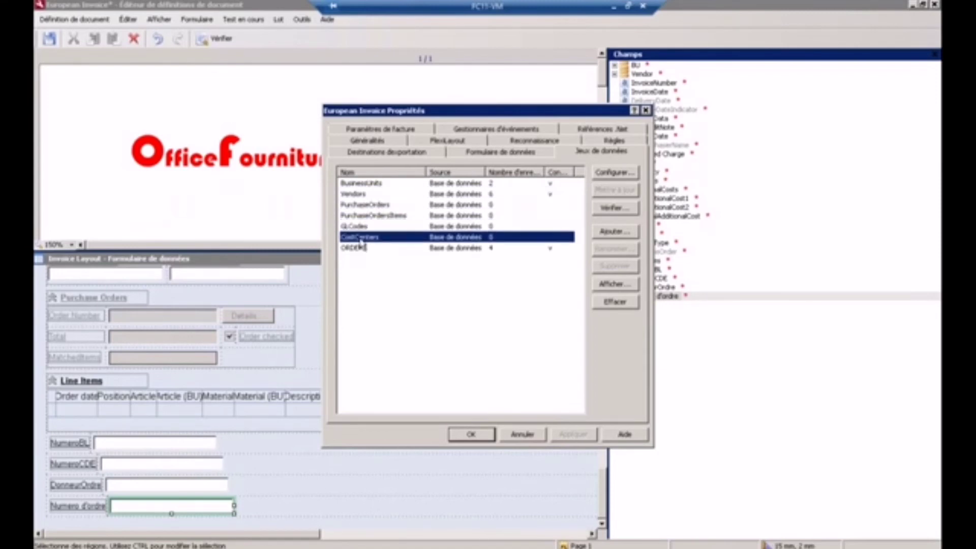
click(359, 248)
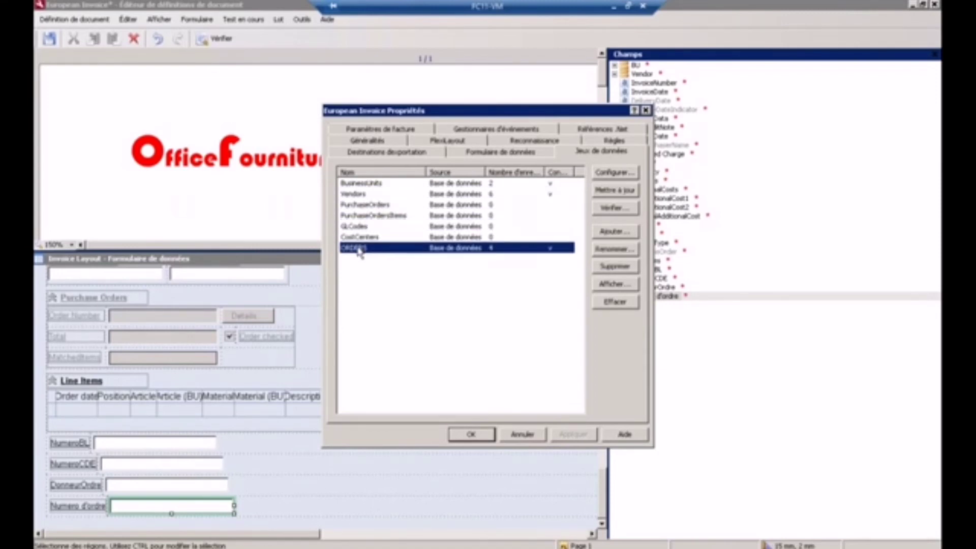
Step: Display the records of the BusinessUnits data set, examine the BELHARRA and WORK & ECOLOGY FOUNDATION rows and close the table
click(375, 185)
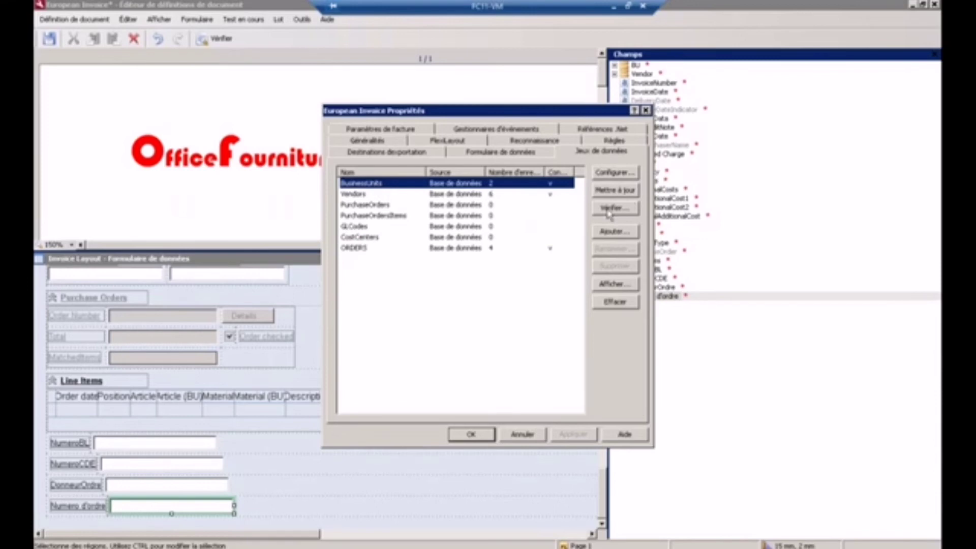
click(610, 285)
click(252, 75)
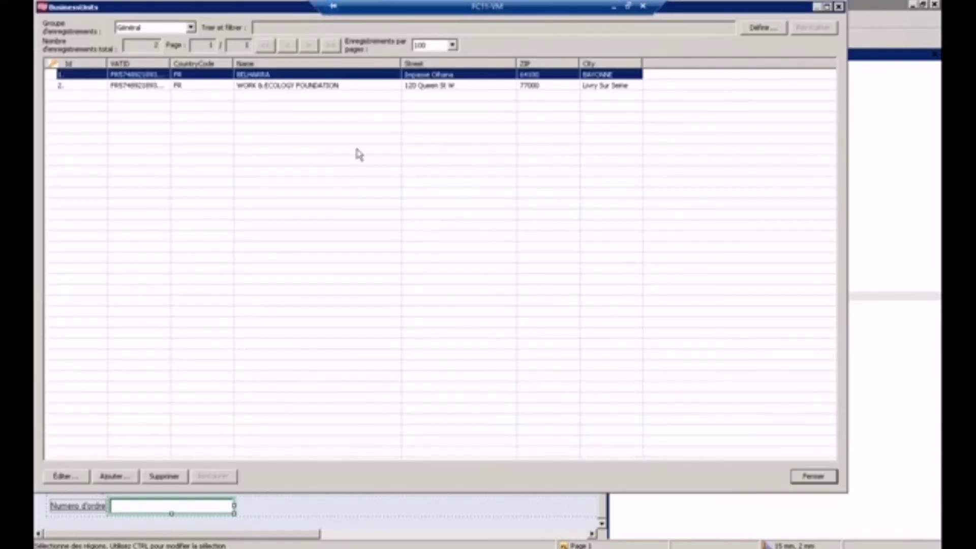
click(296, 86)
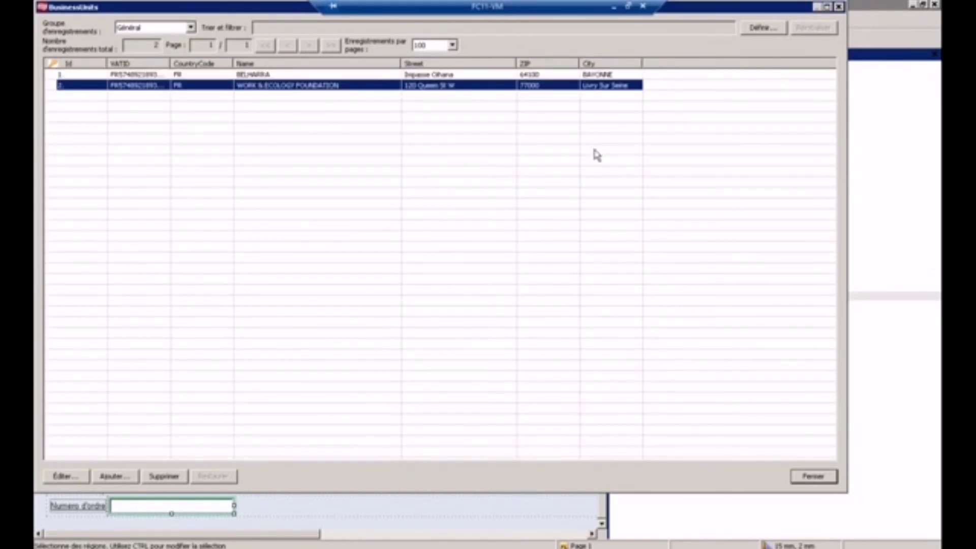
click(839, 7)
Step: Display the records of the Vendors data set, examine the supplier rows and their business unit links, and close the table
click(362, 194)
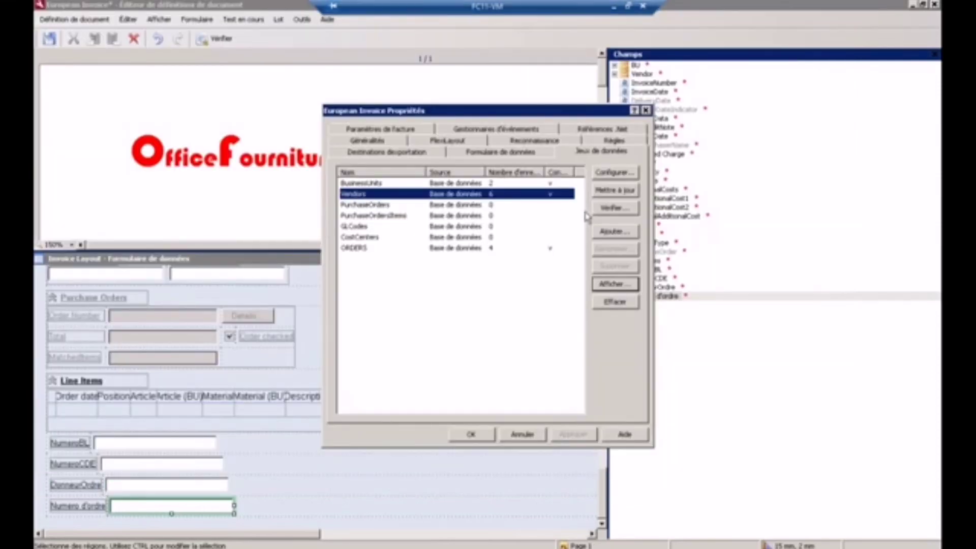
click(615, 286)
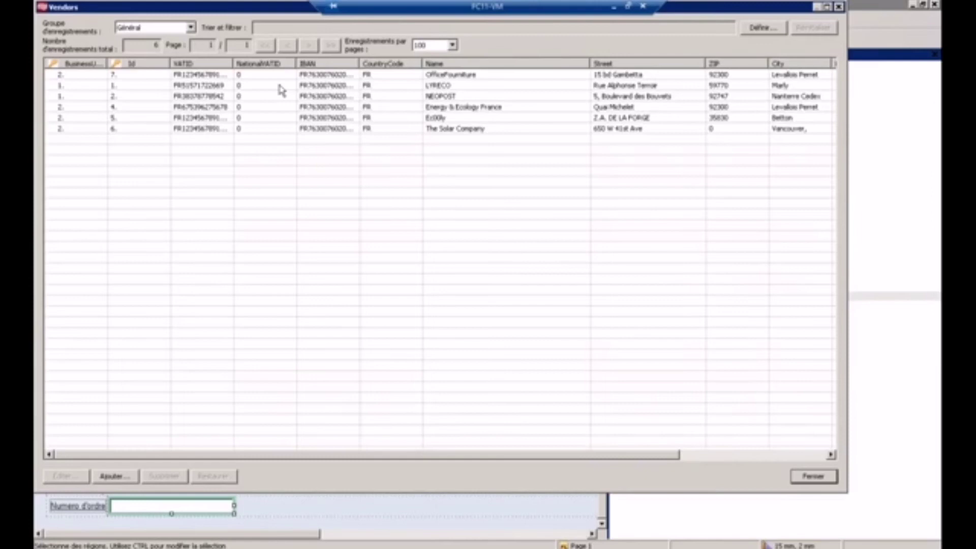
click(334, 75)
key(Down)
key(Down)
key(Down)
key(Down)
key(Down)
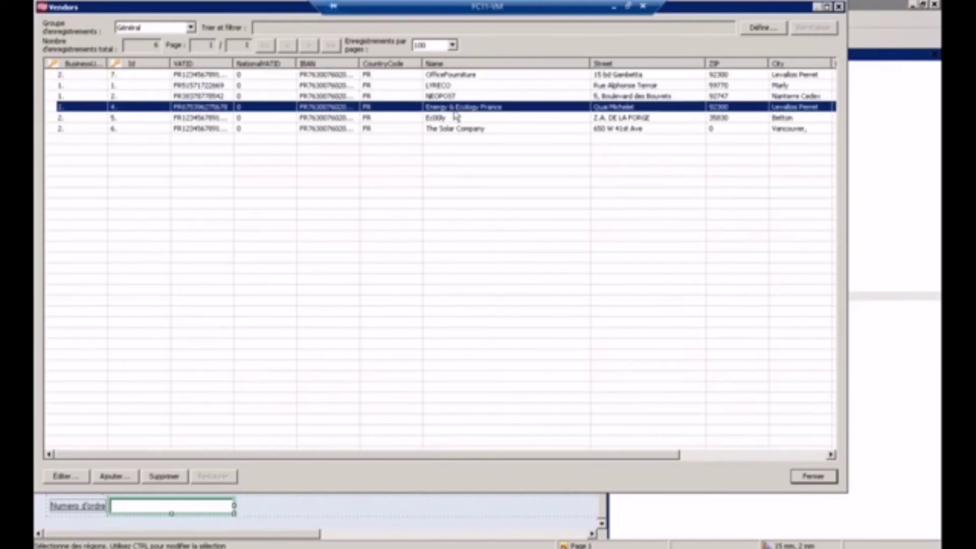
click(79, 74)
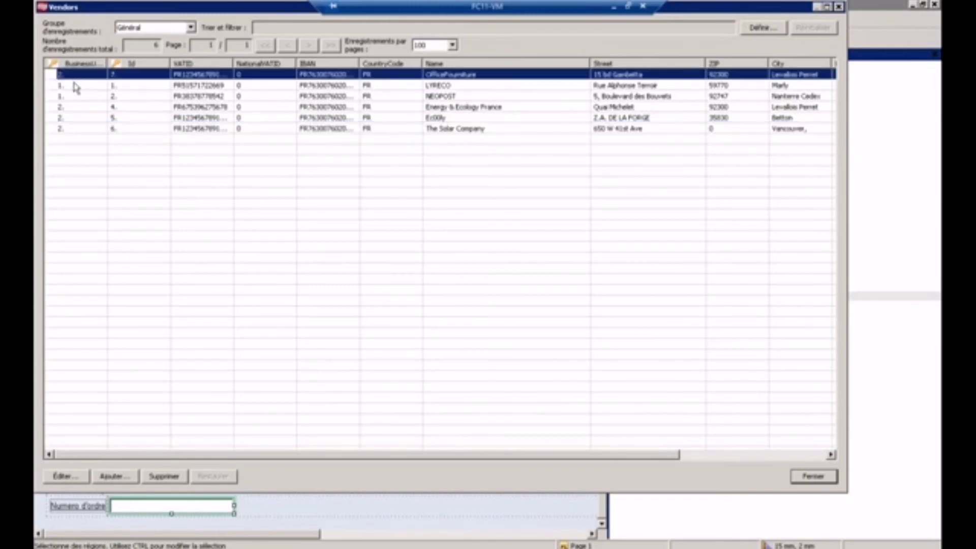
click(839, 8)
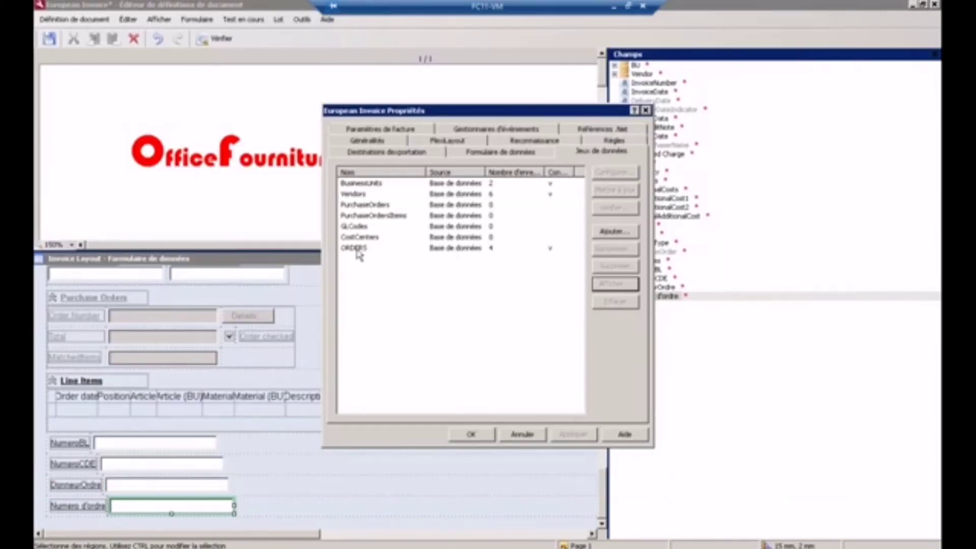
Step: Display the records of the ORDERS data set, examine the delivery note, order number and ordering party columns, and close the table
click(361, 248)
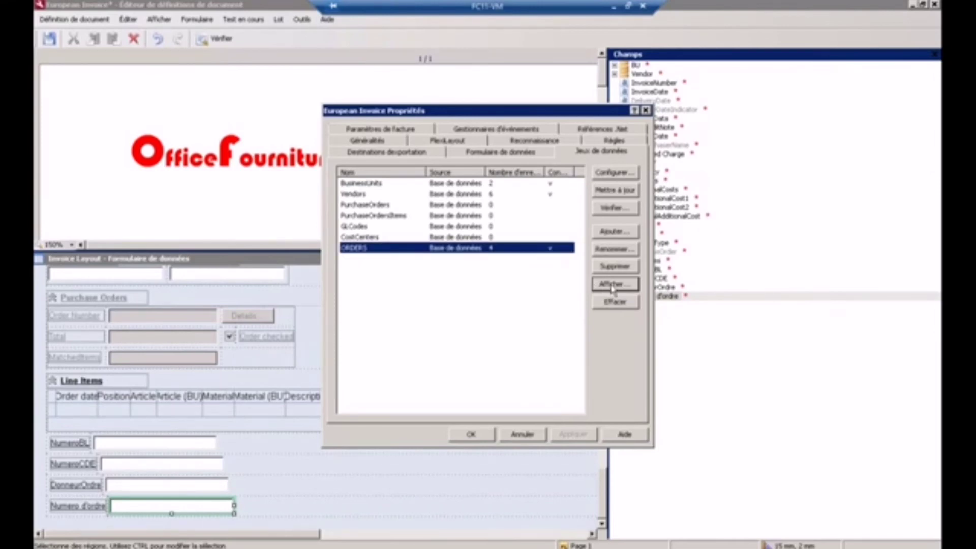
click(612, 284)
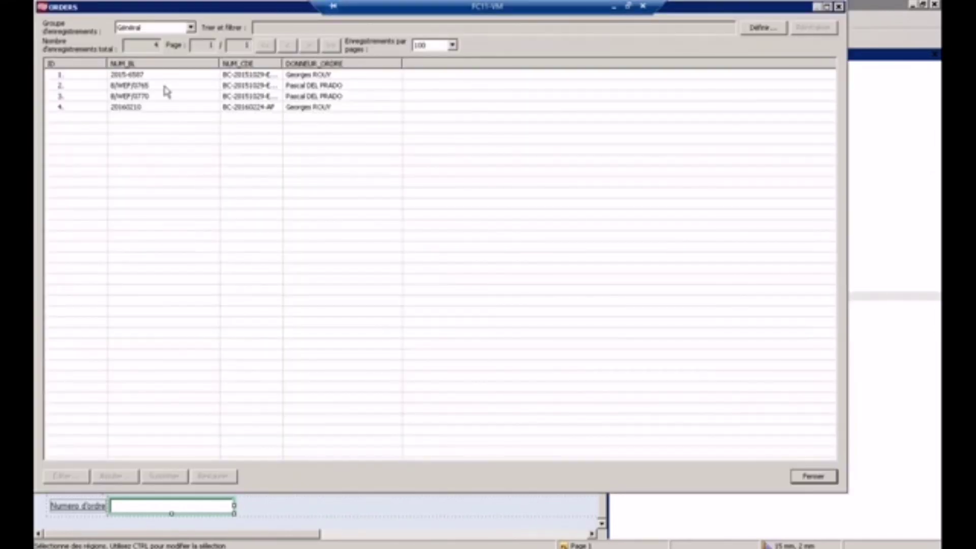
click(136, 74)
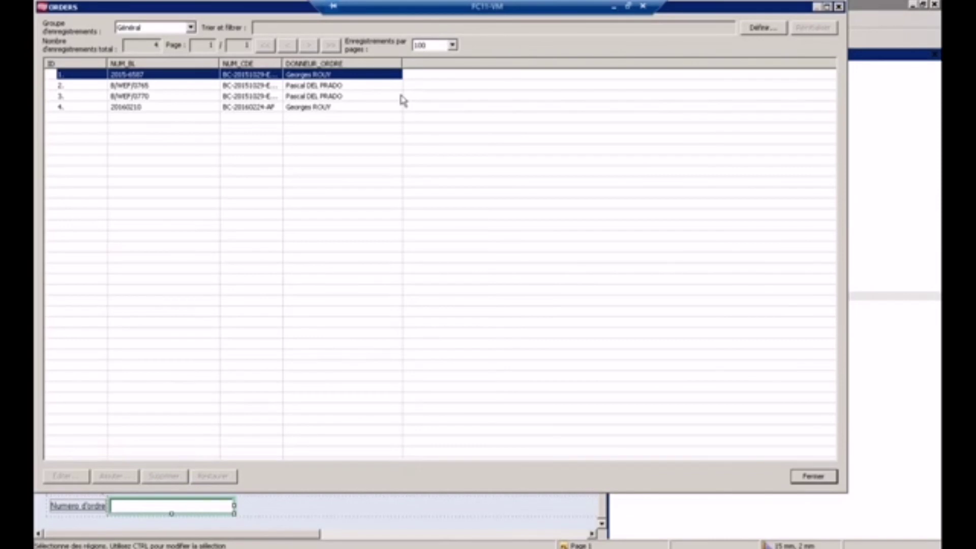
click(838, 7)
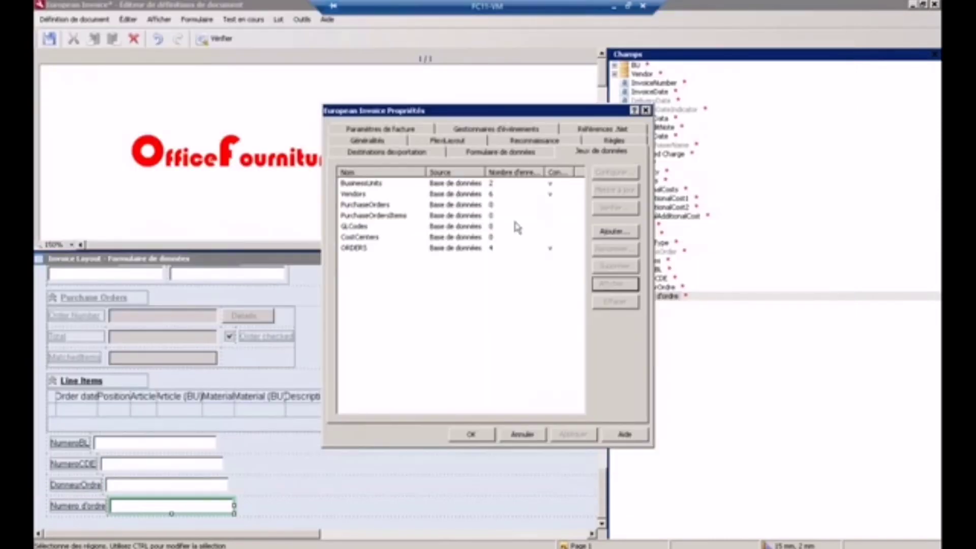
Step: Close the European Invoice properties and the definition editor without saving the document definition
click(646, 110)
click(936, 5)
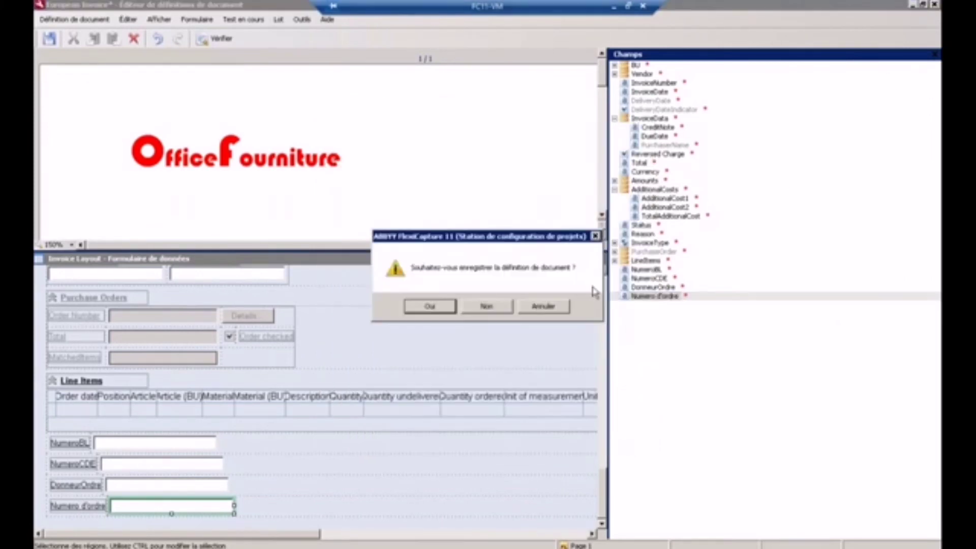
click(505, 307)
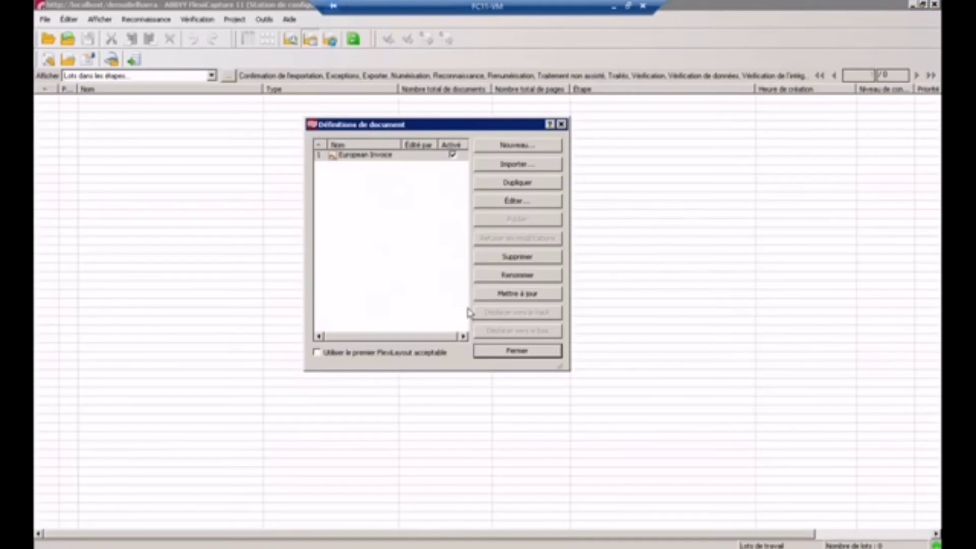